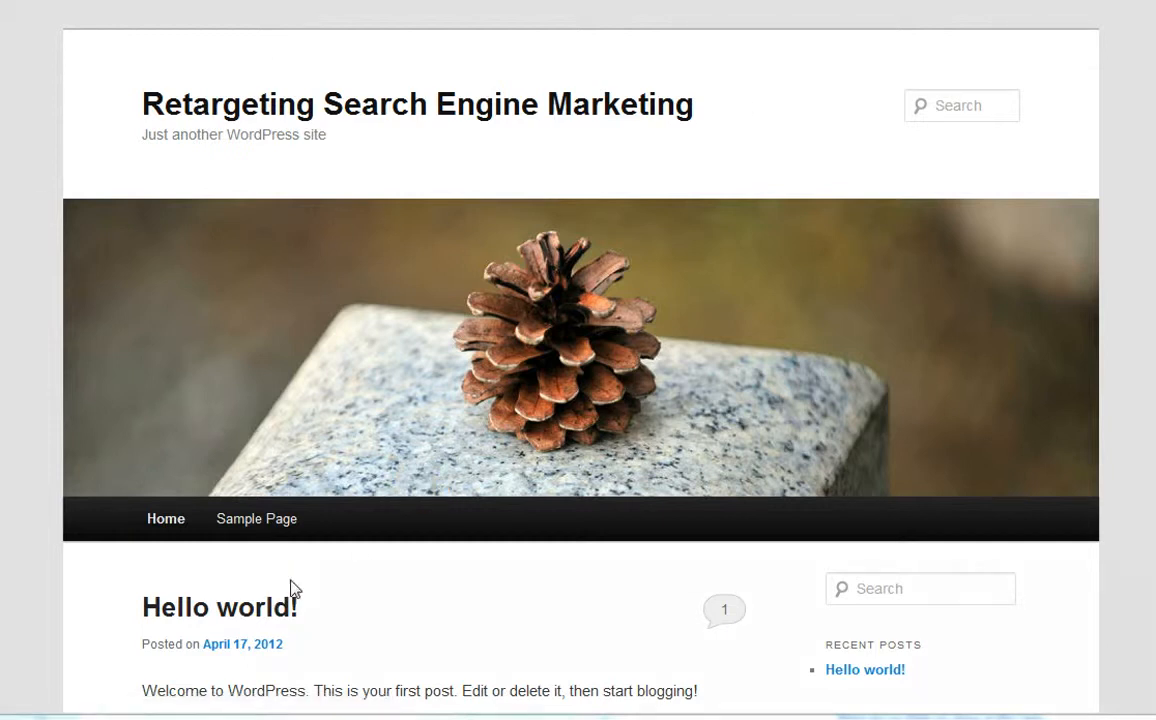
# Look over the front page of the Retargeting Search Engine Marketing site and compare it with the Retargeting Search Engine Optimization site
pyautogui.scroll(-3, 1122, 345)
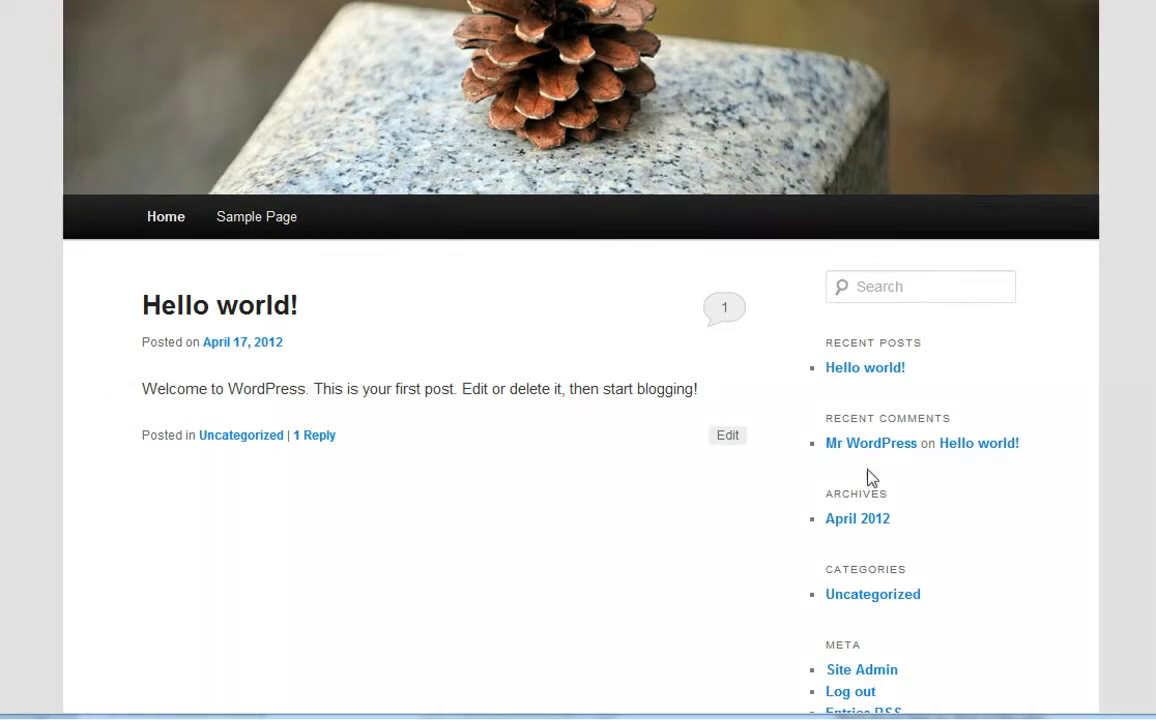
pyautogui.click(855, 370)
pyautogui.click(240, 444)
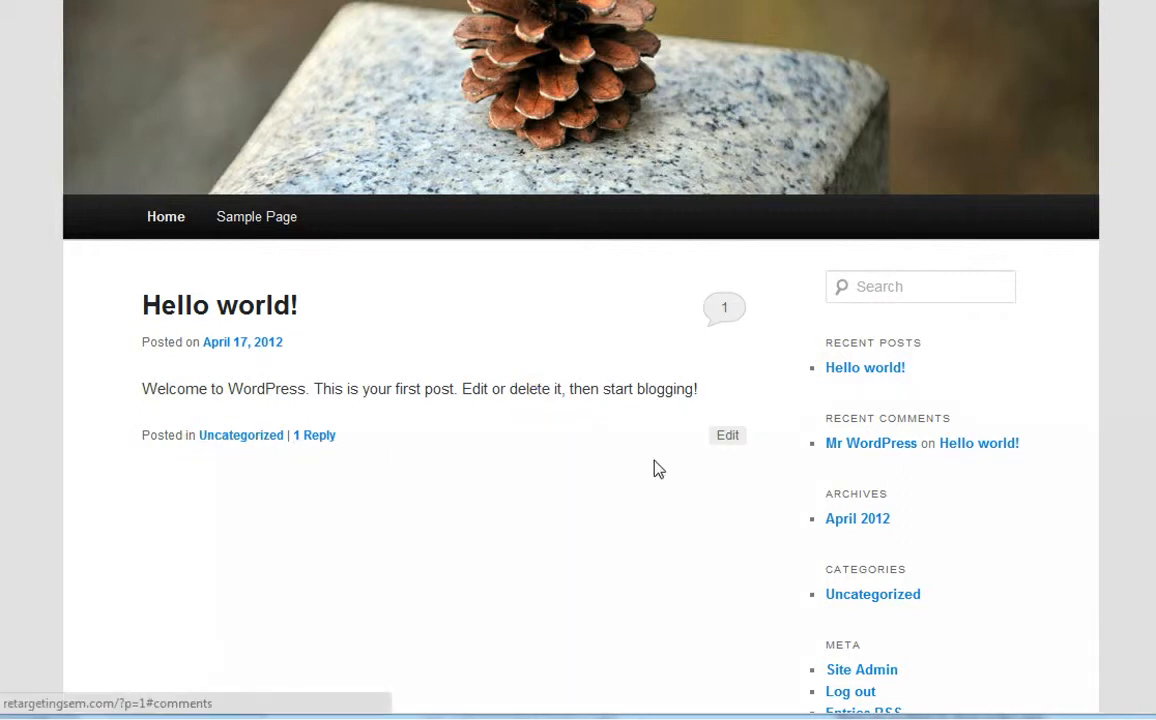
pyautogui.click(697, 474)
pyautogui.scroll(3, 697, 474)
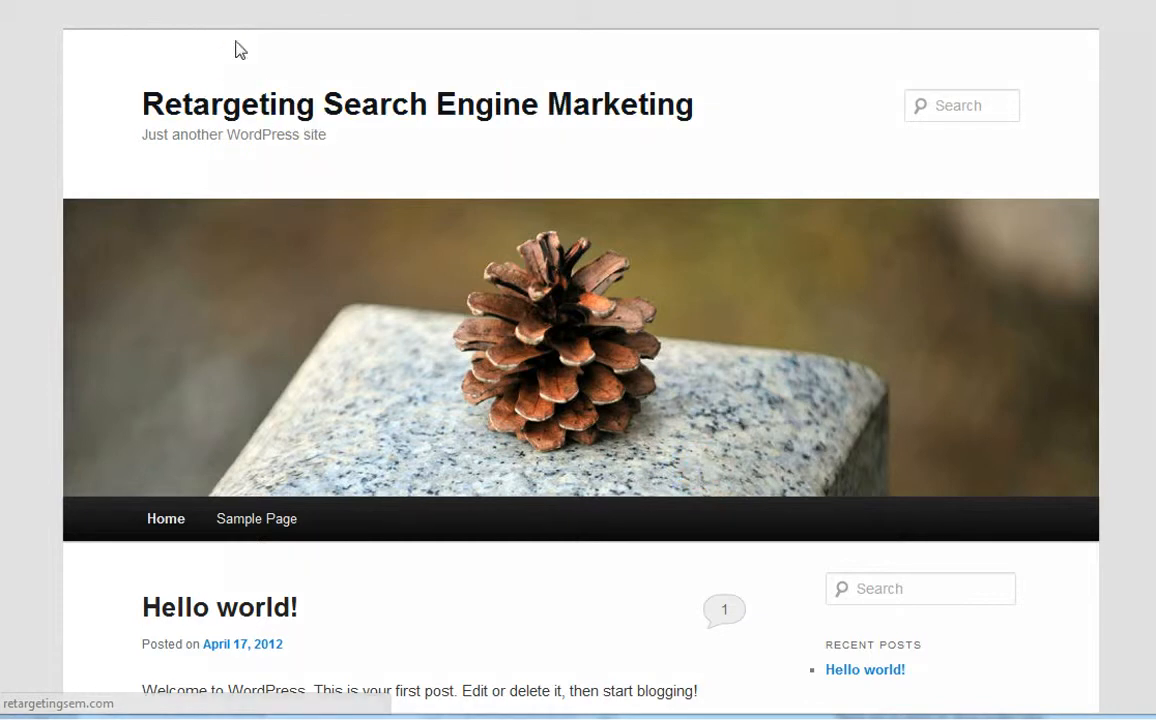
pyautogui.moveTo(180, 2)
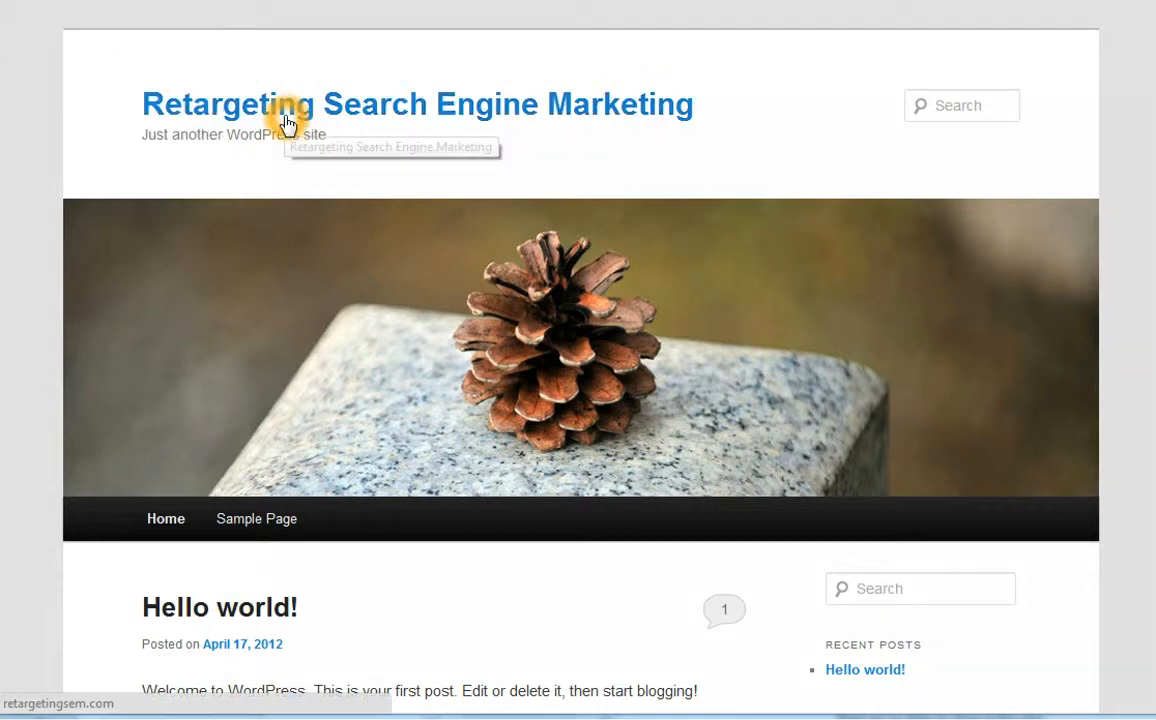
pyautogui.click(634, 122)
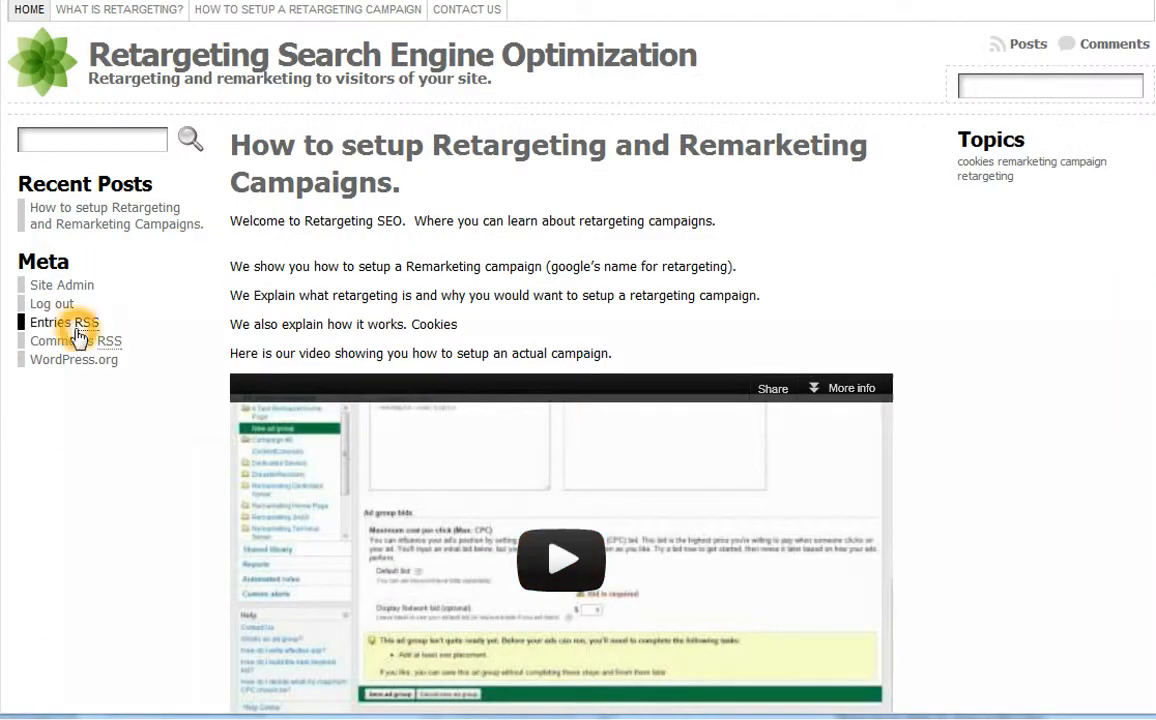
pyautogui.scroll(-3, 103, 436)
pyautogui.scroll(3, 98, 432)
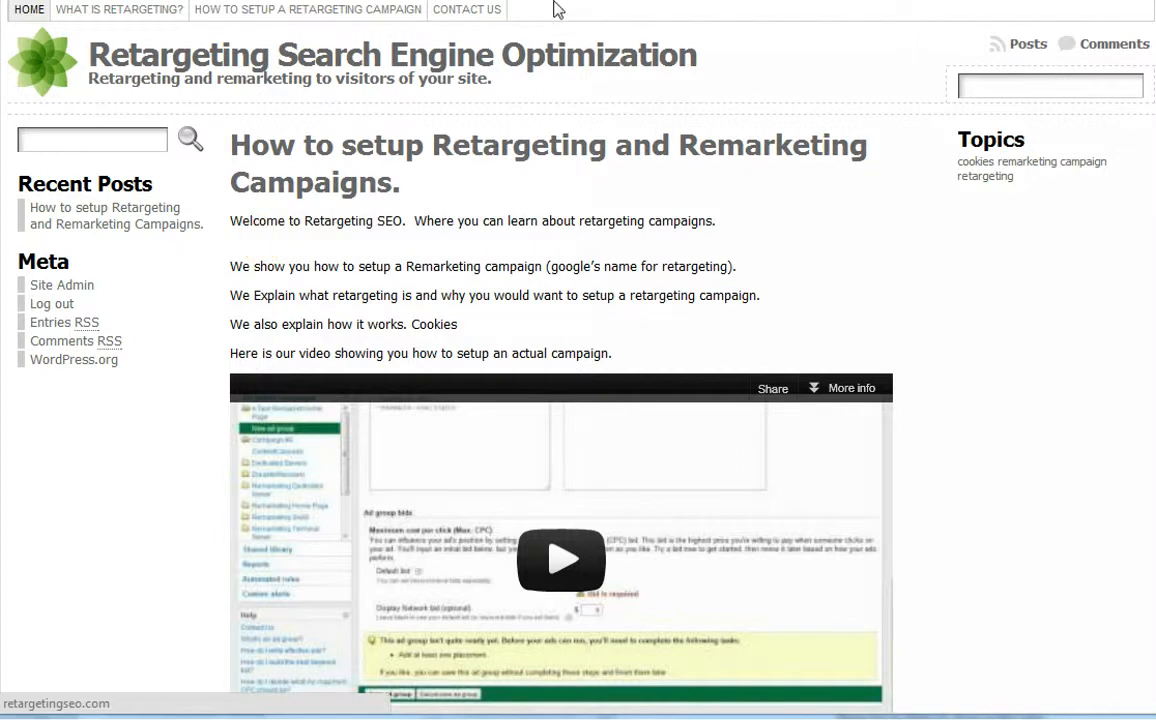
pyautogui.click(520, 1)
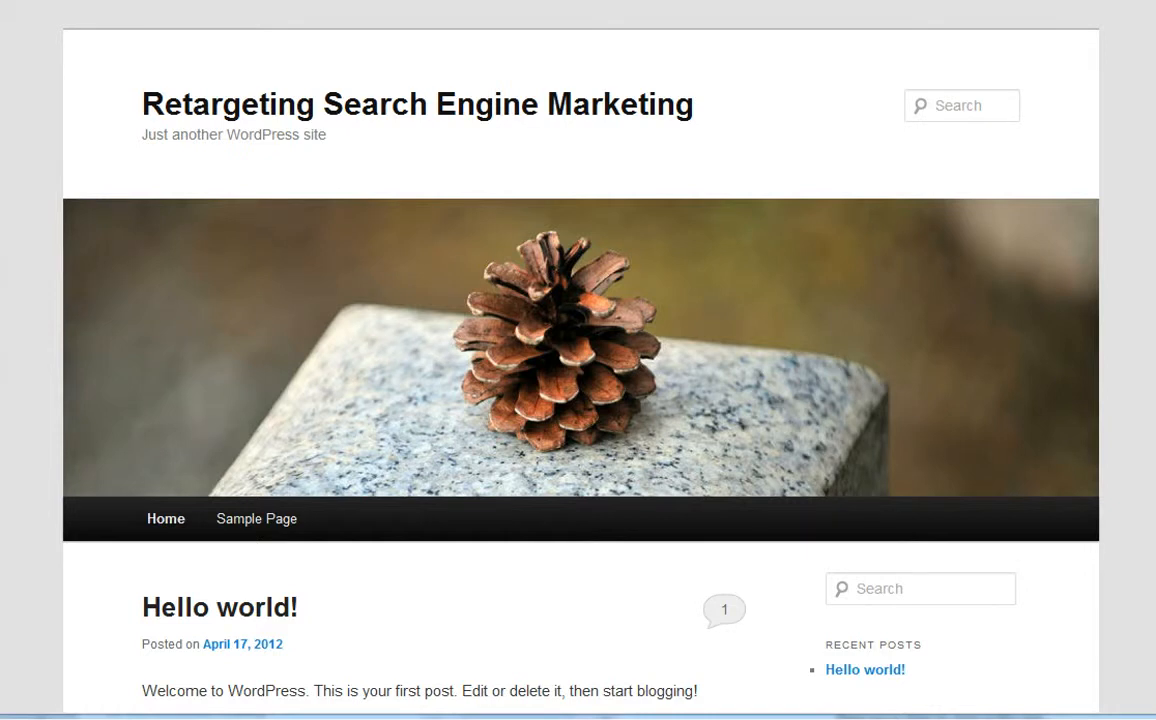
# Open the theme management page of the retargetingseo.com admin and examine its current and available themes
pyautogui.hotkey('ctrl', 'Tab')
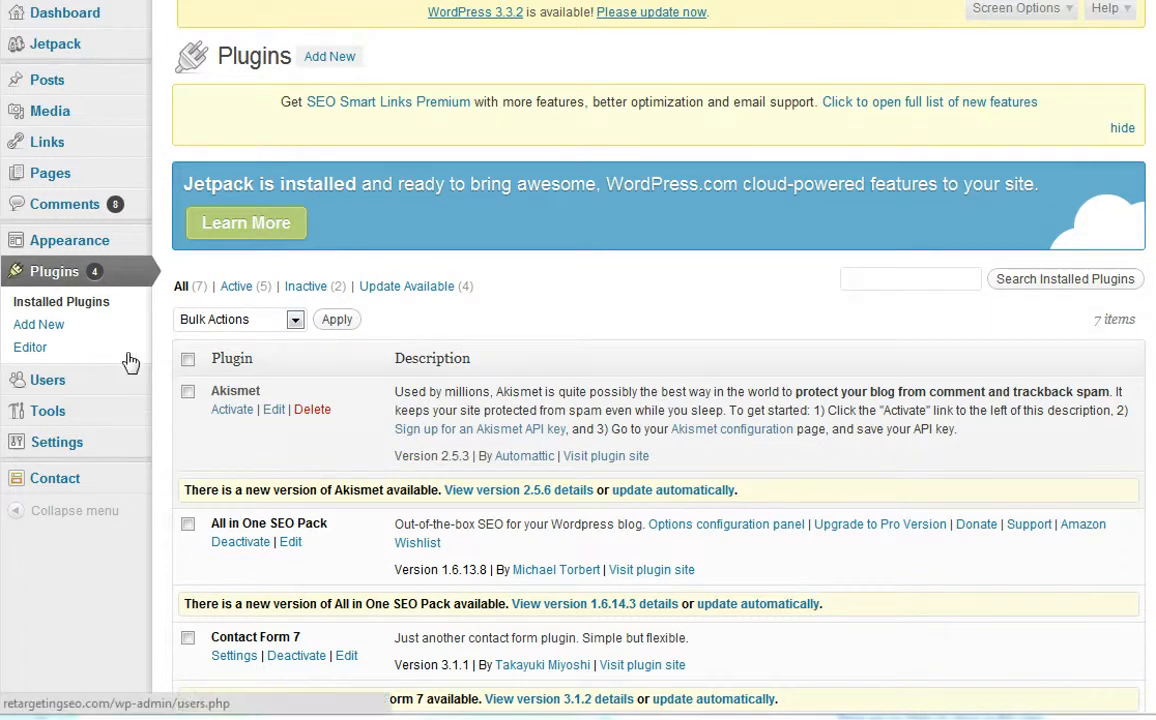
pyautogui.moveTo(36, 250)
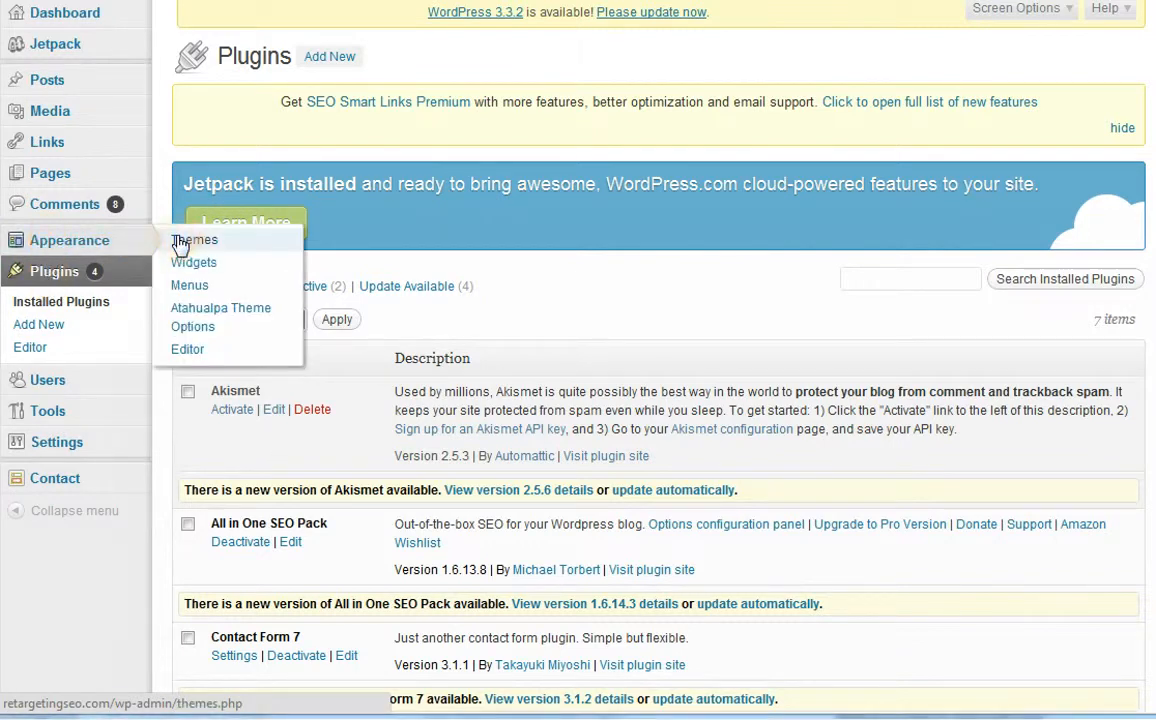
pyautogui.click(180, 244)
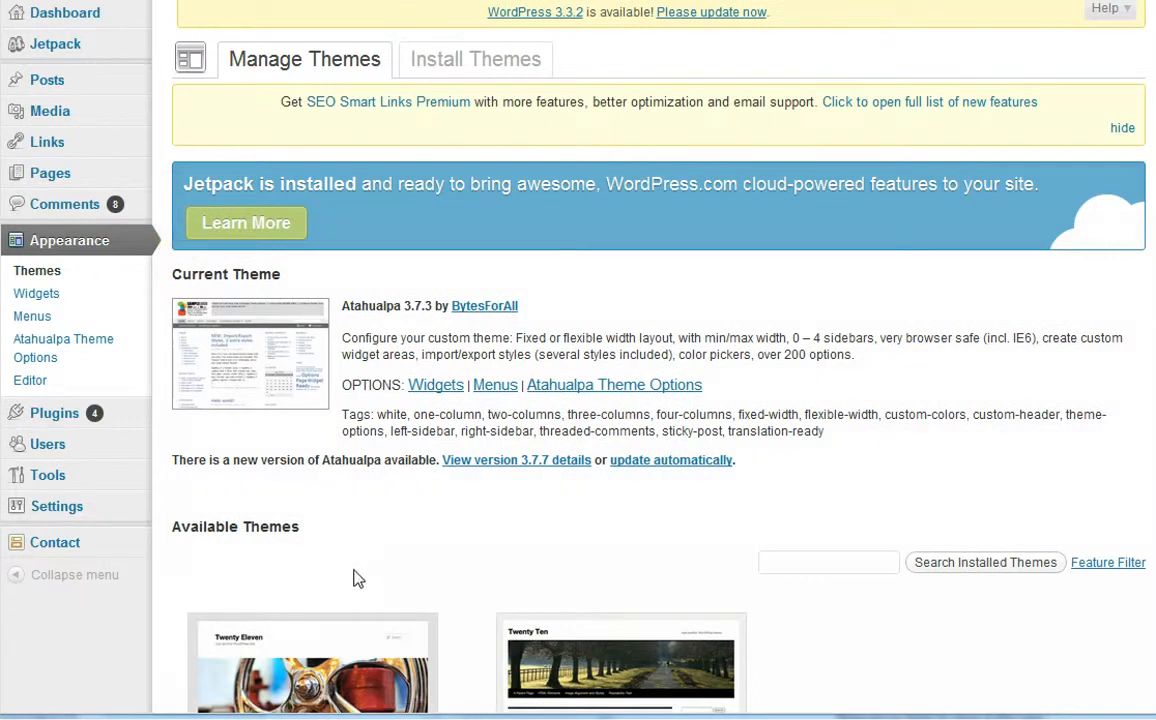
pyautogui.scroll(-3, 472, 513)
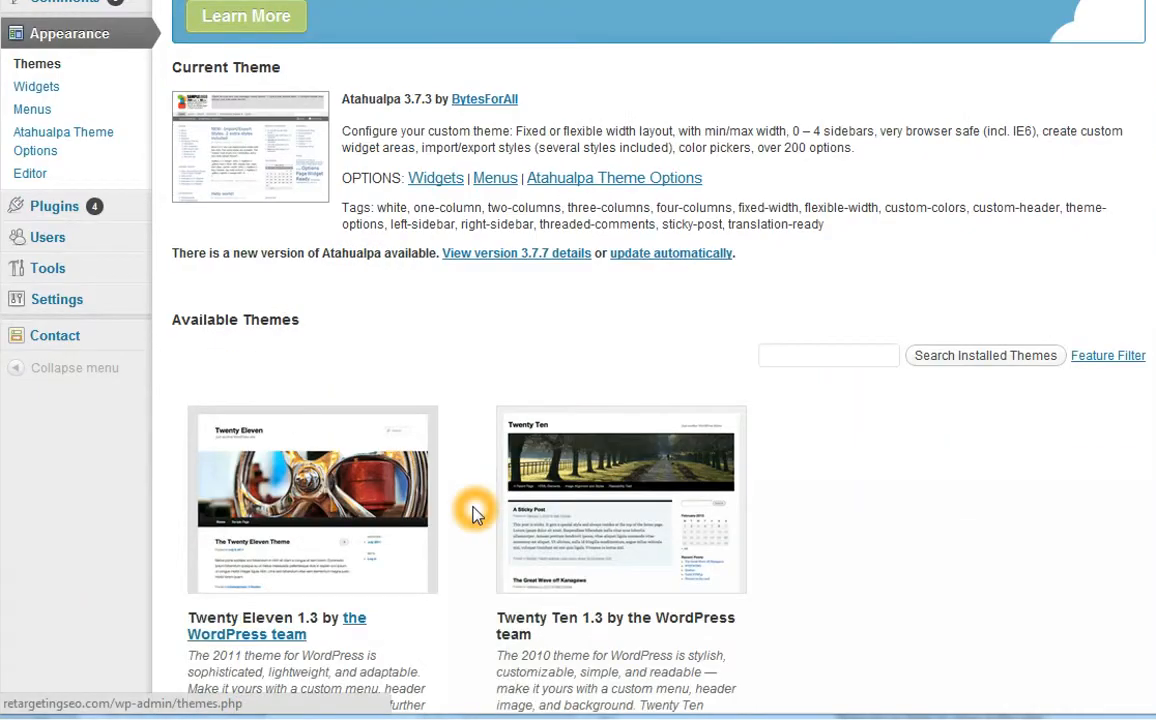
pyautogui.scroll(-9, 474, 513)
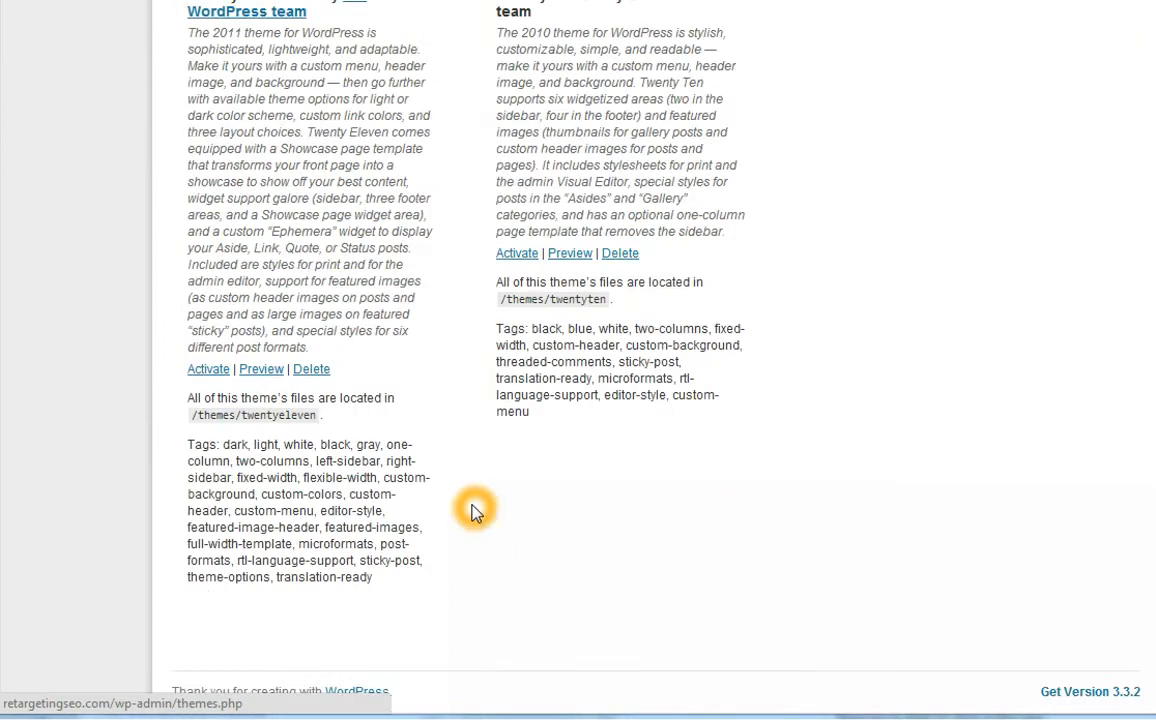
pyautogui.scroll(12, 474, 512)
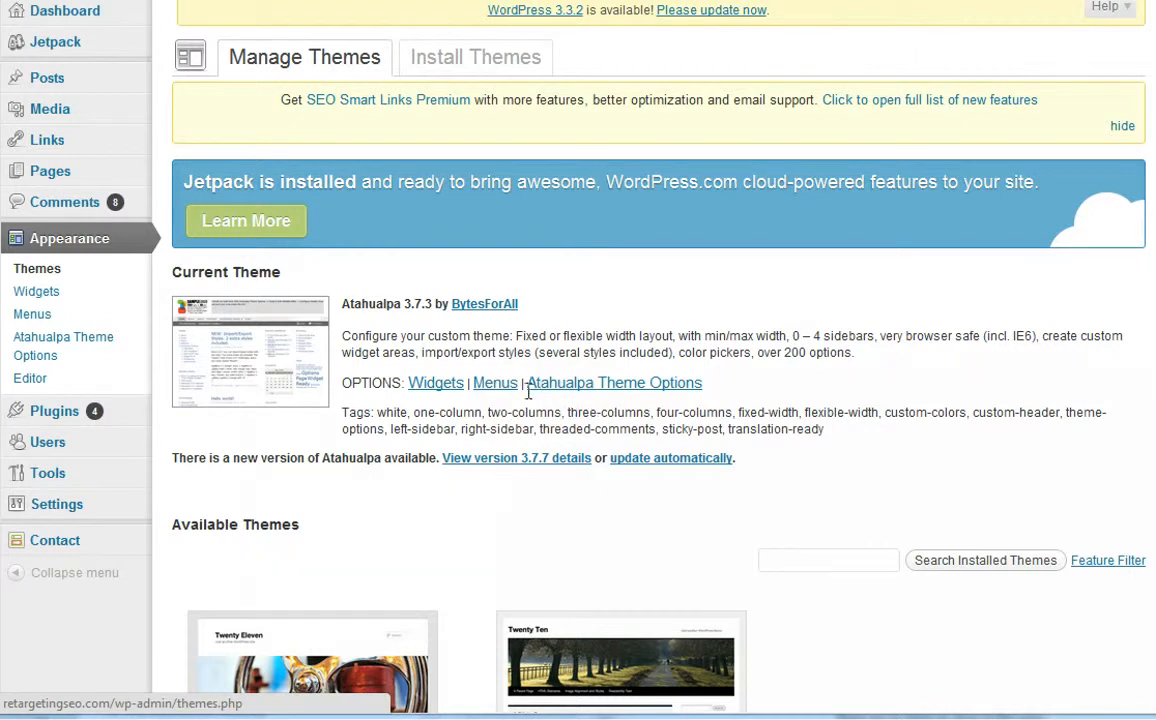
pyautogui.moveTo(529, 387); pyautogui.dragTo(592, 393)
pyautogui.click(580, 385)
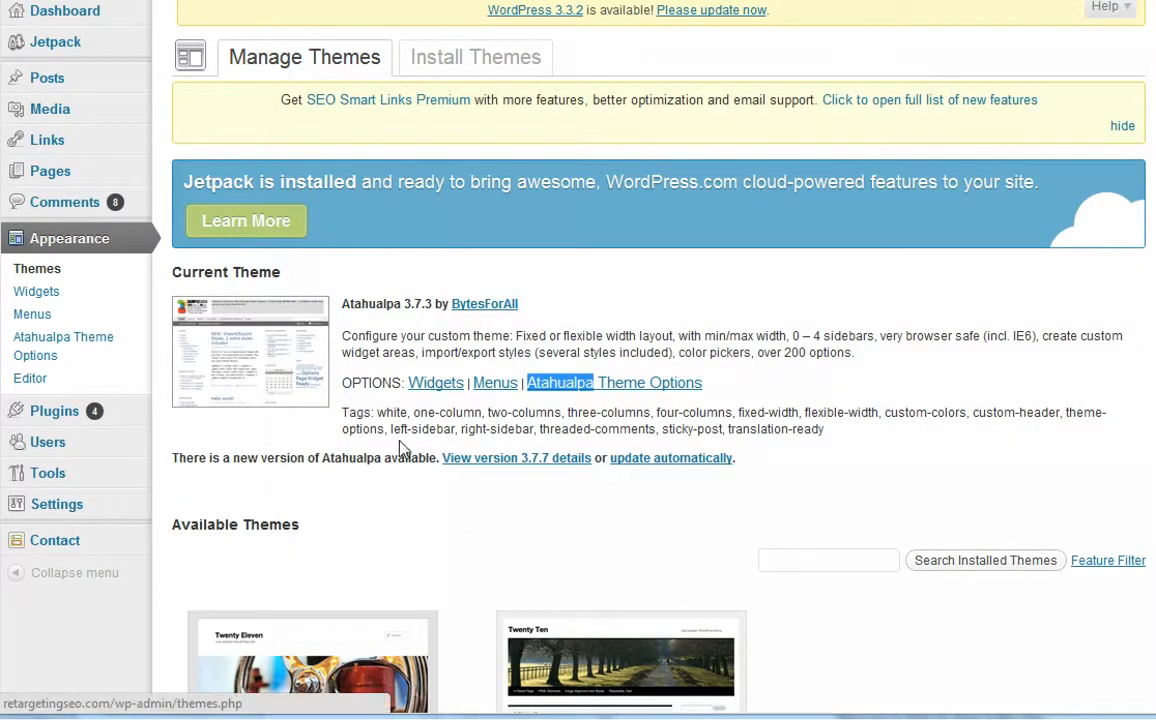
pyautogui.click(50, 275)
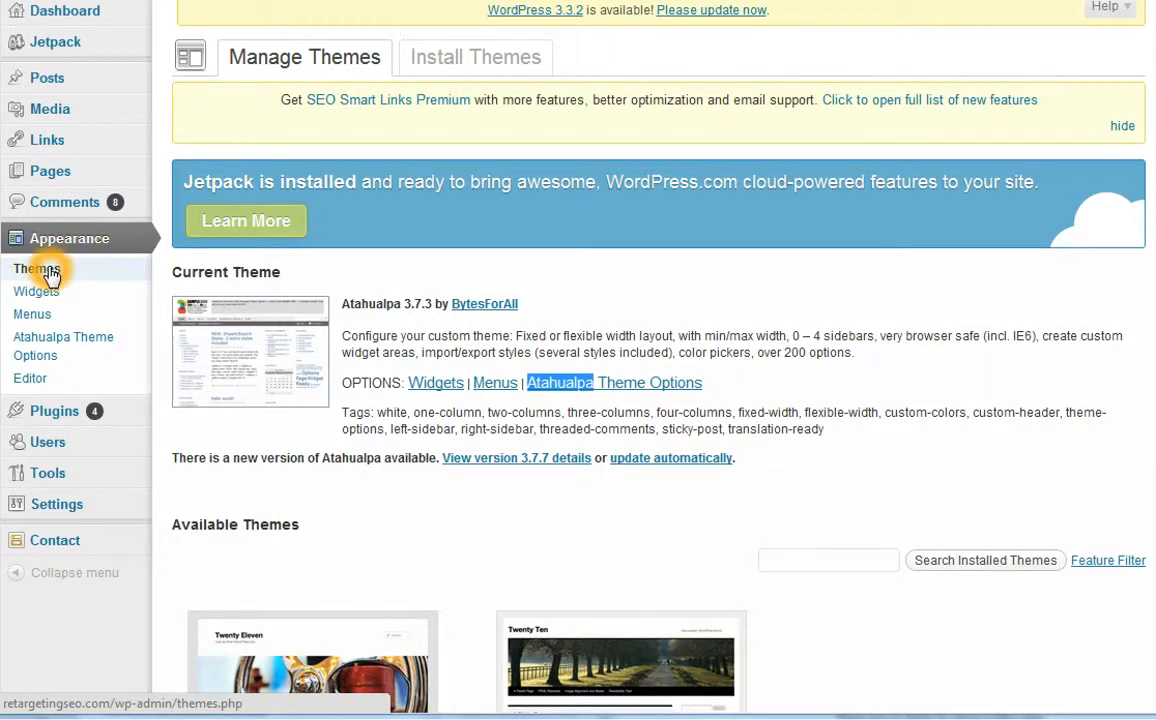
pyautogui.scroll(-3, 468, 610)
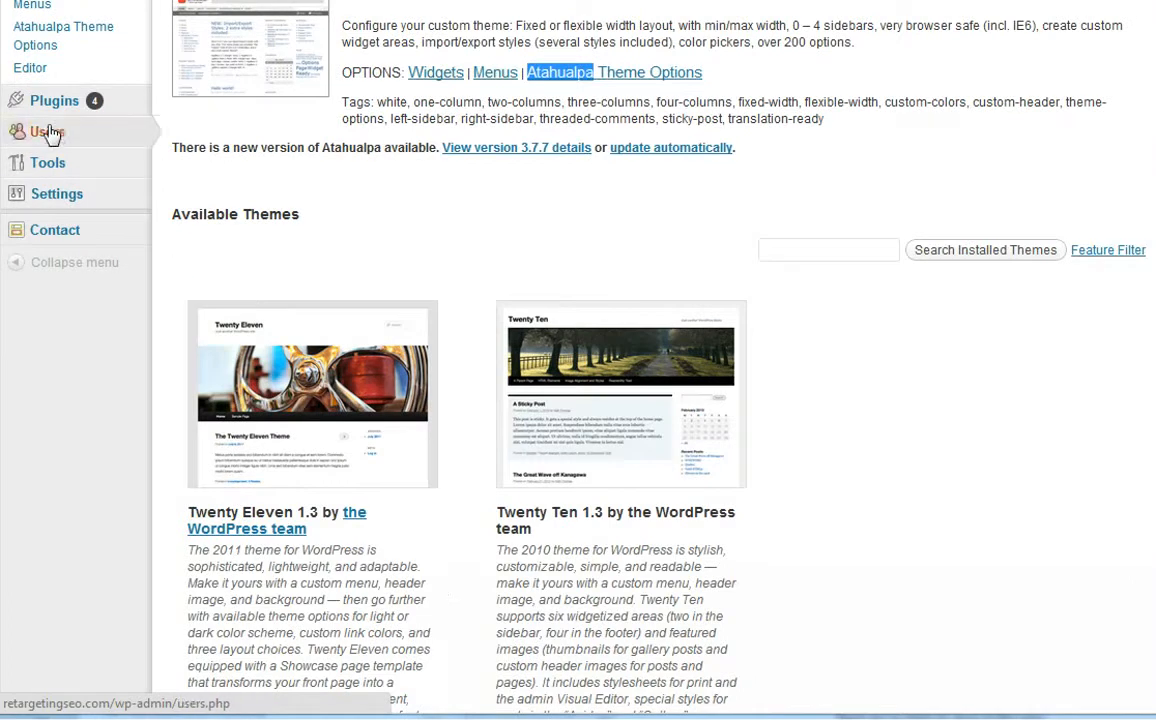
pyautogui.scroll(3, 518, 262)
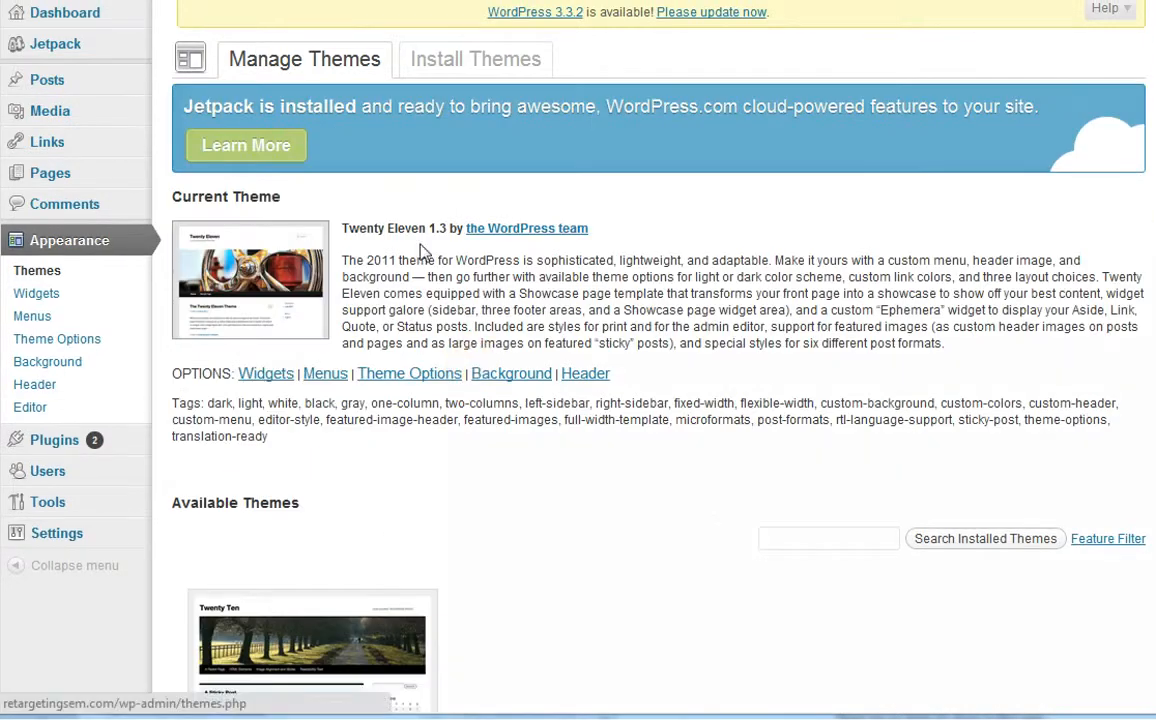
# Examine the current and available themes on the theme management page of the retargetingsem.com admin
pyautogui.scroll(-3, 430, 488)
pyautogui.scroll(3, 601, 434)
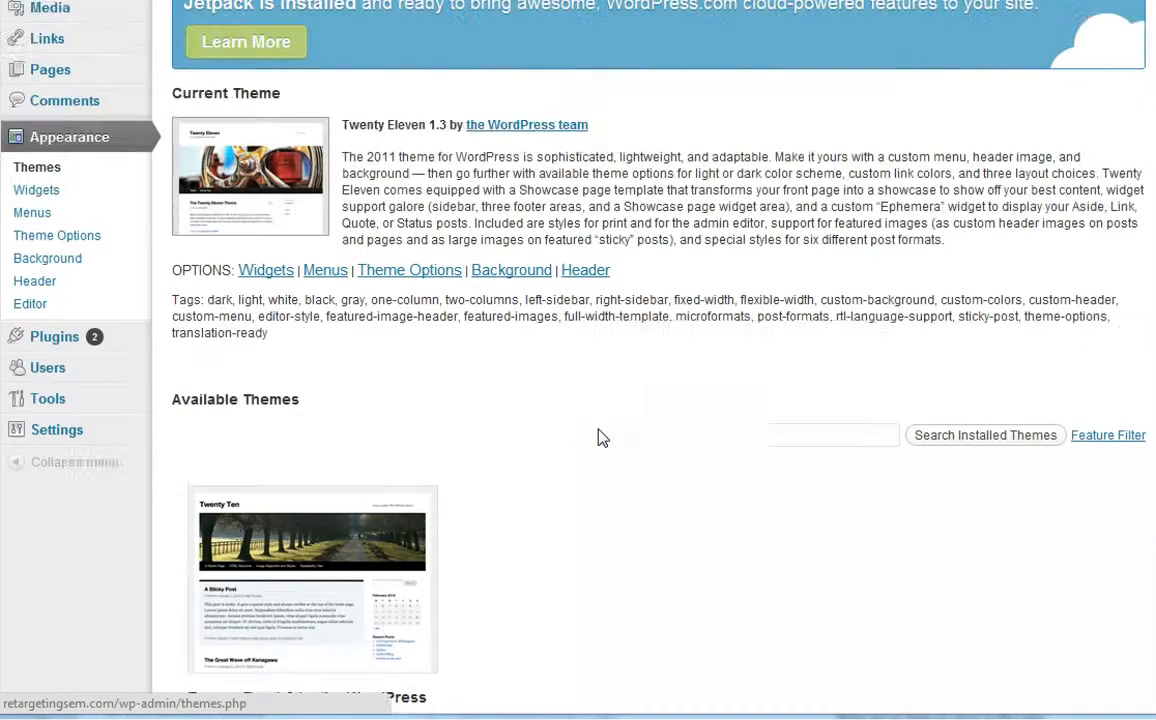
pyautogui.scroll(-3, 450, 538)
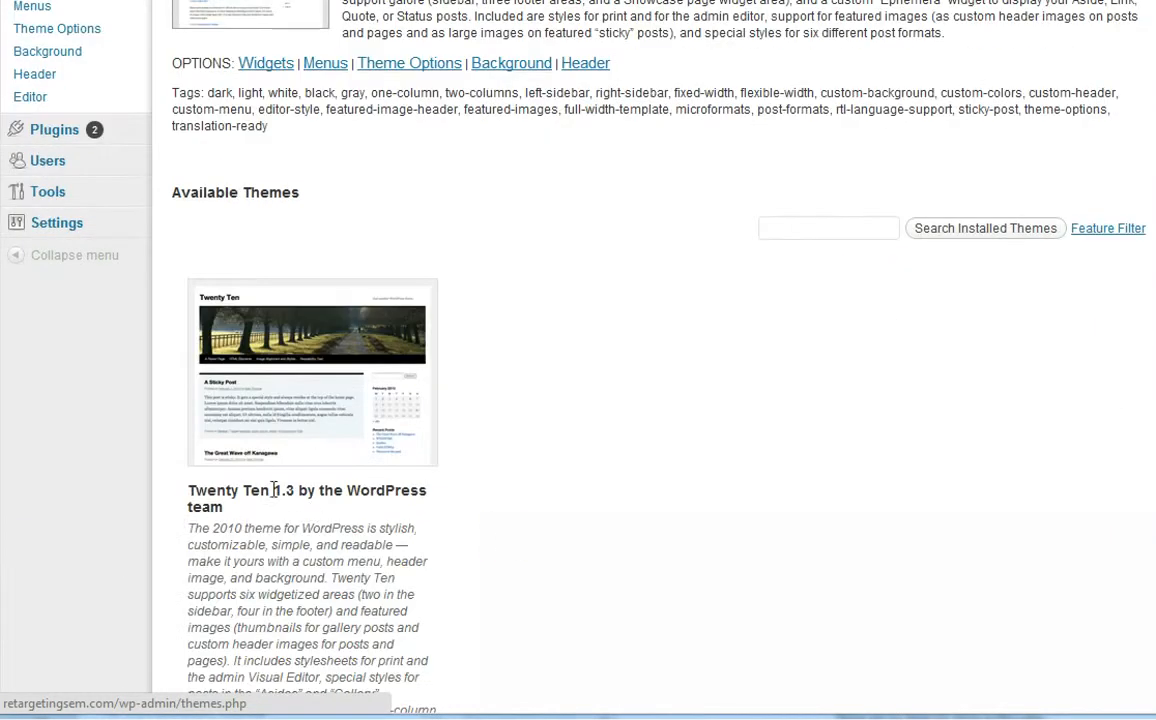
pyautogui.scroll(3, 520, 551)
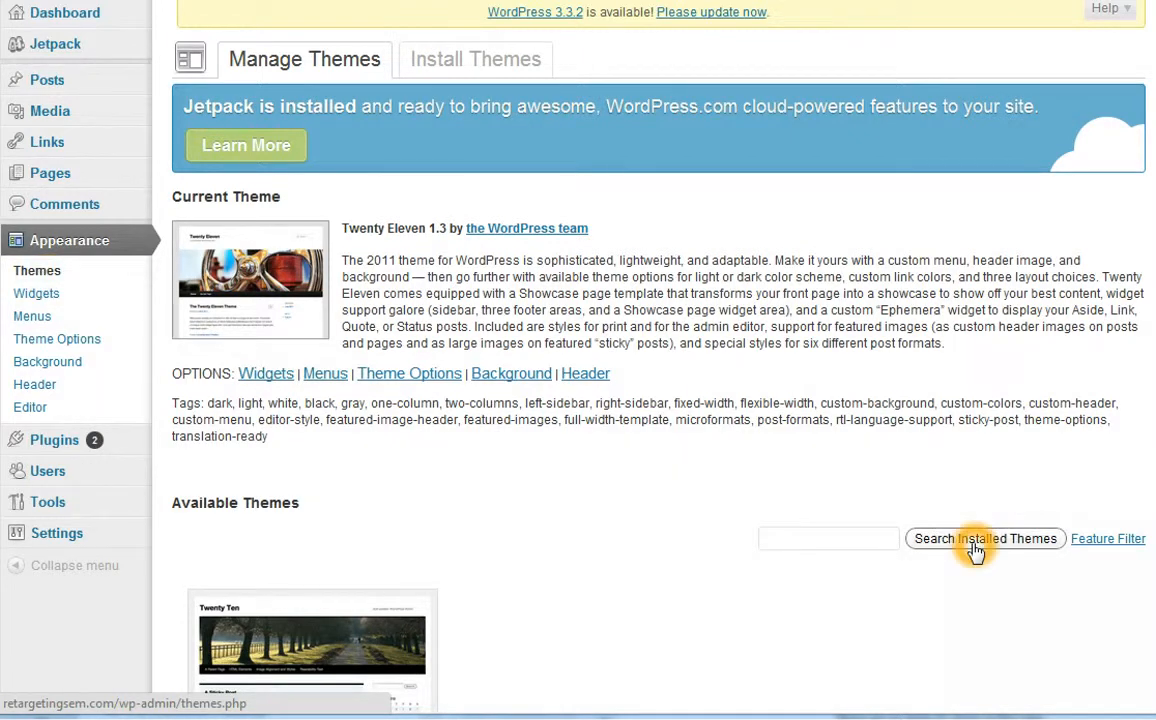
pyautogui.click(50, 278)
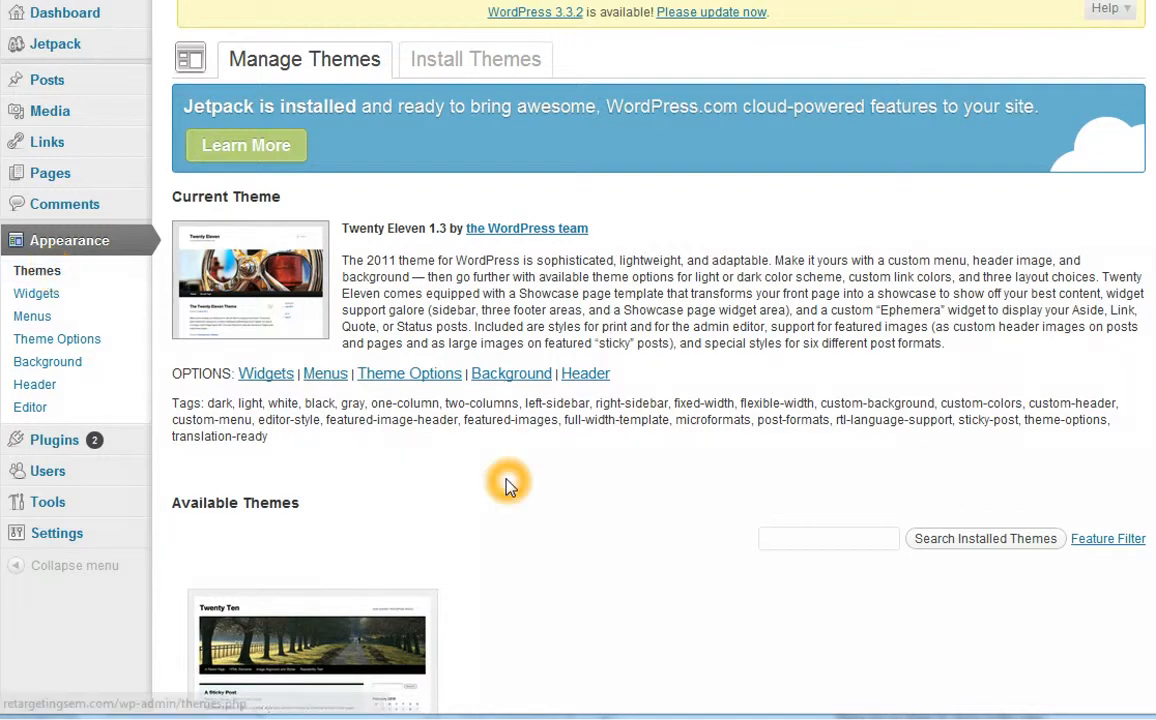
# Open the theme installer on retargetingsem.com and search by term for Atahualpa
pyautogui.click(452, 66)
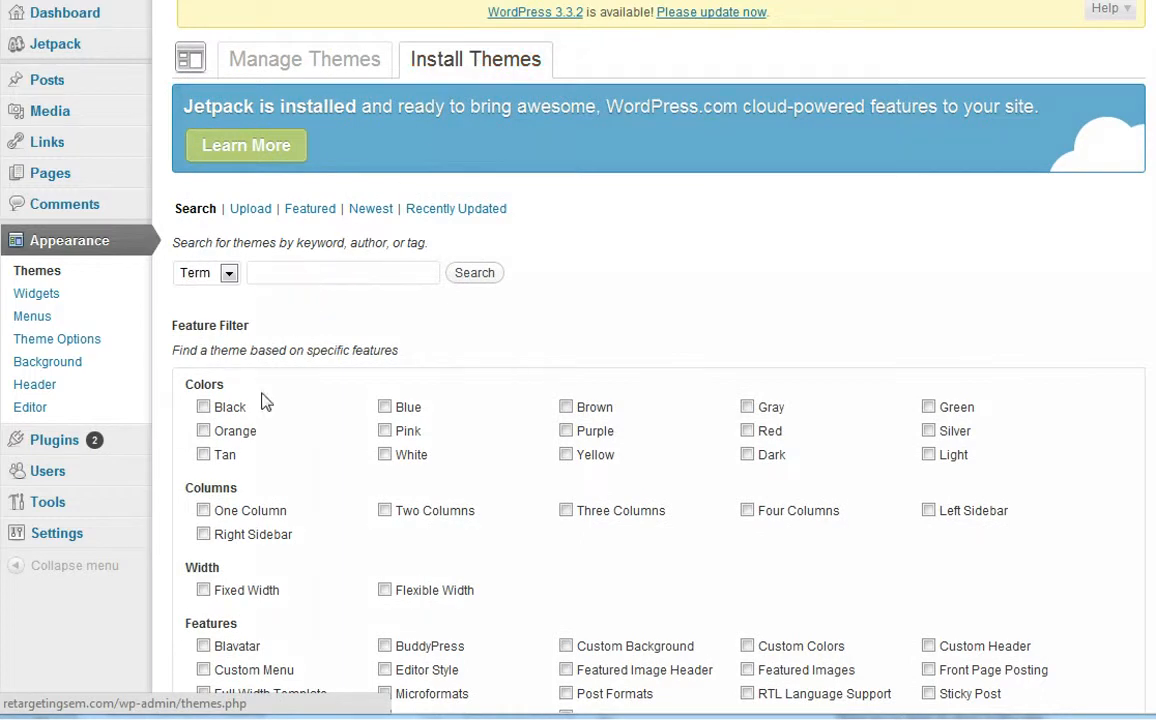
pyautogui.scroll(-3, 215, 385)
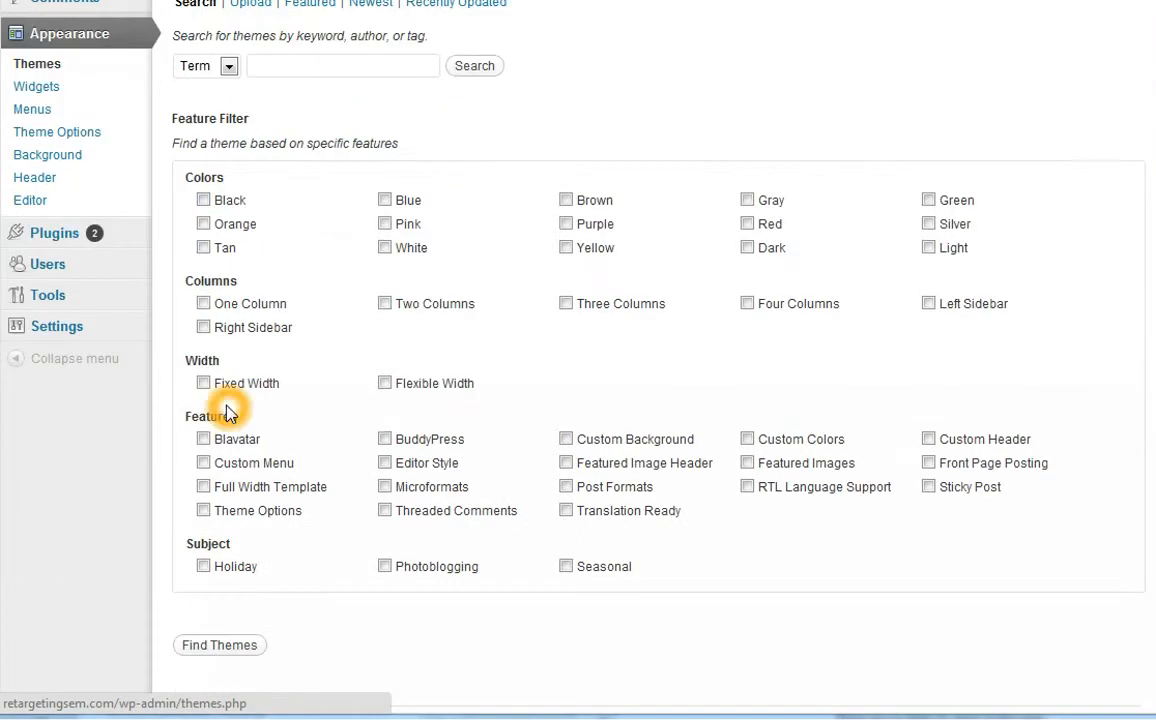
pyautogui.click(203, 378)
pyautogui.click(203, 381)
pyautogui.click(522, 475)
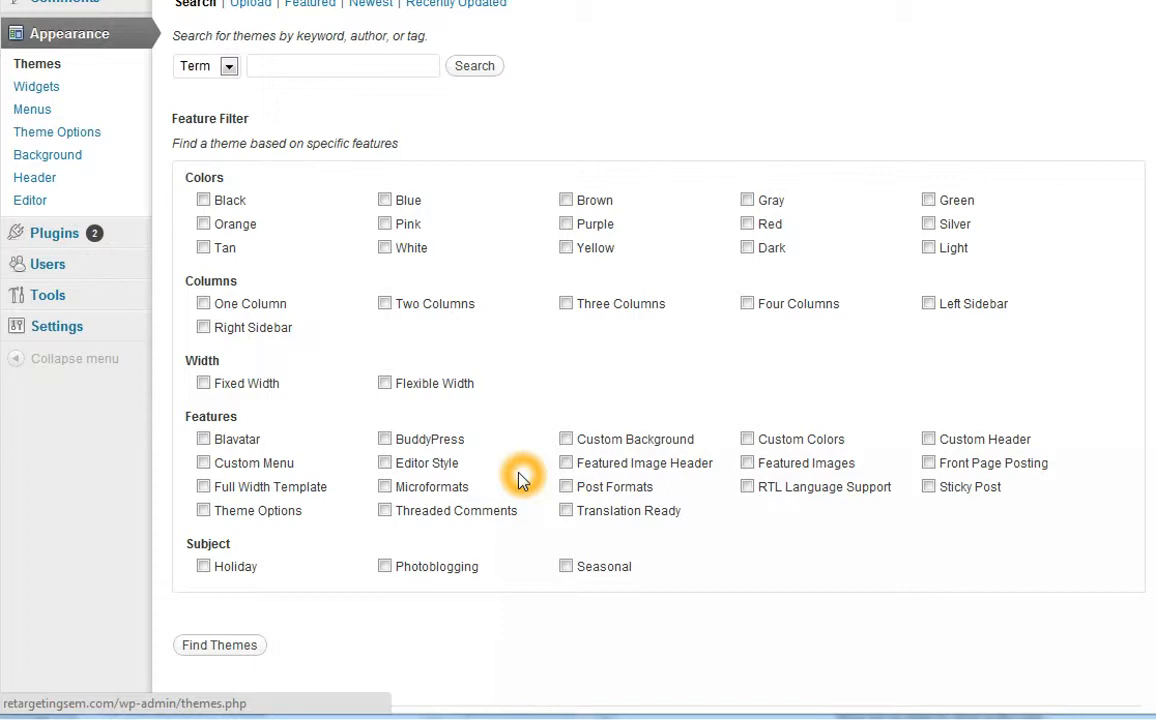
pyautogui.scroll(3, 534, 483)
pyautogui.click(287, 273)
pyautogui.write('Atahualpa')
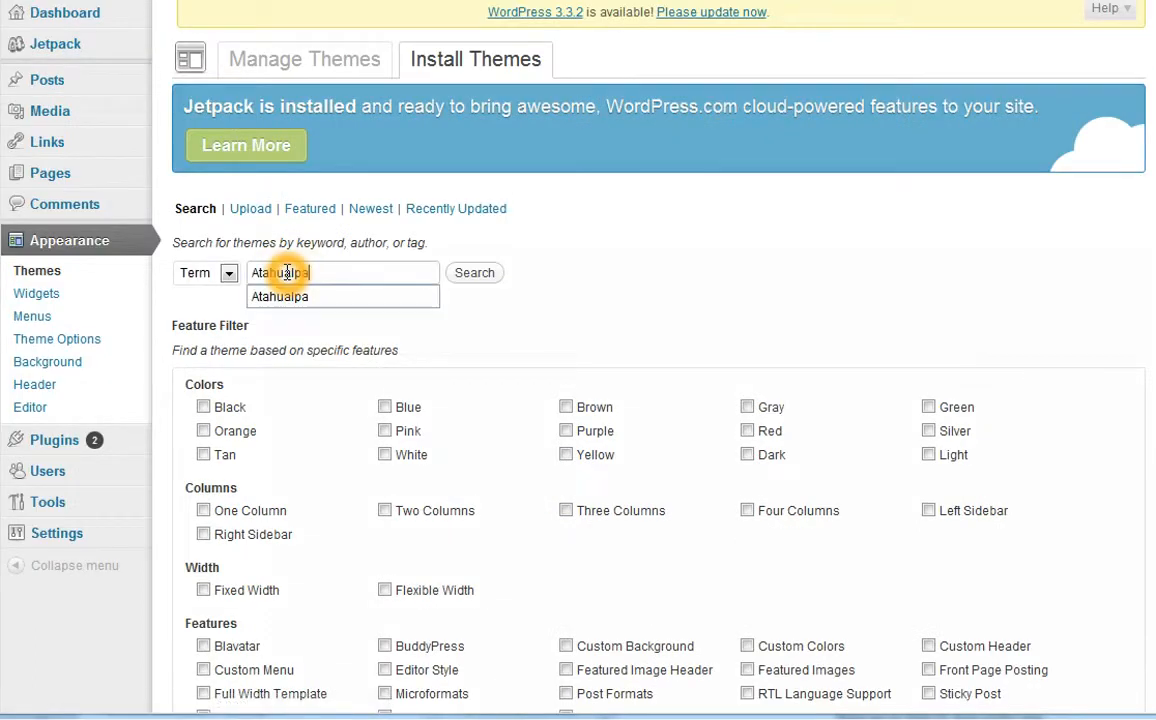
pyautogui.click(471, 281)
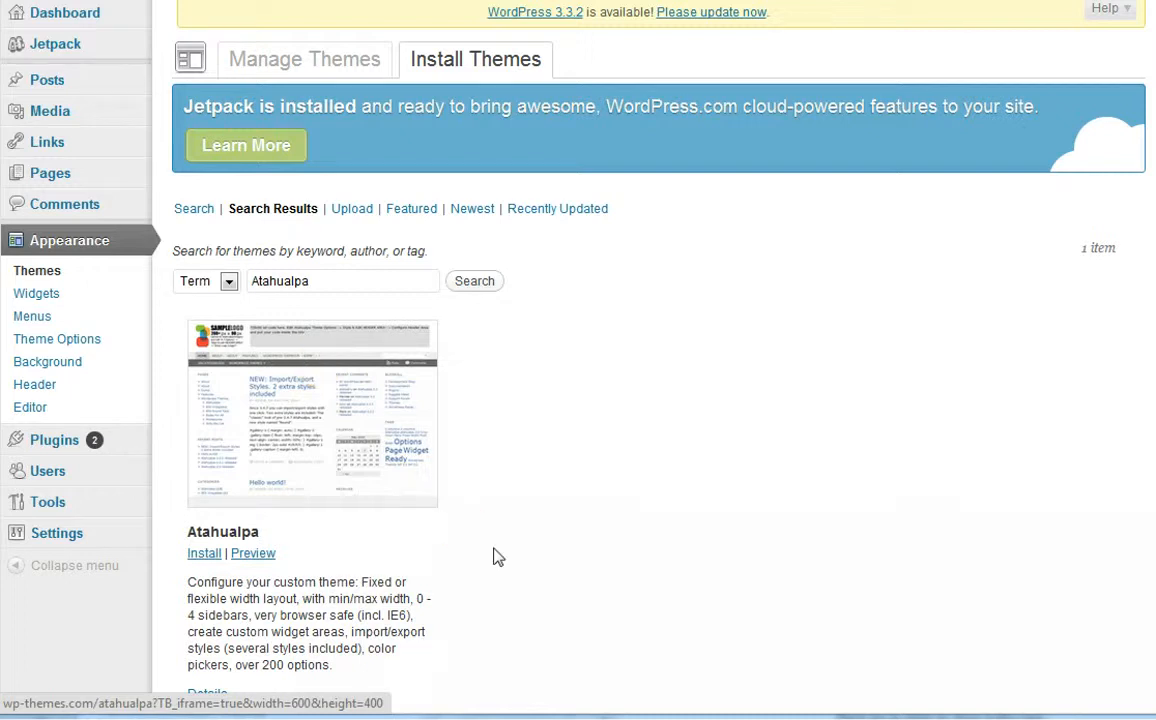
# Install the Atahualpa 3.7.7 theme by BytesForAll from the search results
pyautogui.scroll(-2, 218, 575)
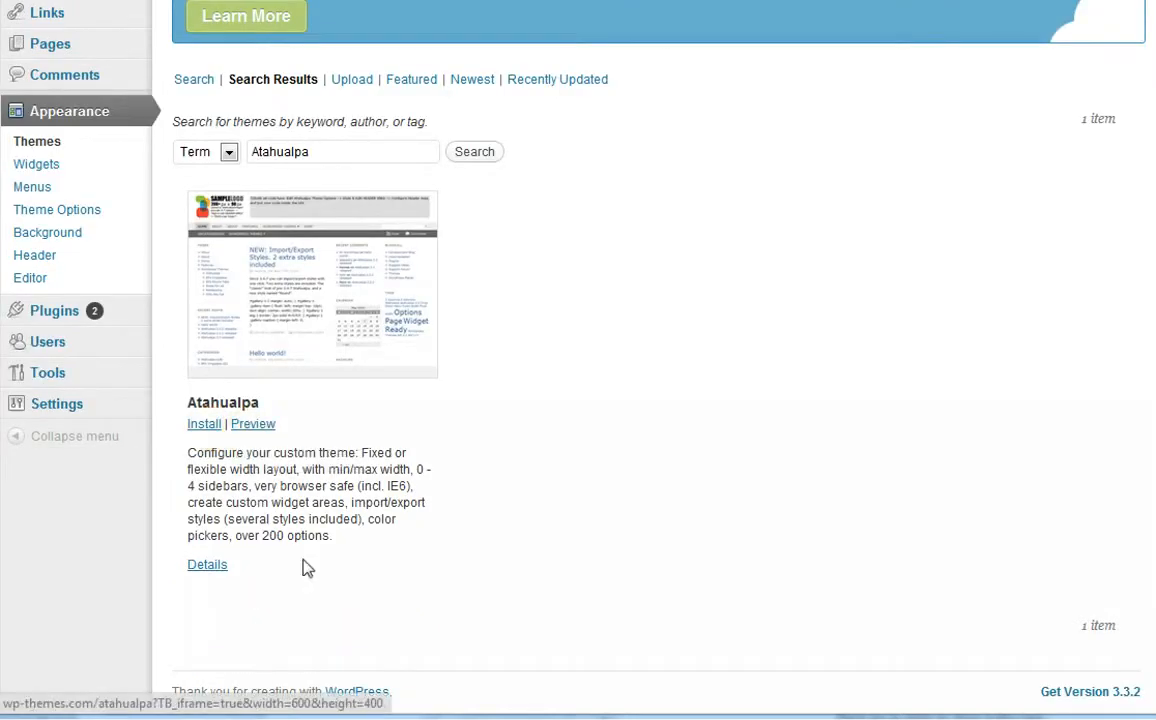
pyautogui.click(214, 428)
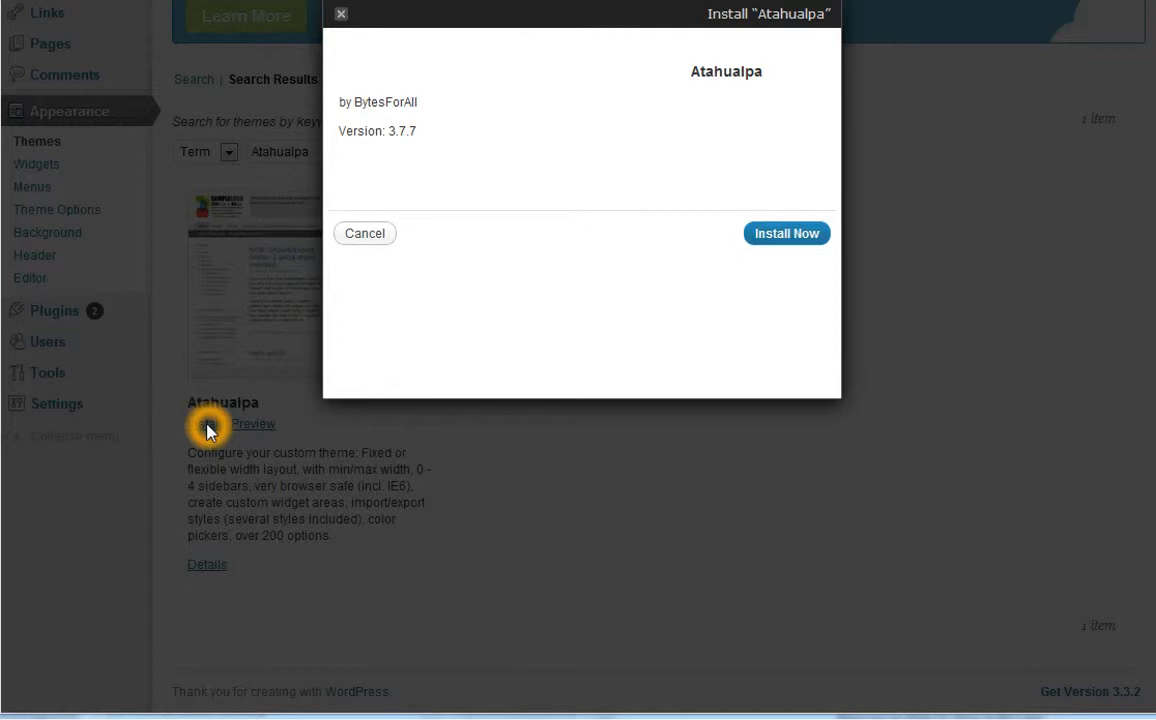
pyautogui.click(772, 240)
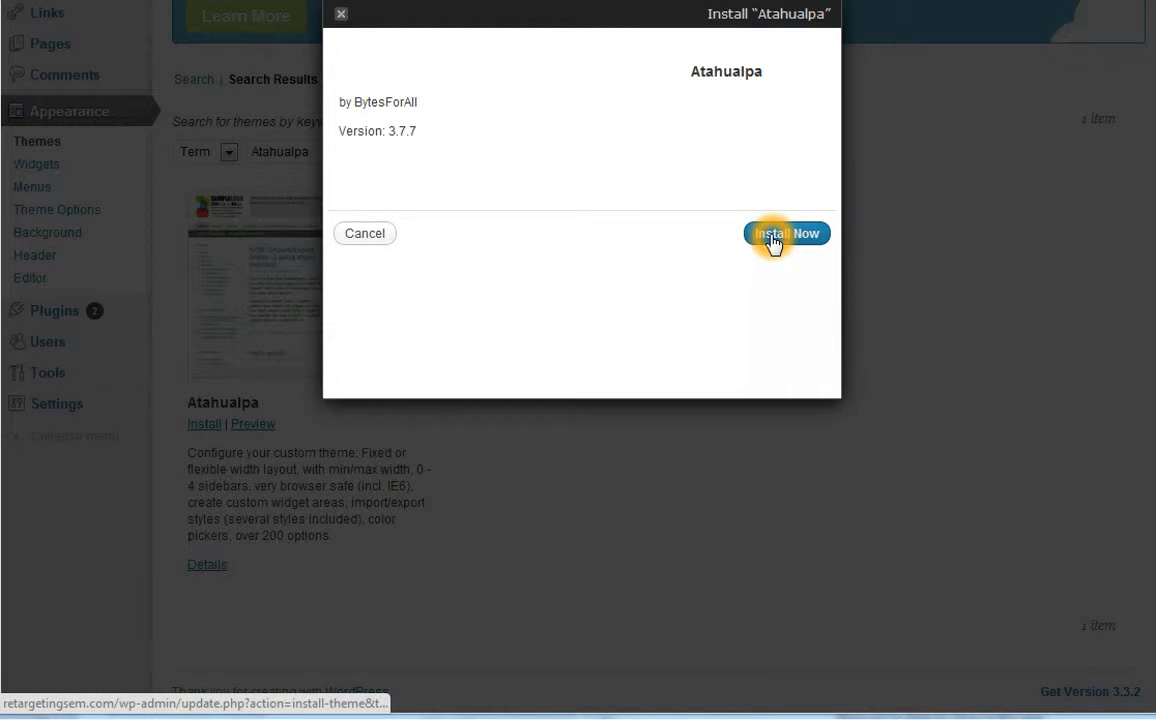
pyautogui.click(772, 240)
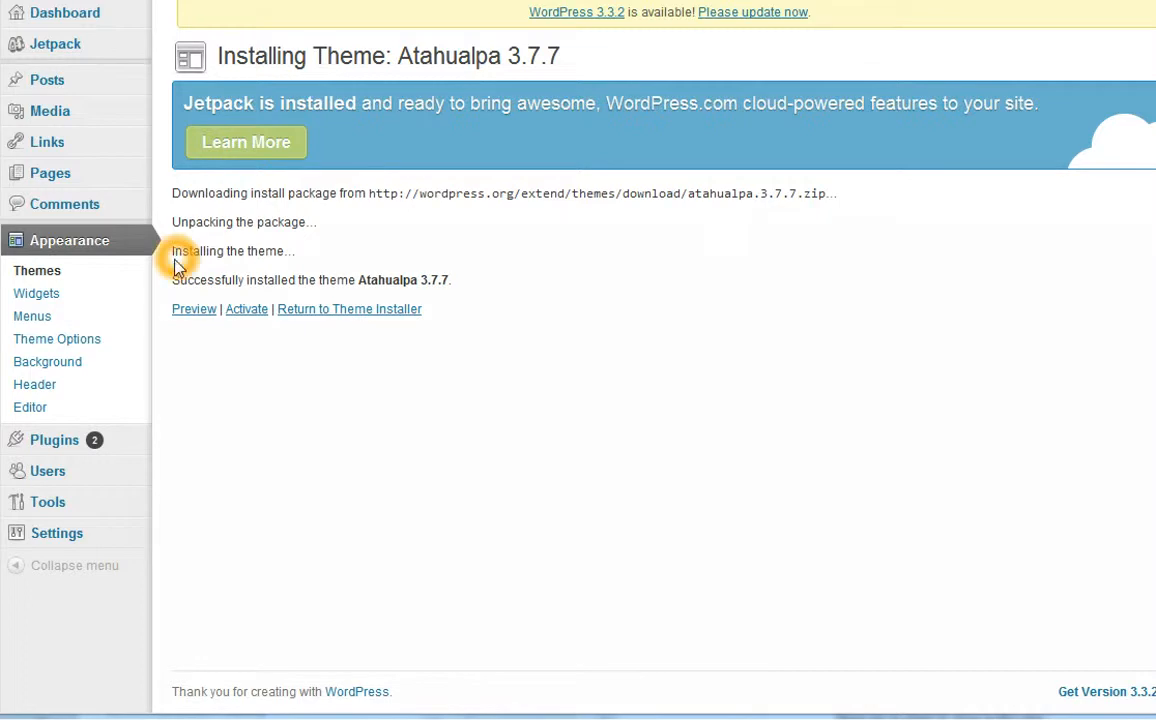
pyautogui.click(250, 284)
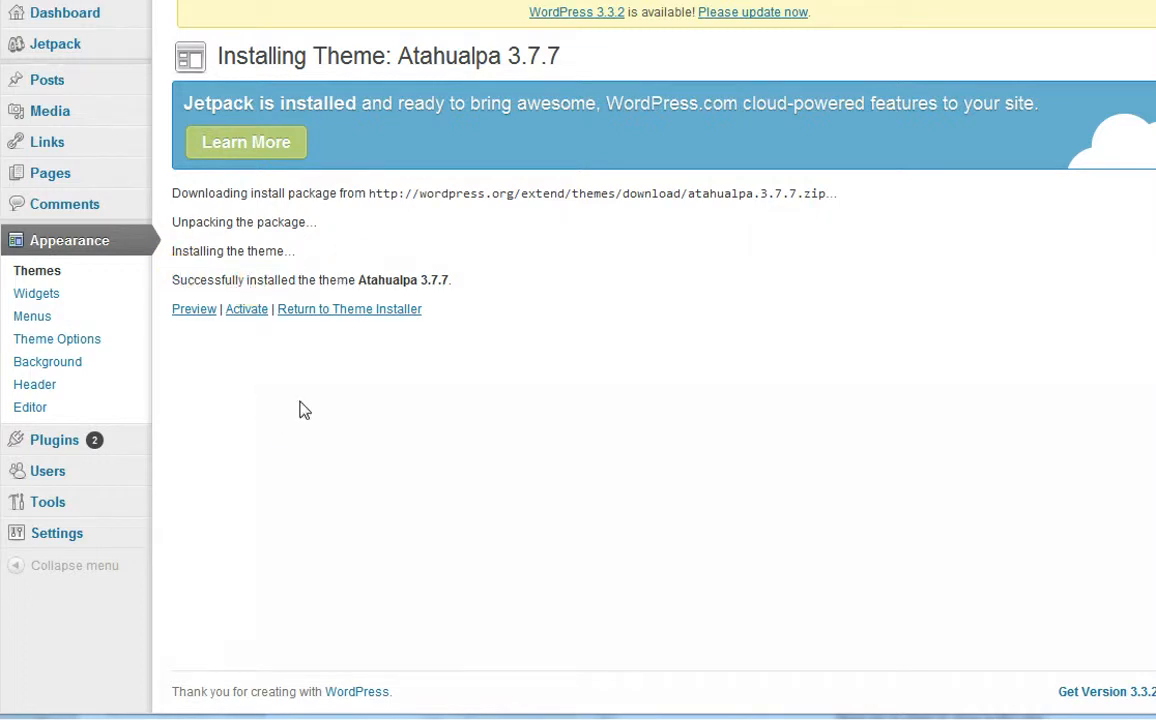
# Return to the theme management page and activate the Atahualpa 3.7.7 theme from the available themes
pyautogui.click(43, 276)
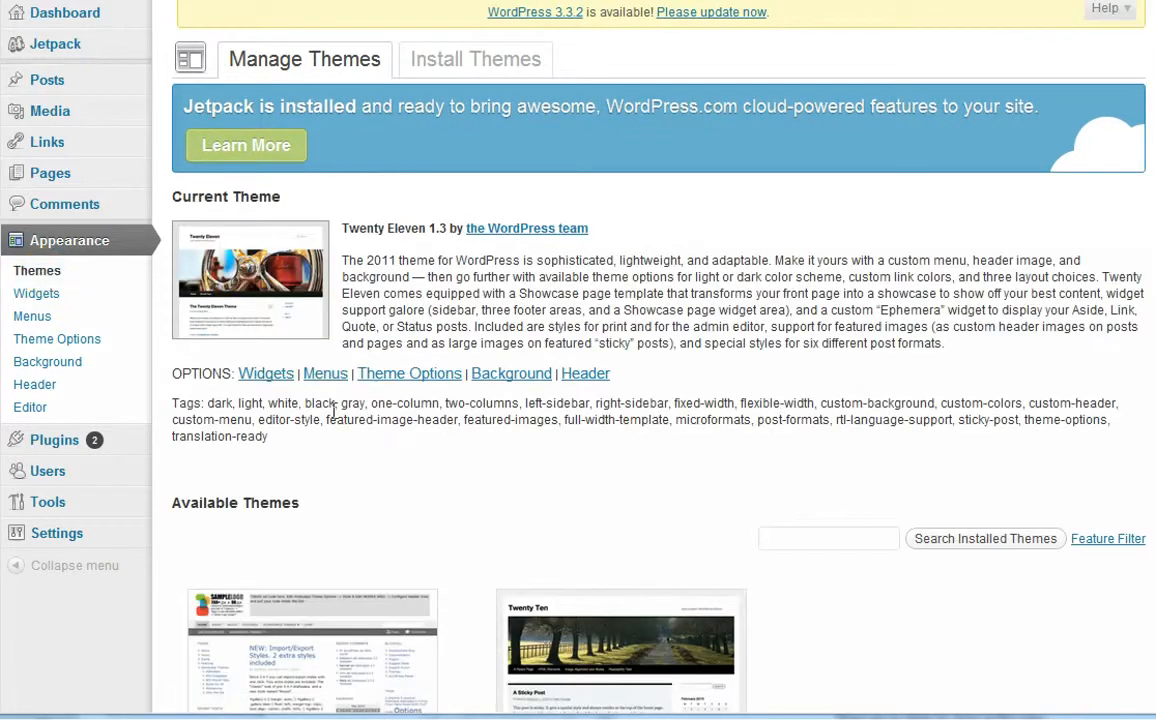
pyautogui.scroll(-3, 345, 420)
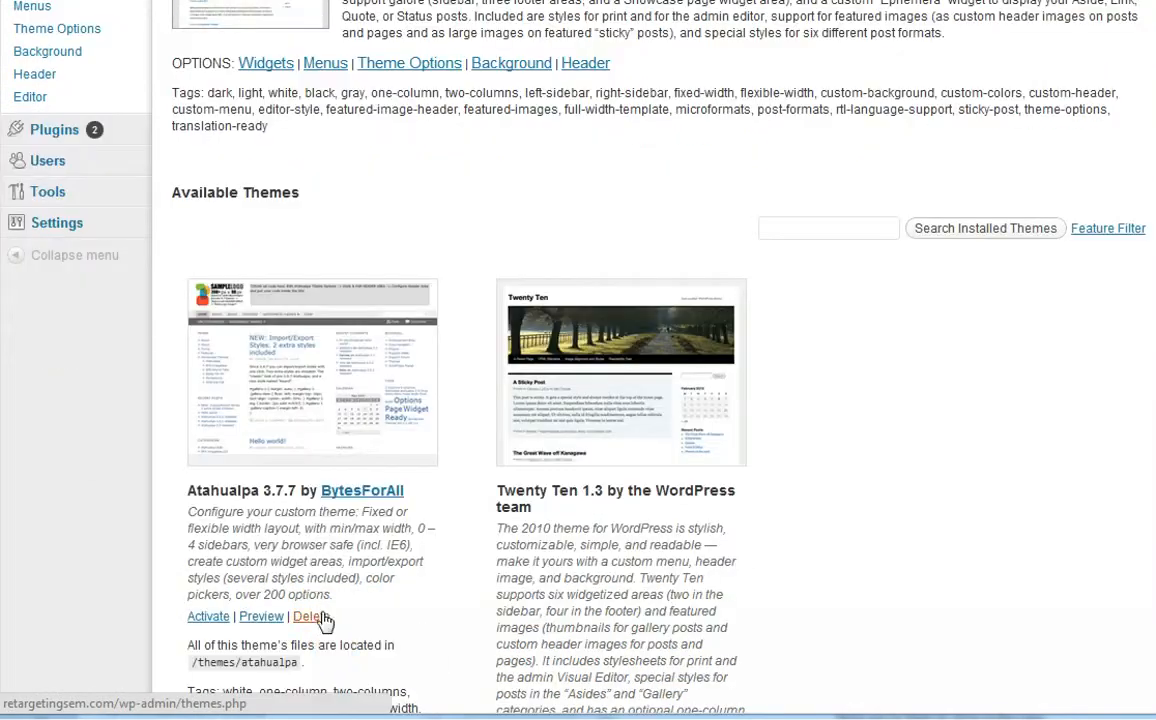
pyautogui.scroll(-2, 413, 573)
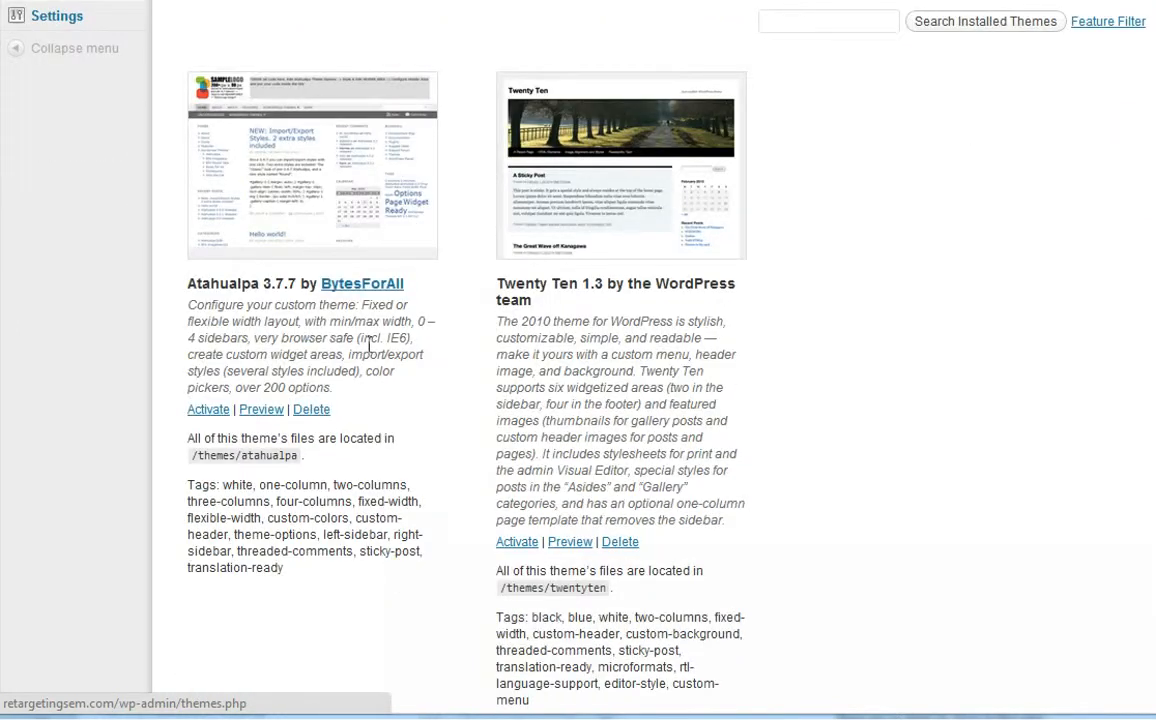
pyautogui.click(208, 411)
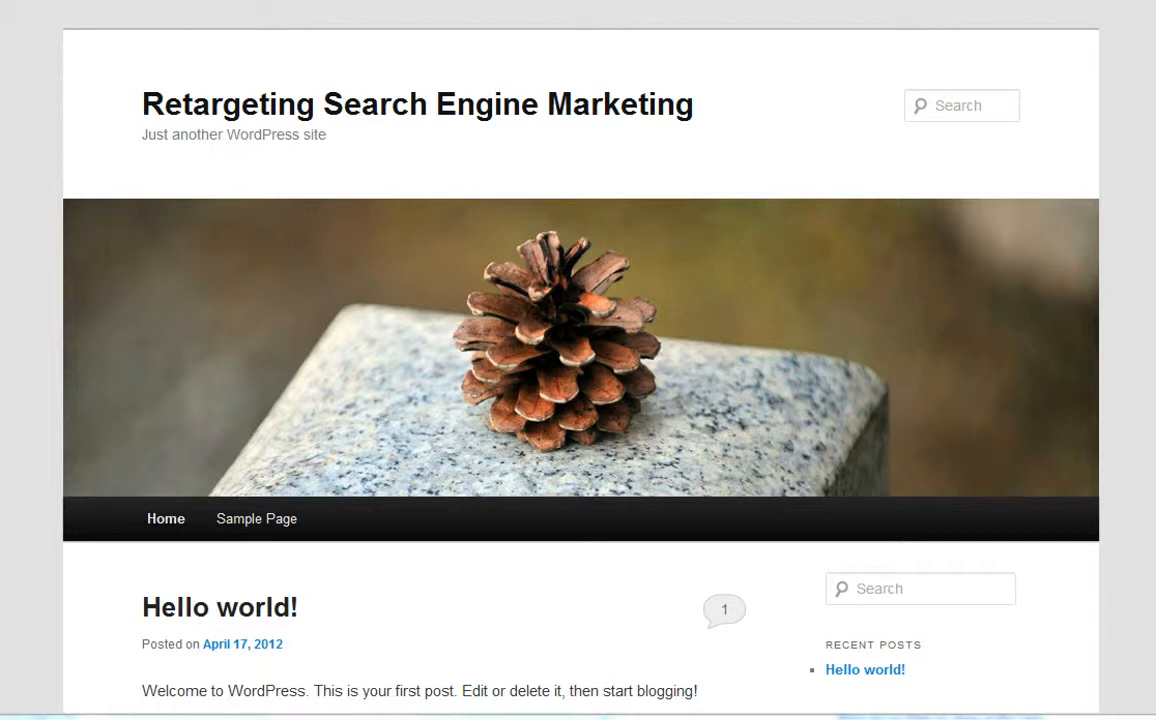
# Compare the header and layout of the retargetingsem.com home page with the home page of retargetingseo.com
pyautogui.moveTo(145, 1)
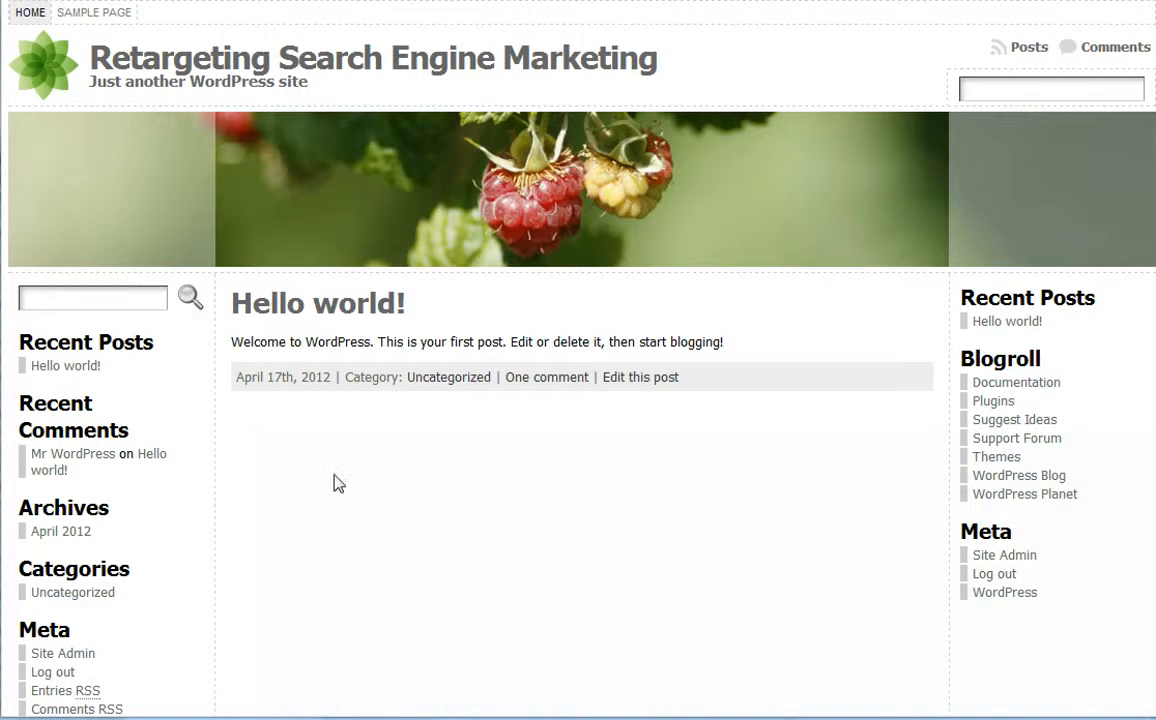
pyautogui.click(45, 366)
pyautogui.click(389, 182)
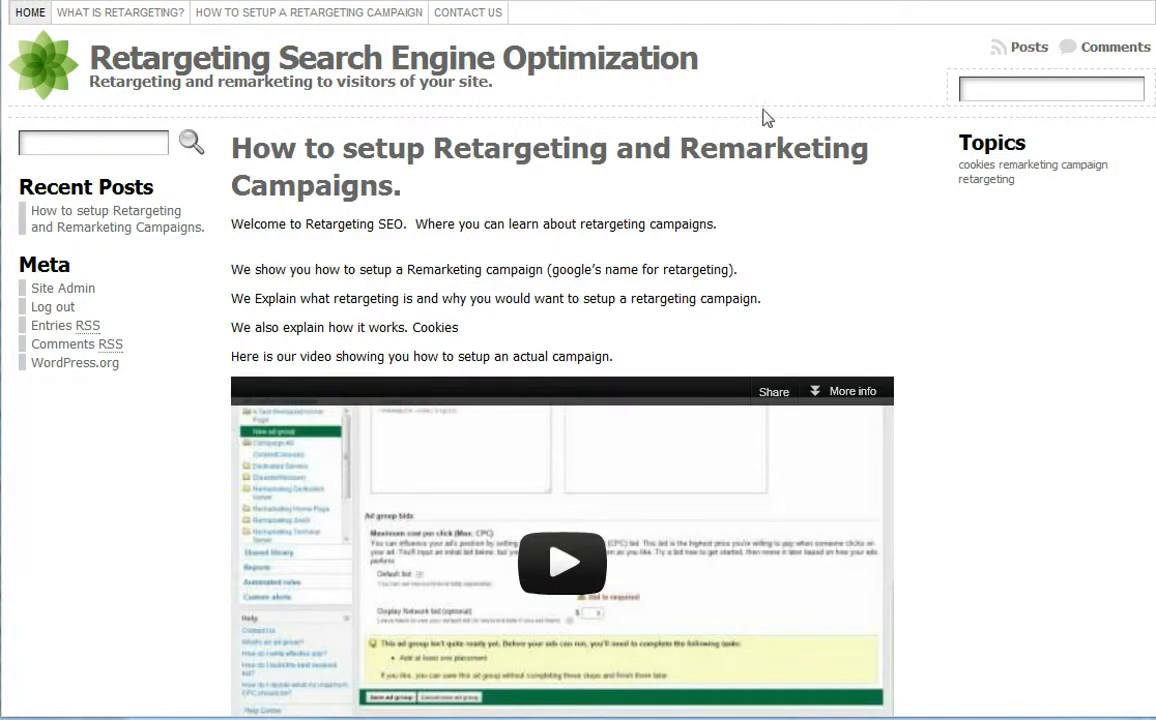
pyautogui.click(577, 102)
pyautogui.click(434, 26)
pyautogui.click(529, 28)
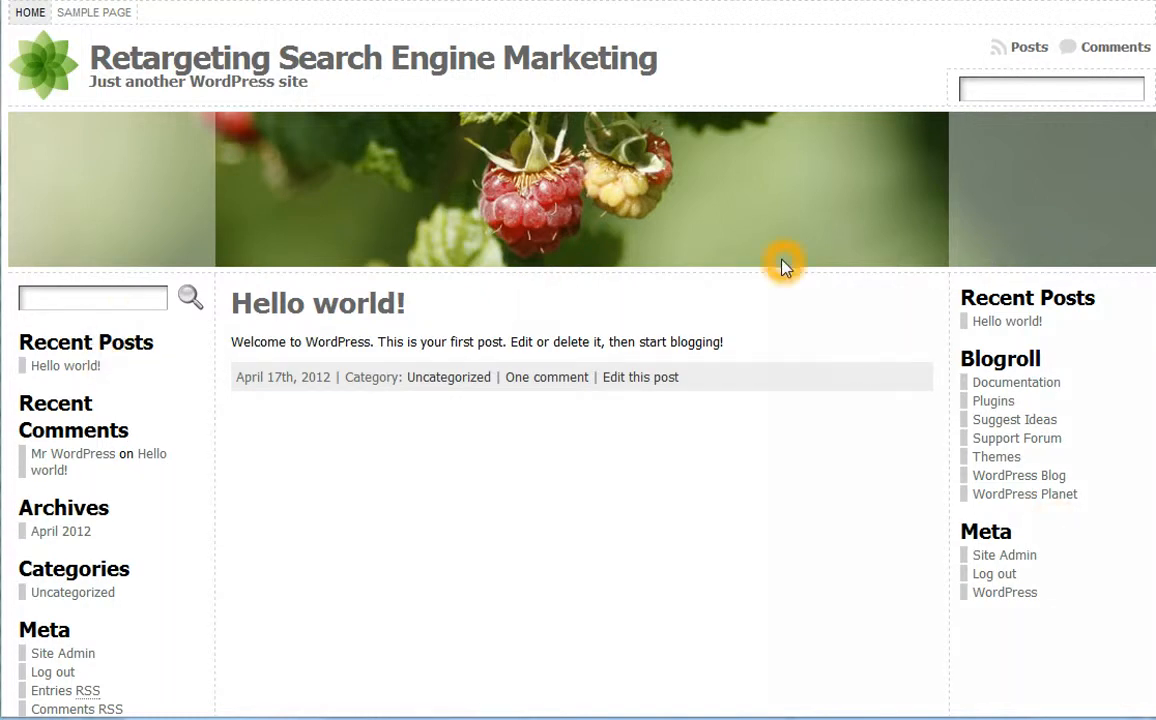
# Open the Atahualpa theme options in the retargetingsem.com admin and review the available setting sections
pyautogui.click(305, 2)
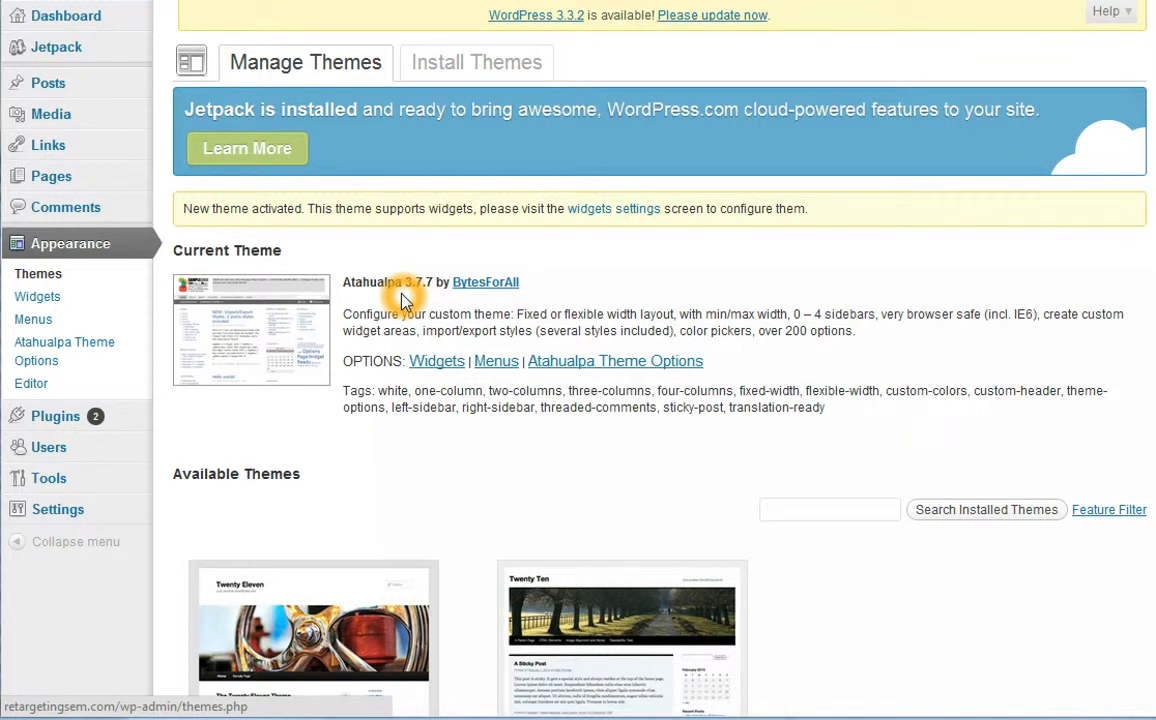
pyautogui.click(588, 370)
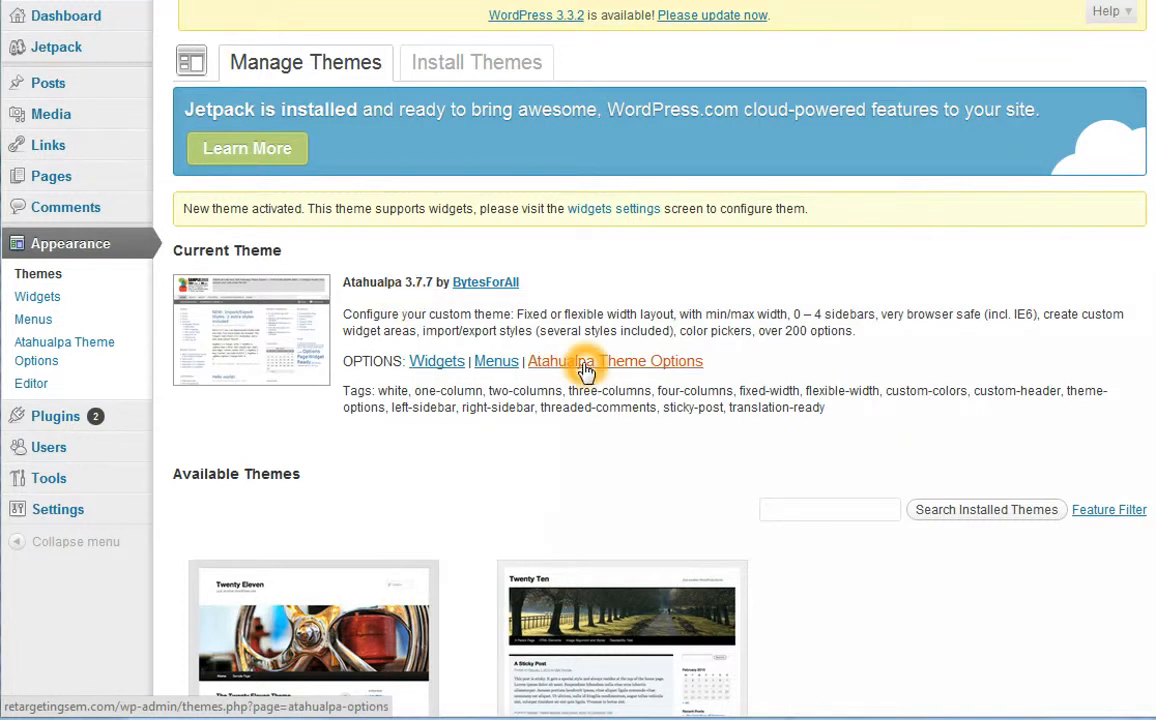
pyautogui.click(588, 370)
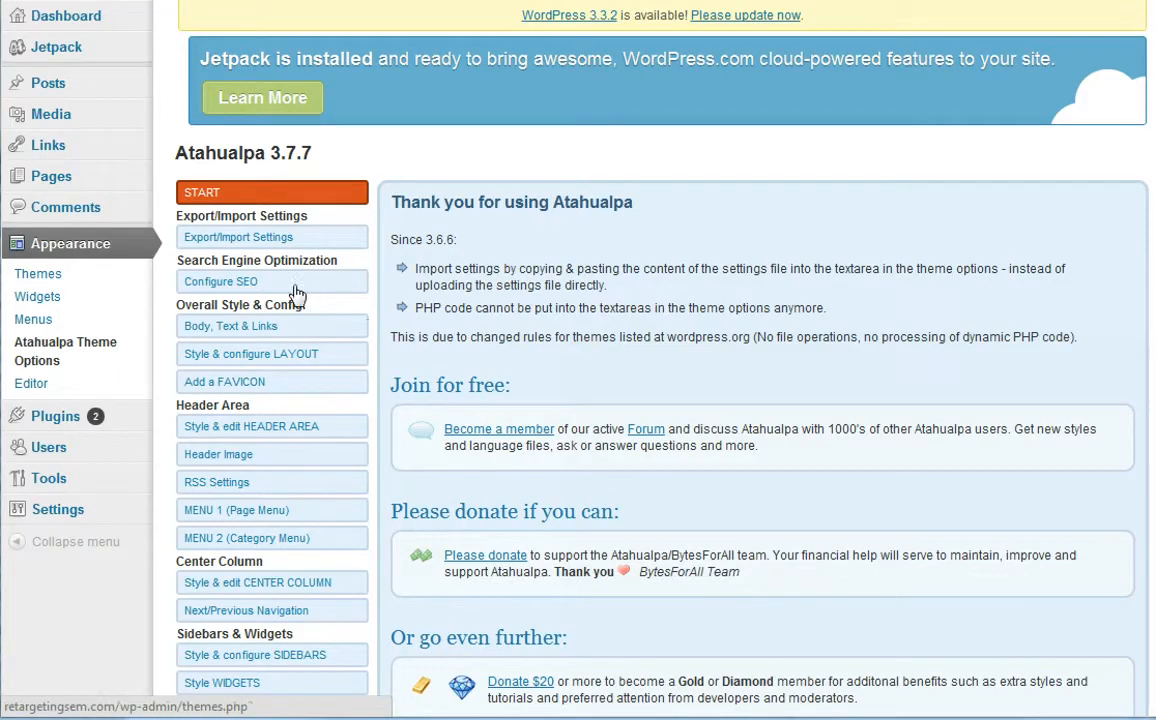
pyautogui.click(240, 190)
pyautogui.click(654, 483)
pyautogui.scroll(-2, 654, 483)
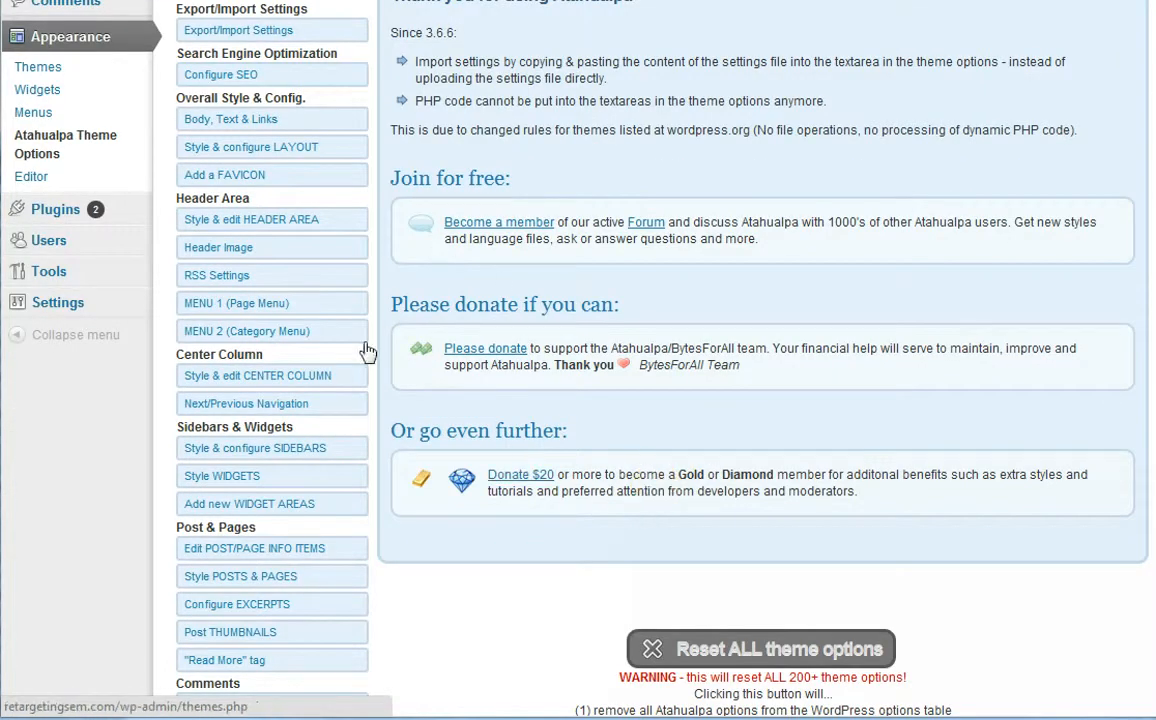
pyautogui.click(712, 652)
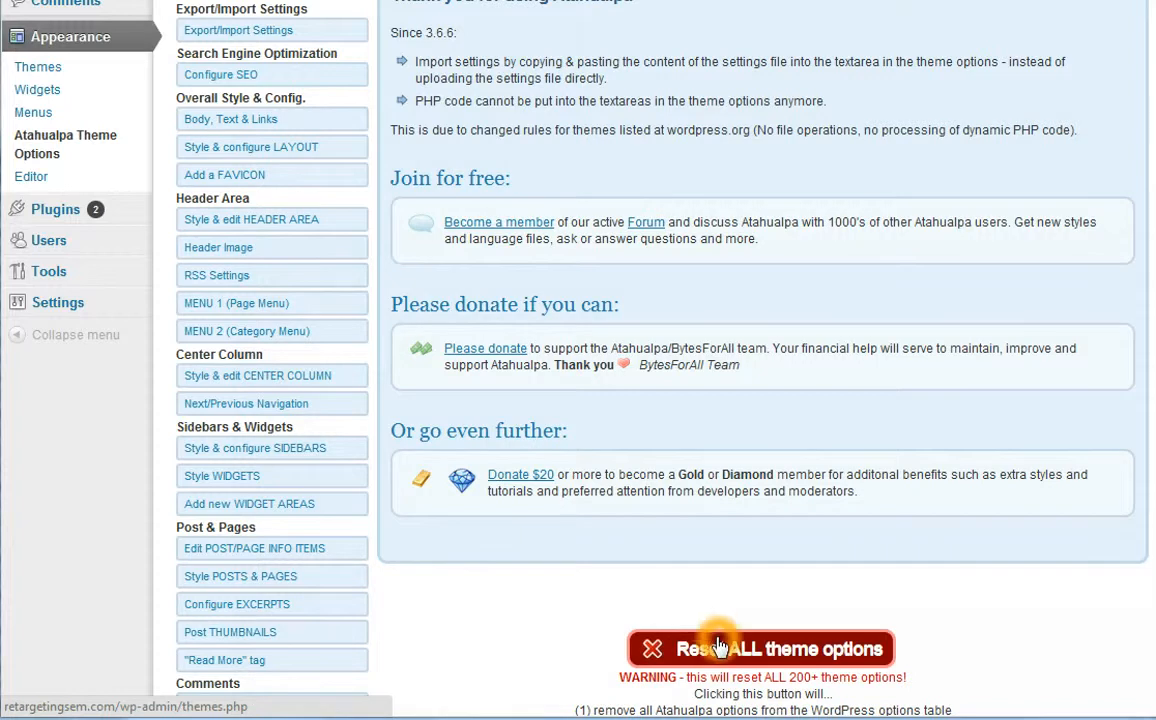
# Open the theme's Header Image settings and review the rotation, height, alignment and opacity options
pyautogui.click(222, 247)
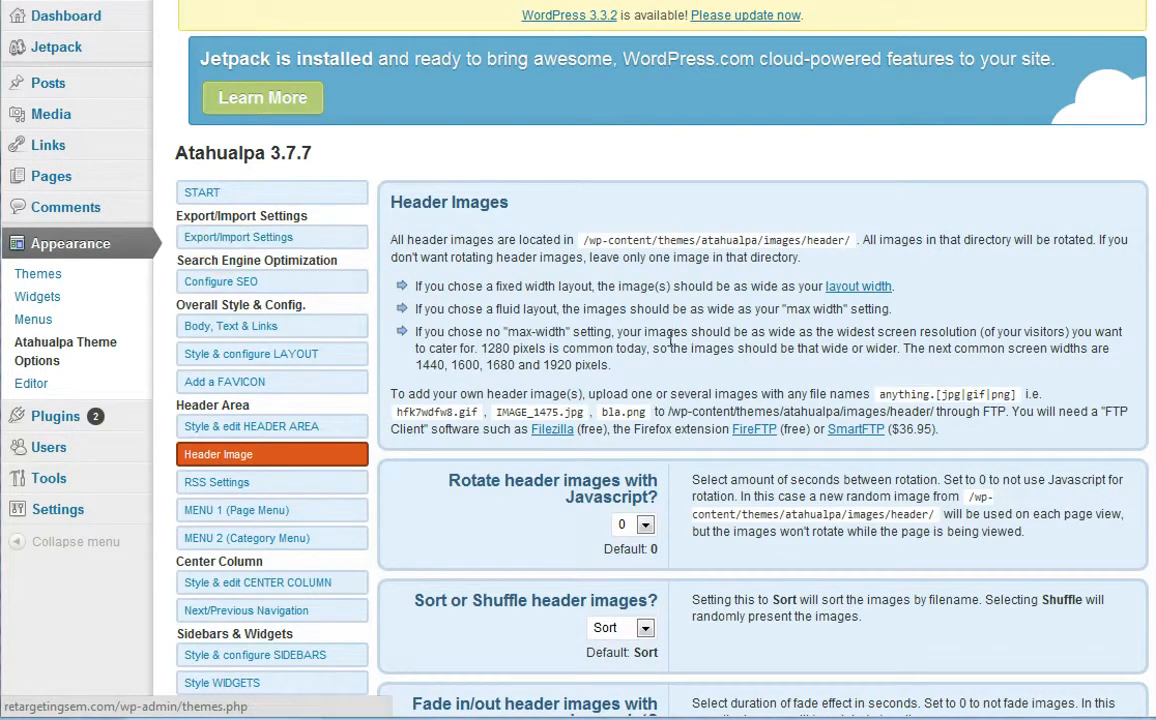
pyautogui.scroll(-4, 651, 408)
pyautogui.scroll(-2, 697, 338)
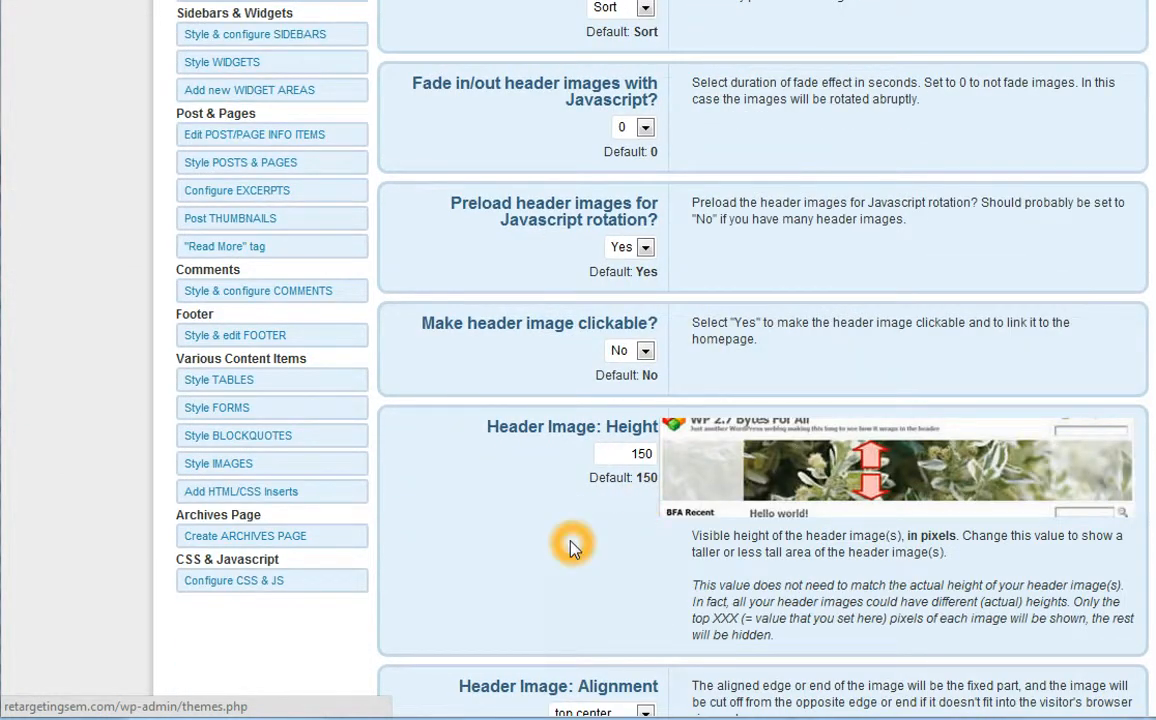
pyautogui.scroll(-2, 826, 522)
pyautogui.scroll(-1, 826, 516)
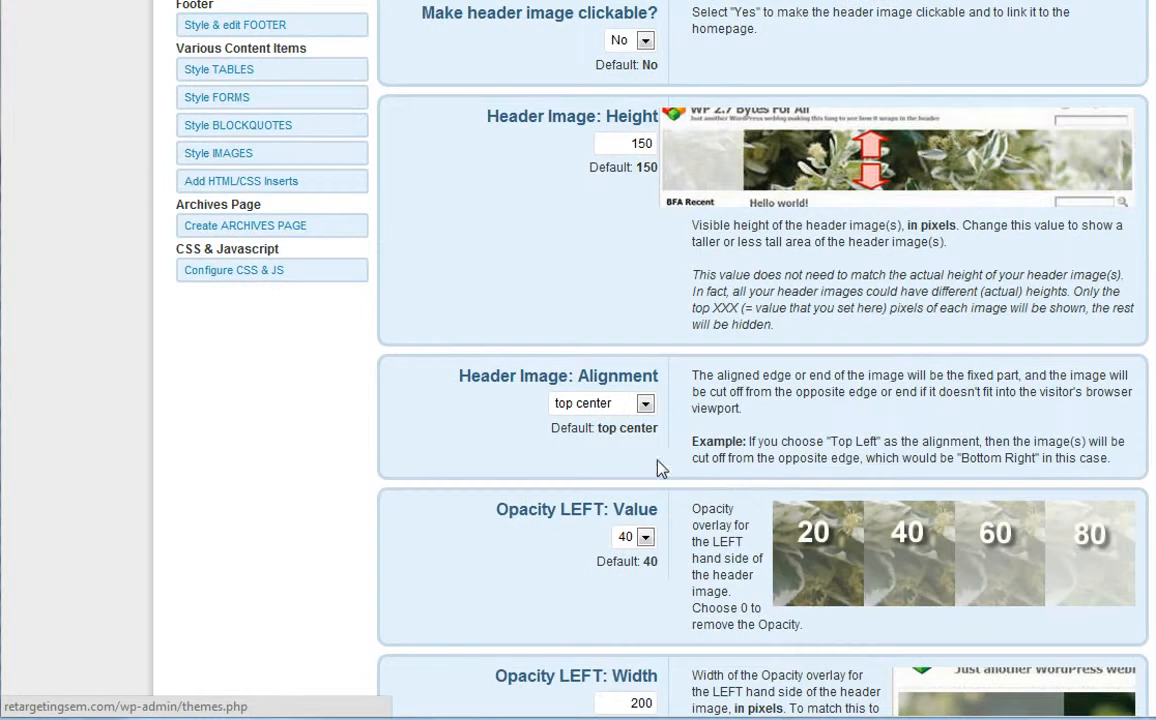
pyautogui.click(645, 404)
pyautogui.click(638, 410)
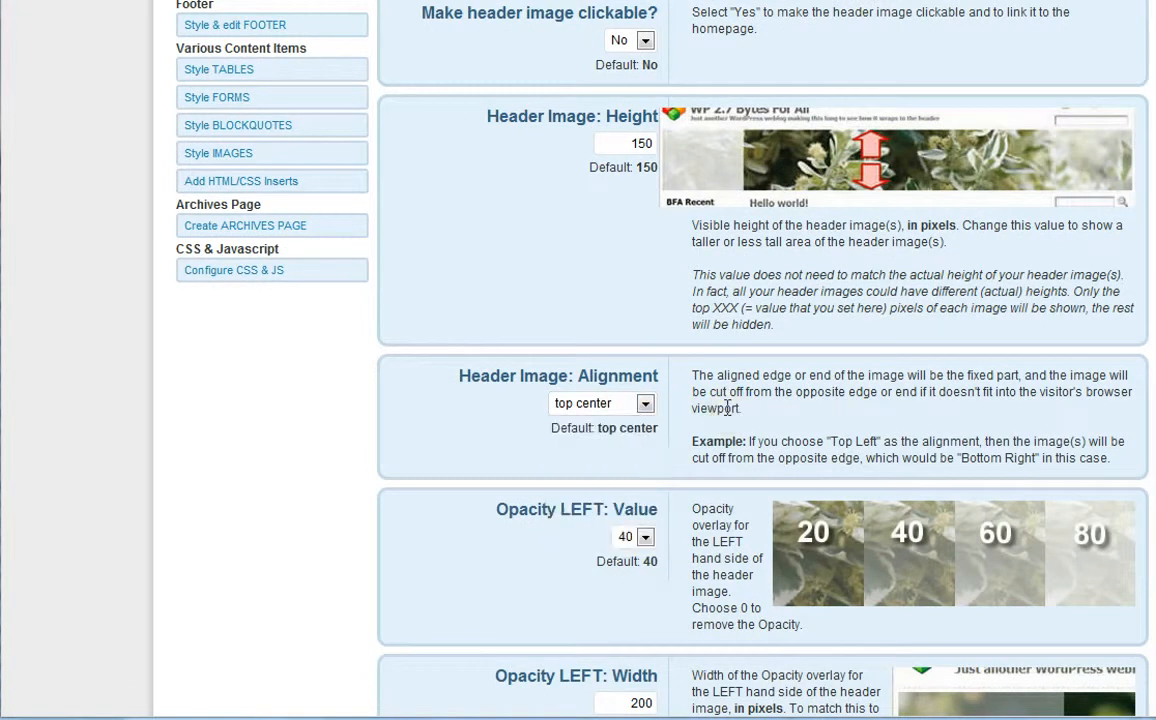
pyautogui.scroll(-3, 689, 573)
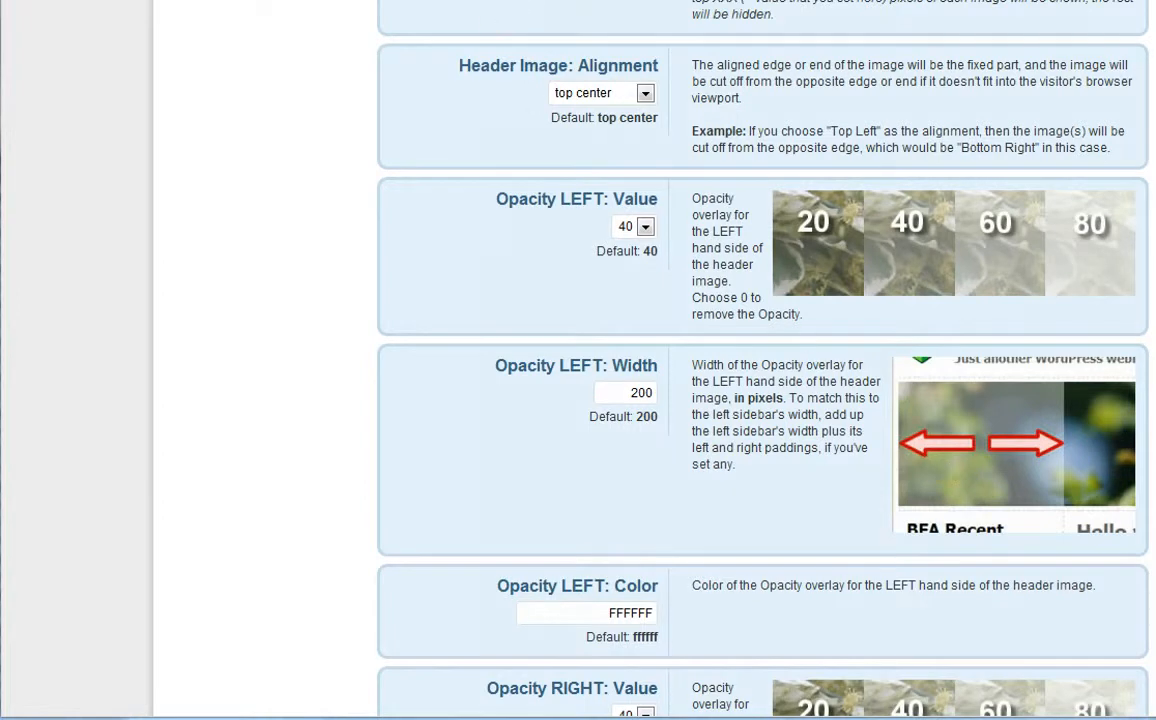
# Check the header picture on the live site and examine the remaining opacity and title overlay settings
pyautogui.click(463, 0)
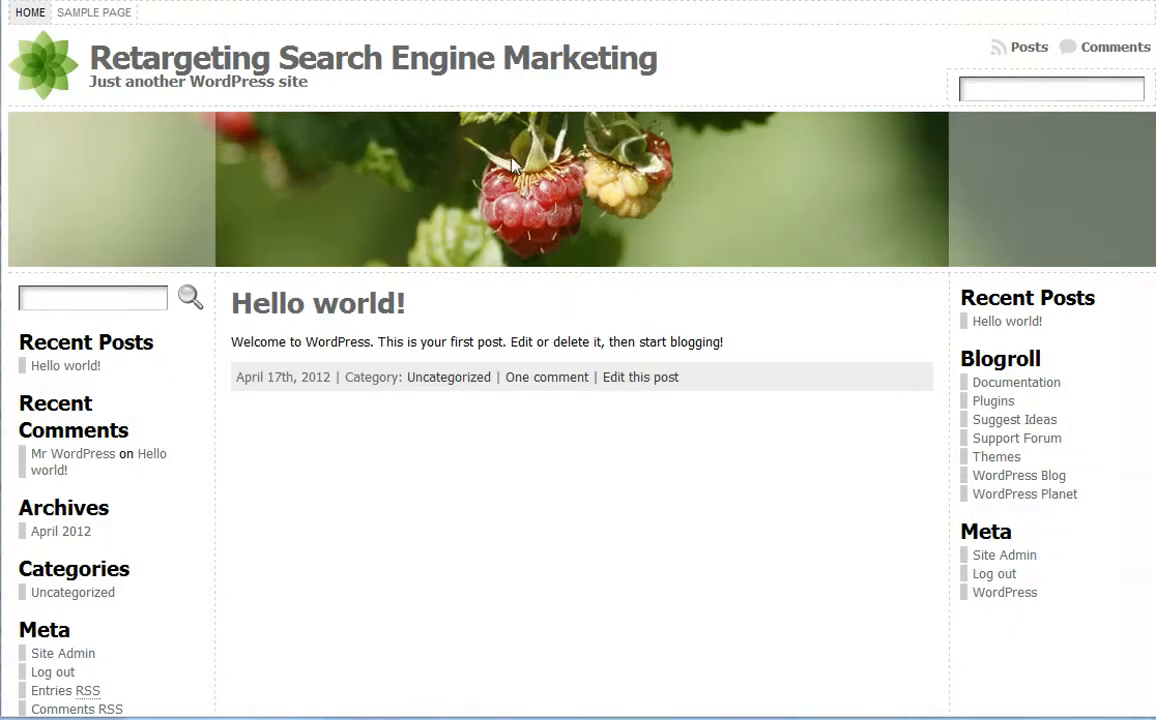
pyautogui.click(479, 0)
pyautogui.click(715, 528)
pyautogui.scroll(-2, 715, 528)
pyautogui.scroll(-6, 715, 533)
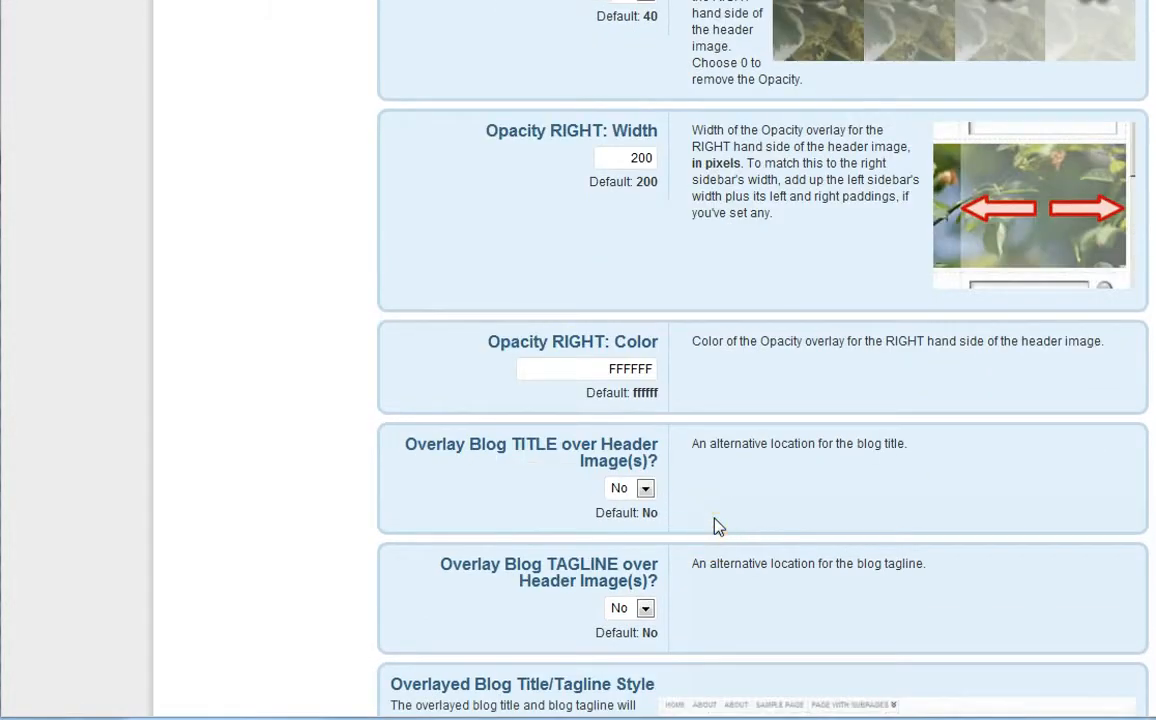
pyautogui.scroll(-1, 712, 588)
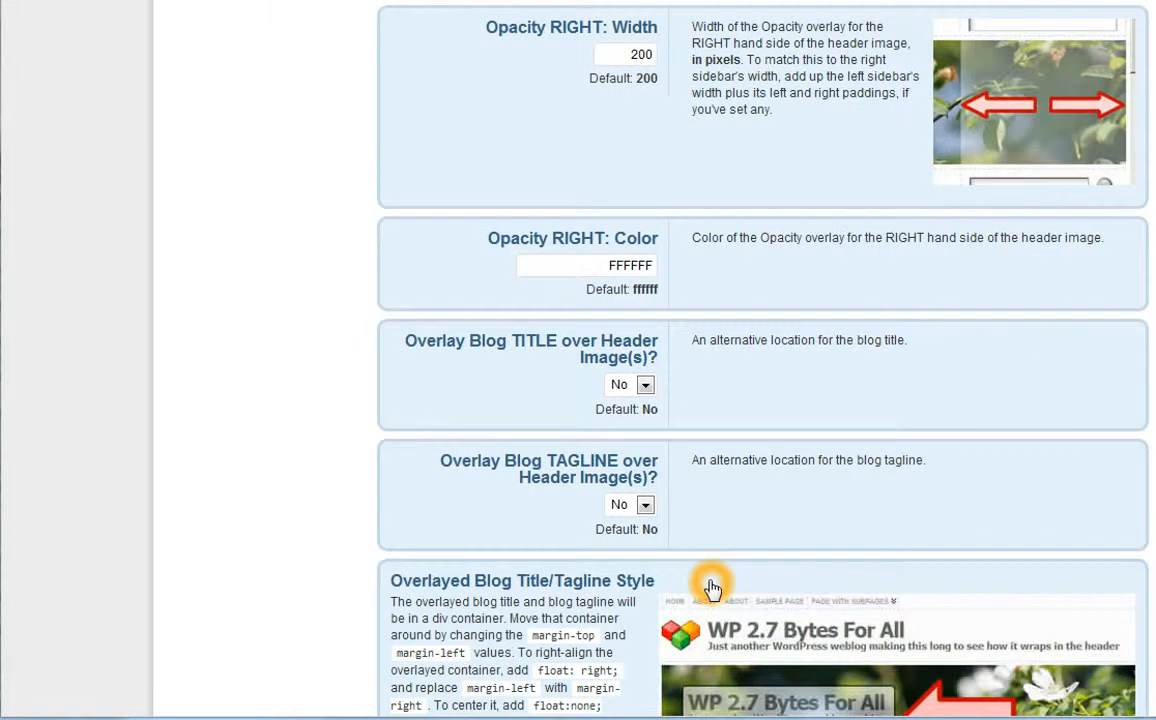
pyautogui.scroll(-3, 715, 583)
# Set the header image height to 0 pixels and save the header image settings
pyautogui.scroll(4, 710, 575)
pyautogui.scroll(12, 710, 578)
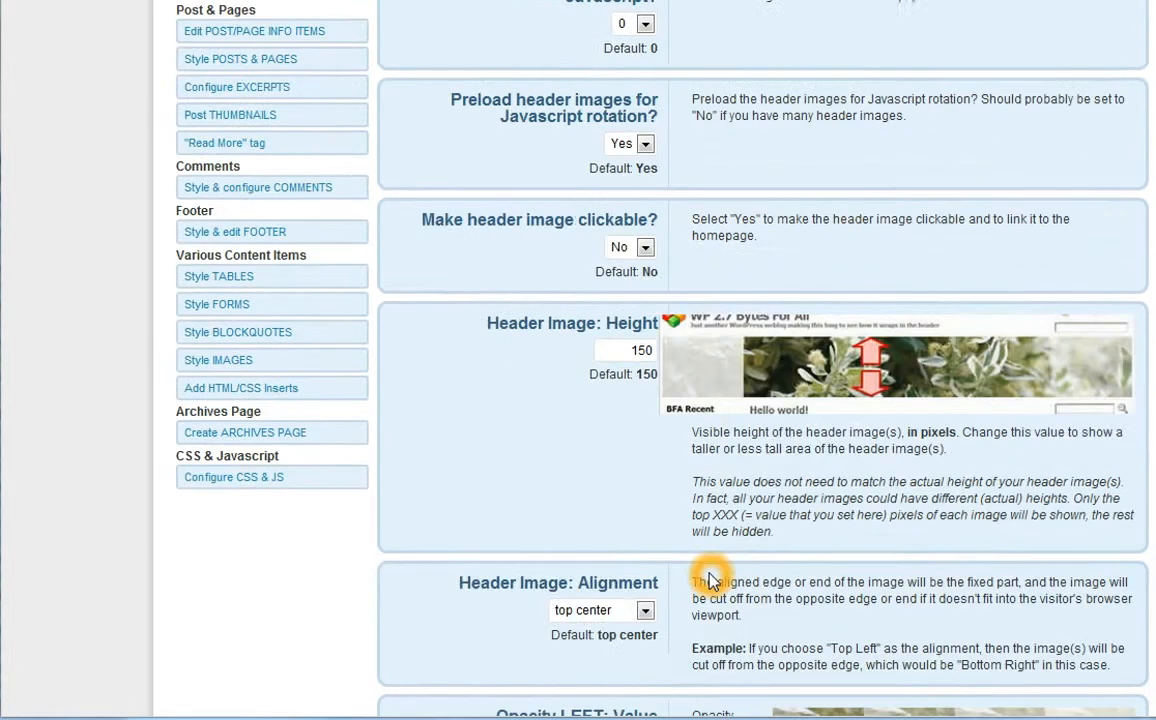
pyautogui.scroll(1, 710, 576)
pyautogui.doubleClick(641, 453)
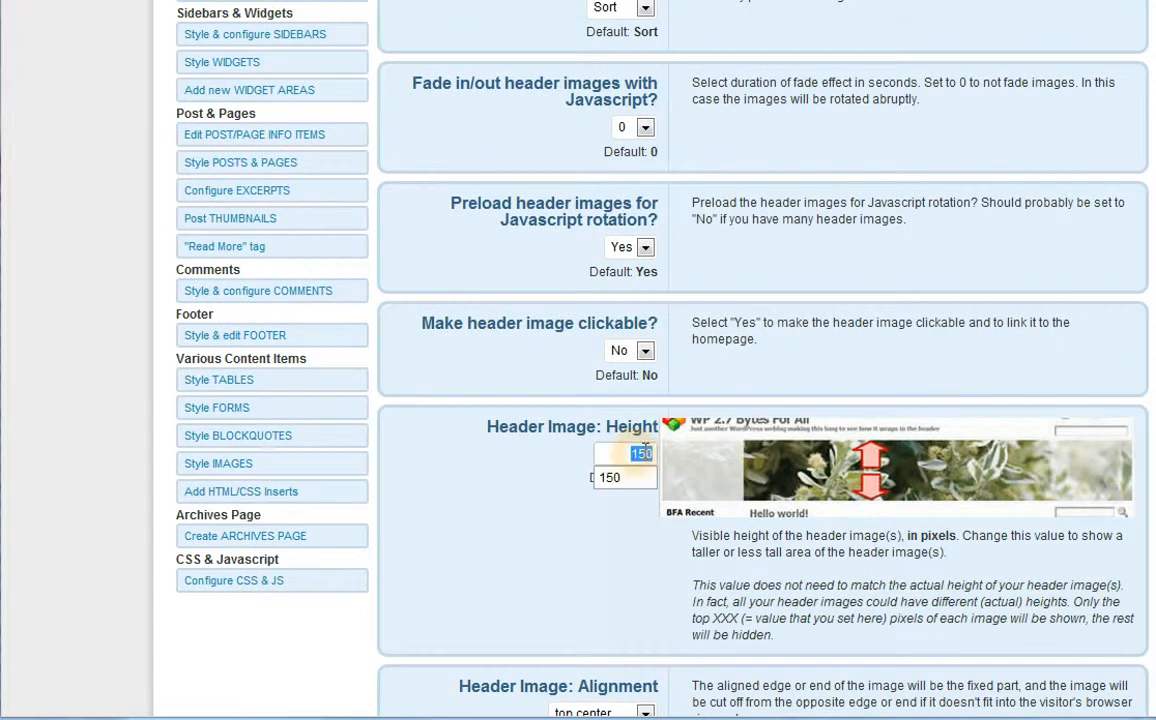
pyautogui.write('0')
pyautogui.click(573, 617)
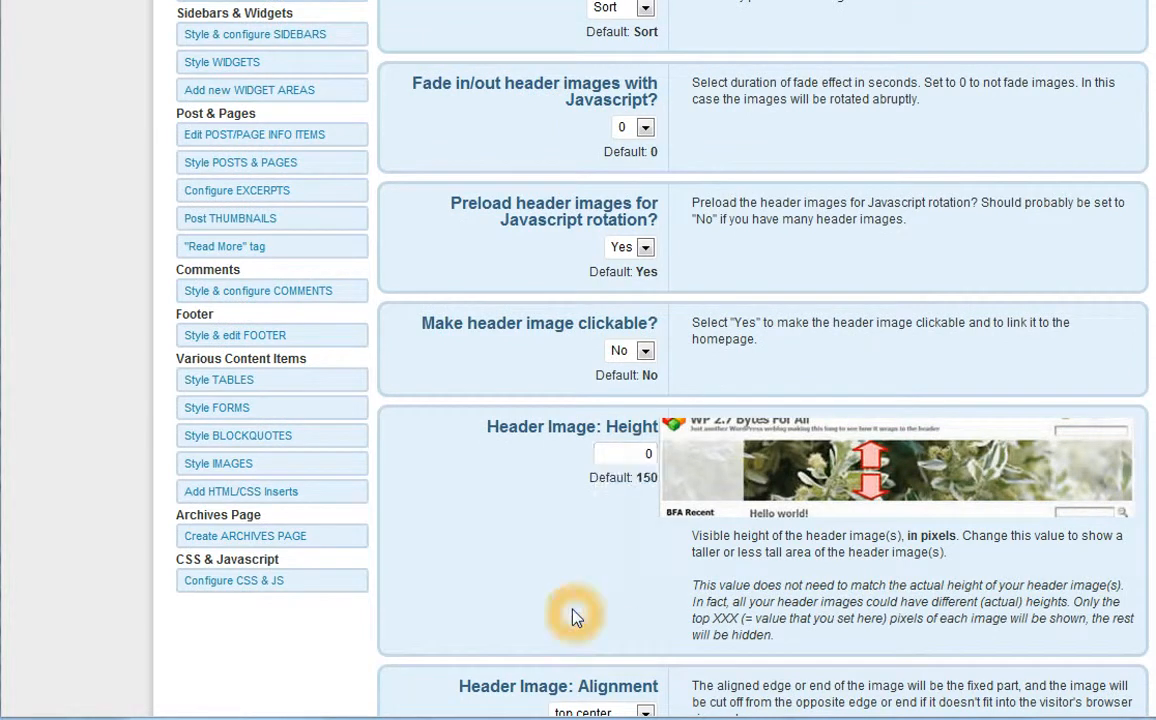
pyautogui.scroll(-12, 573, 617)
pyautogui.scroll(-12, 573, 617)
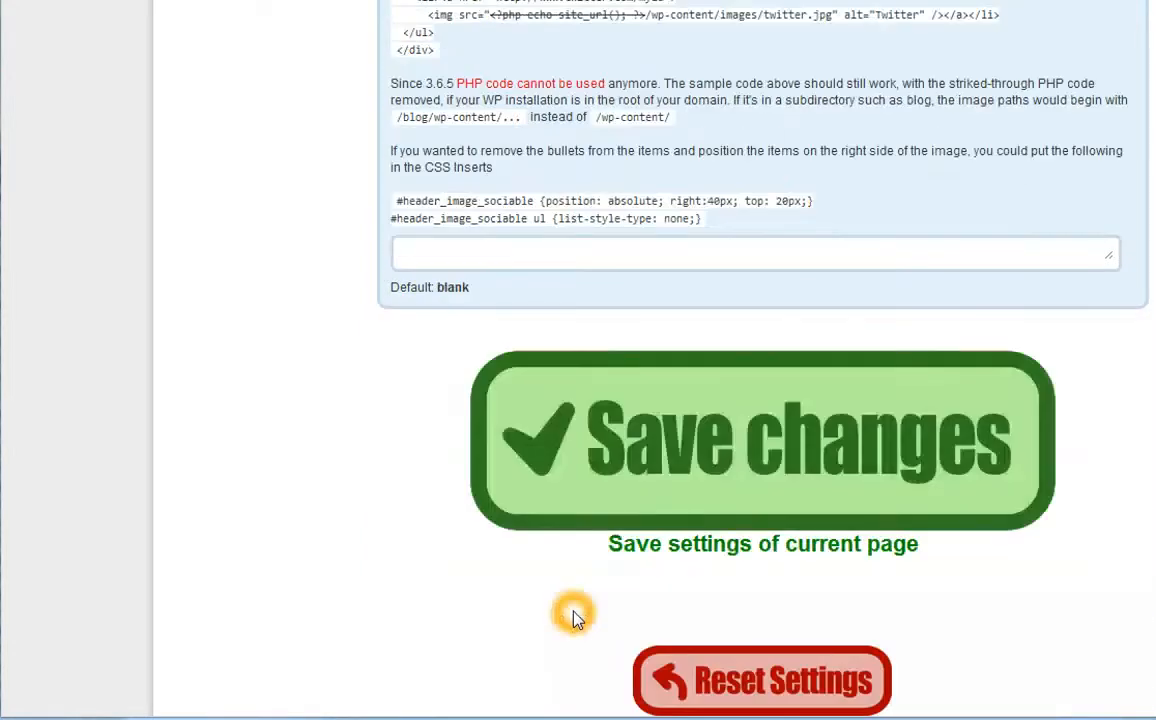
pyautogui.click(673, 449)
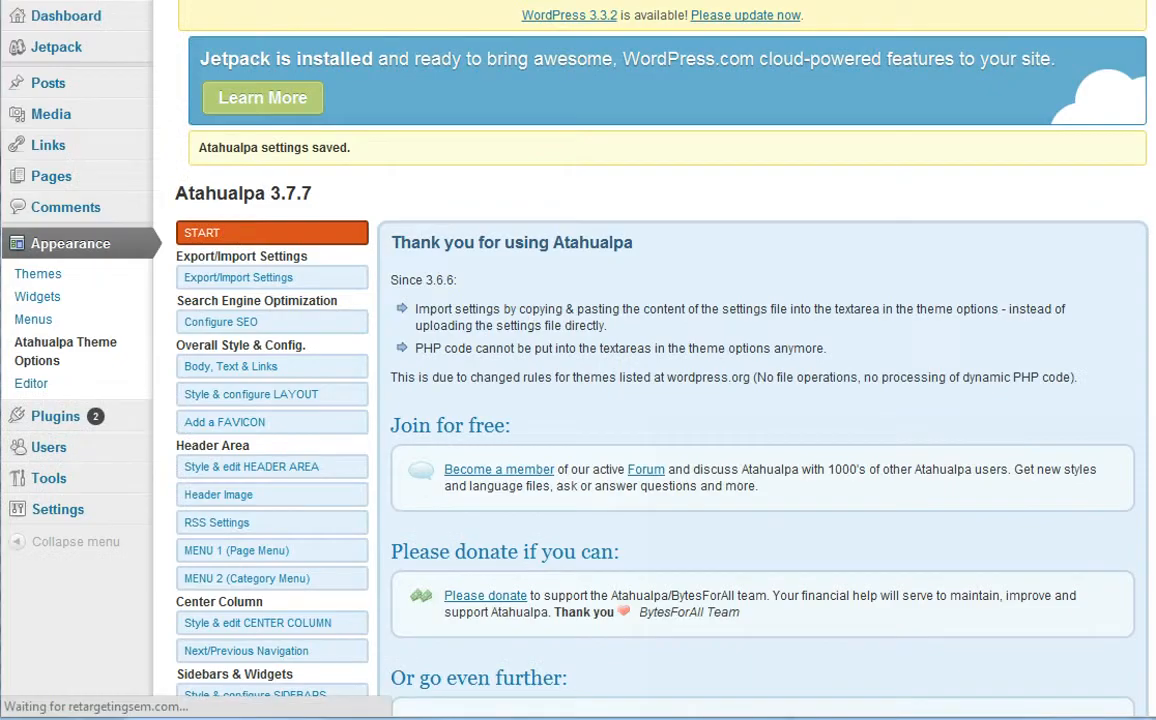
# Reload the retargetingsem.com home page and check its header area
pyautogui.click(434, 637)
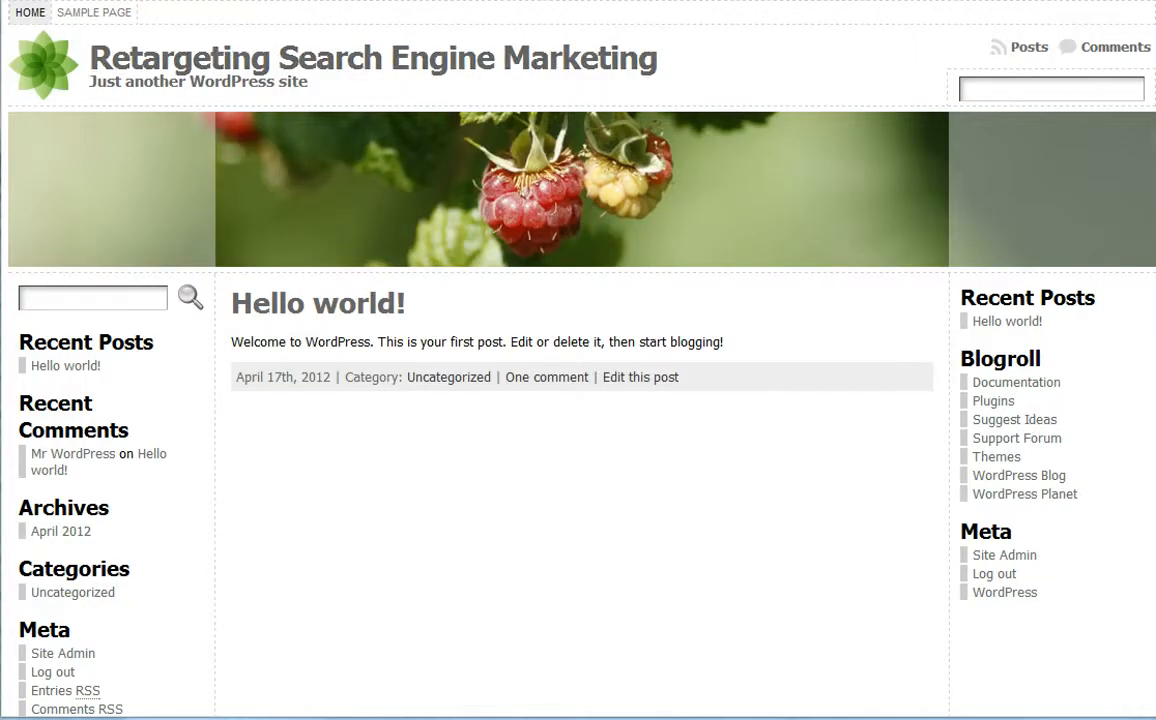
pyautogui.press('F5')
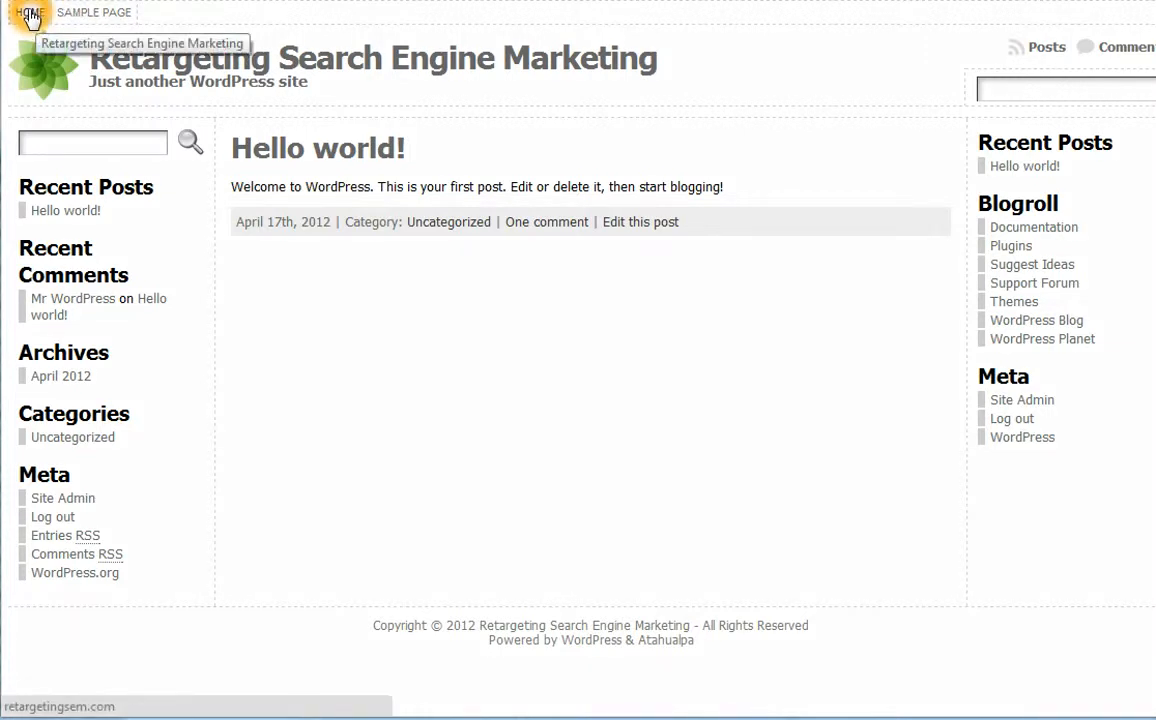
pyautogui.click(259, 266)
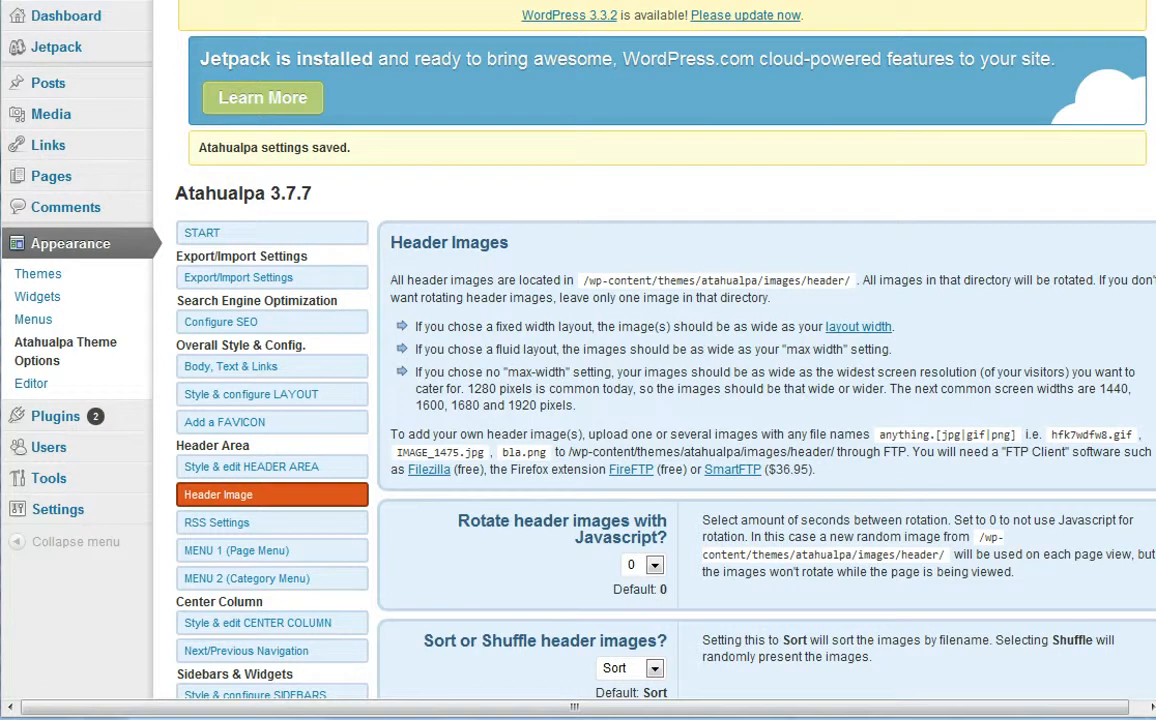
# Start a new post in the retargetingsem.com admin and title it "Hello SEM World"
pyautogui.click(38, 88)
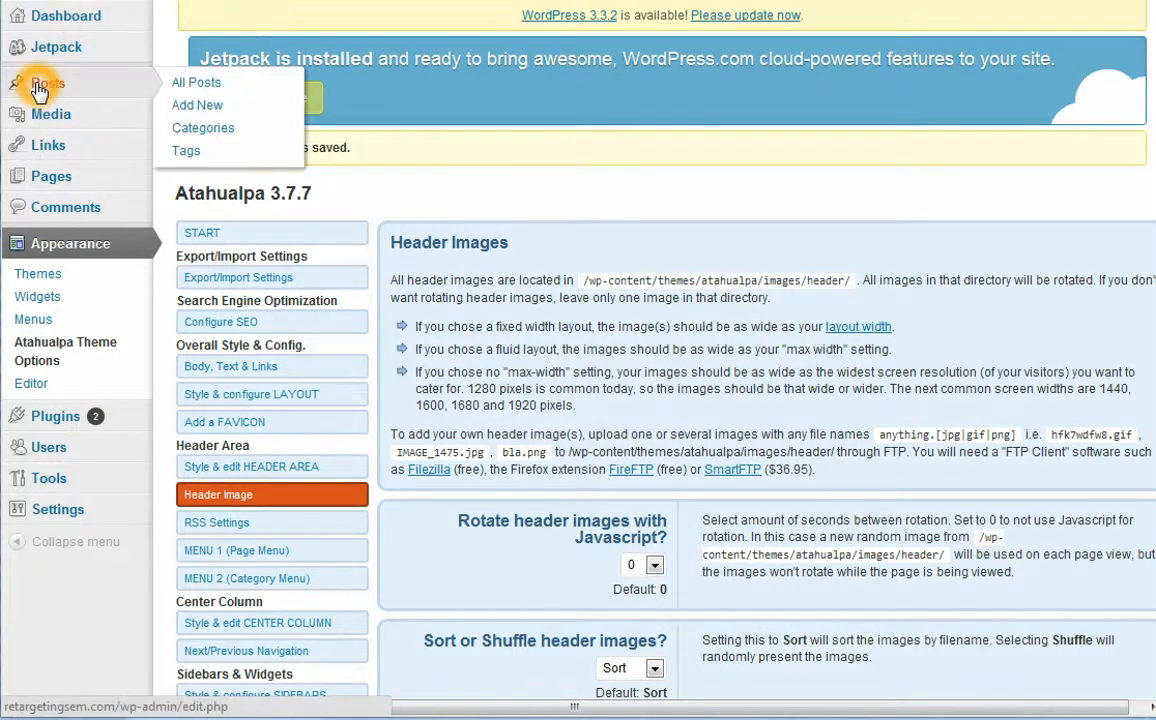
pyautogui.click(196, 108)
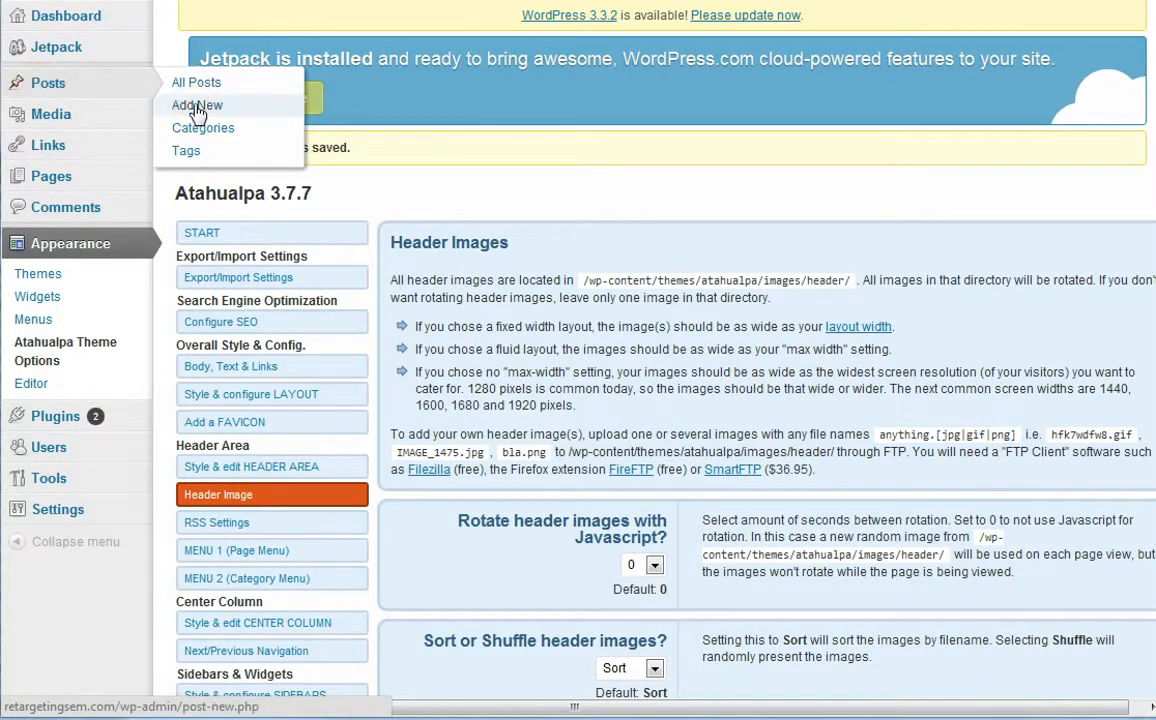
pyautogui.click(197, 108)
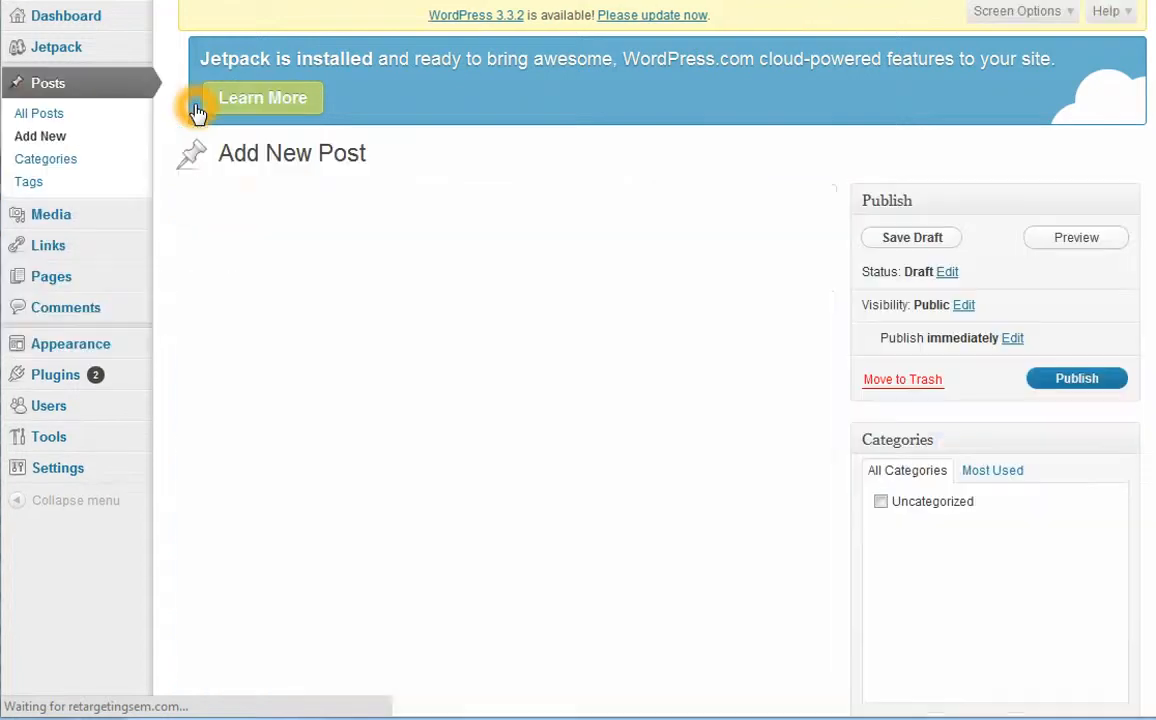
pyautogui.write('He')
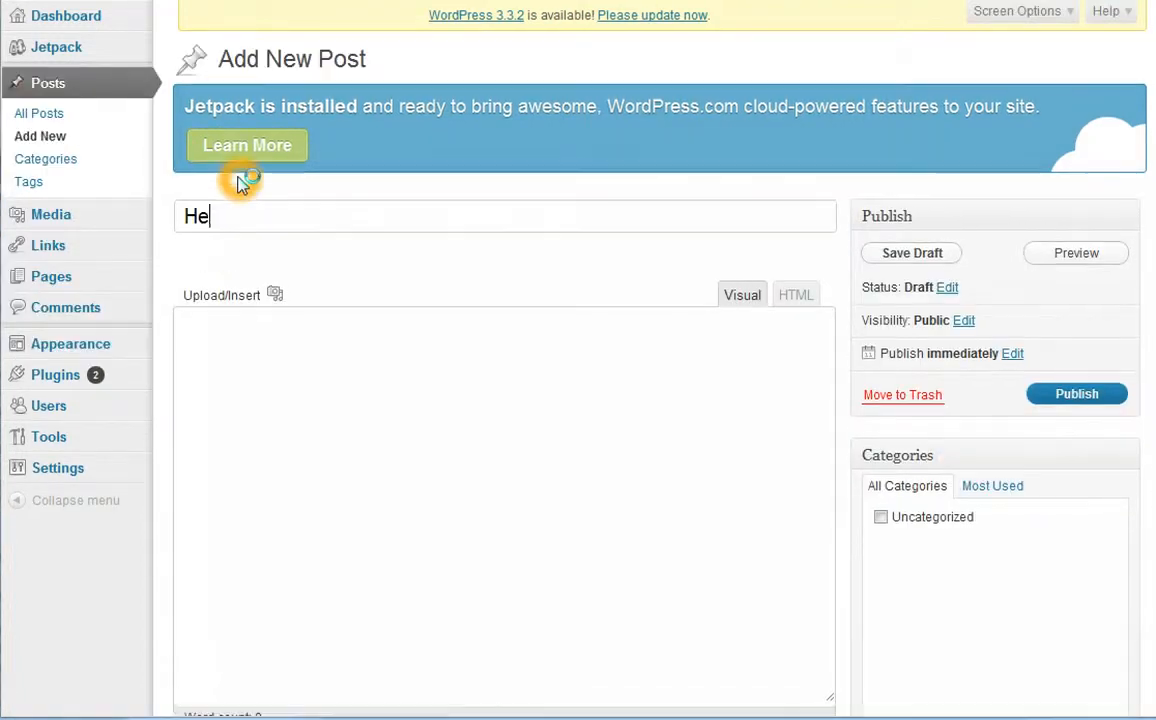
pyautogui.write('llo SEM World')
# Write "This is my post." in the post body, followed by a numbered list with "point 1" and "point 2"
pyautogui.click(304, 436)
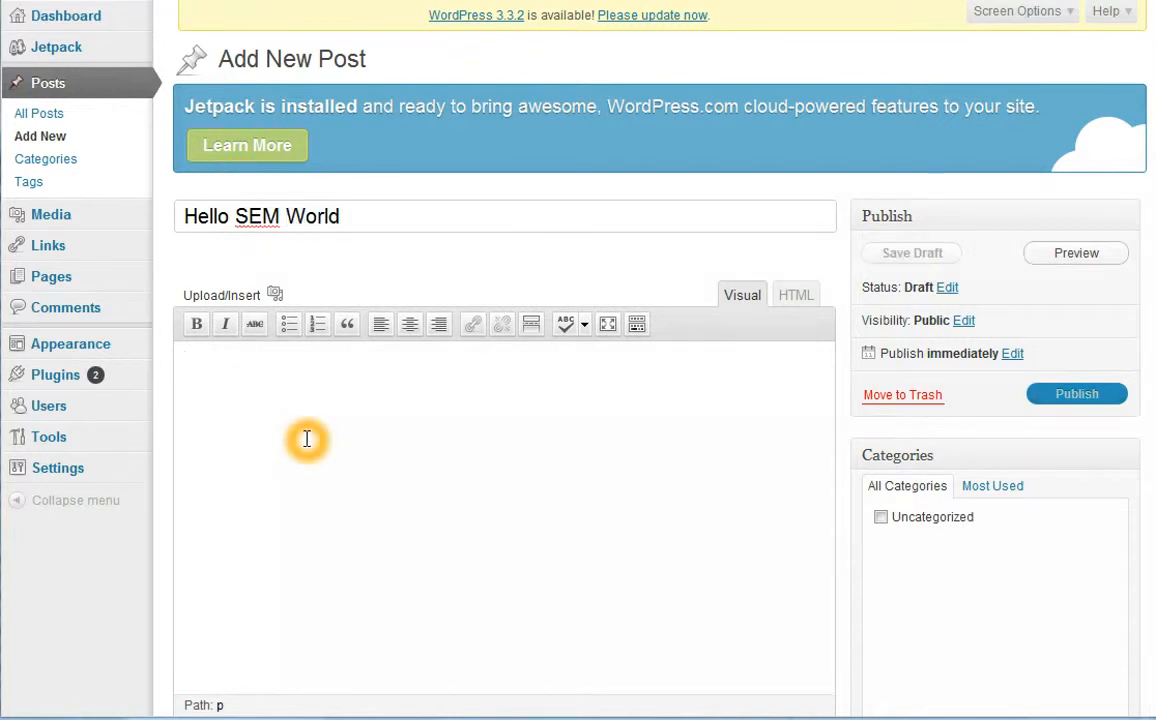
pyautogui.write('This is')
pyautogui.write('my post.')
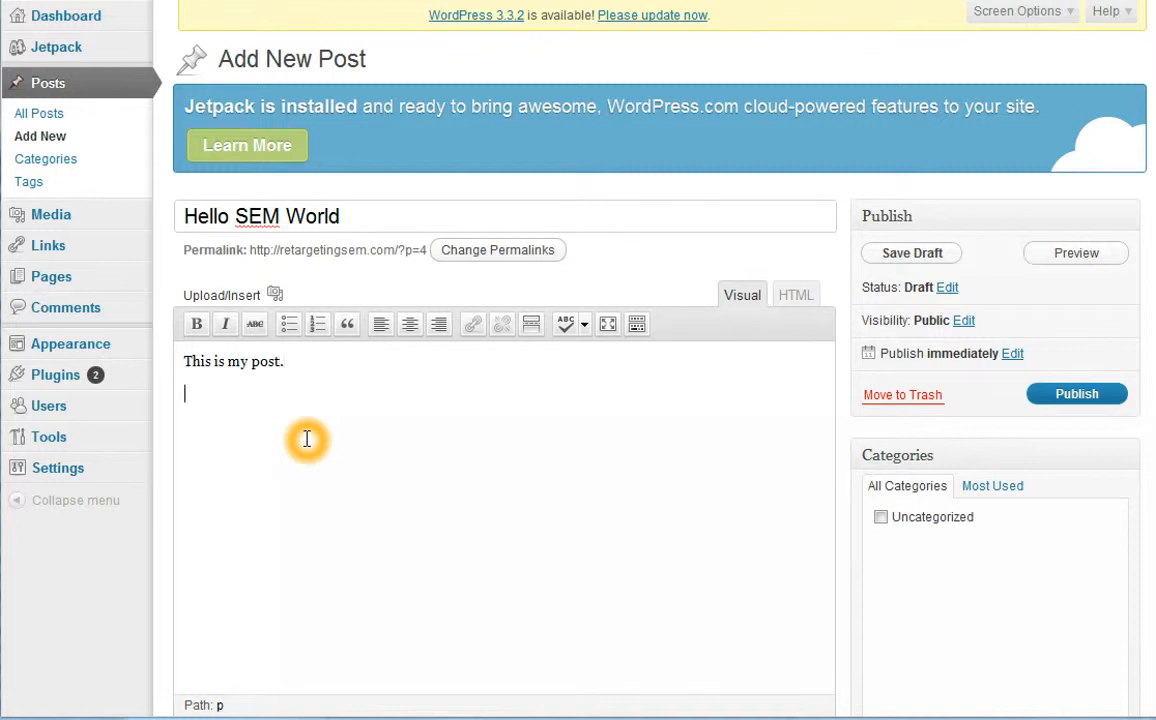
pyautogui.click(322, 327)
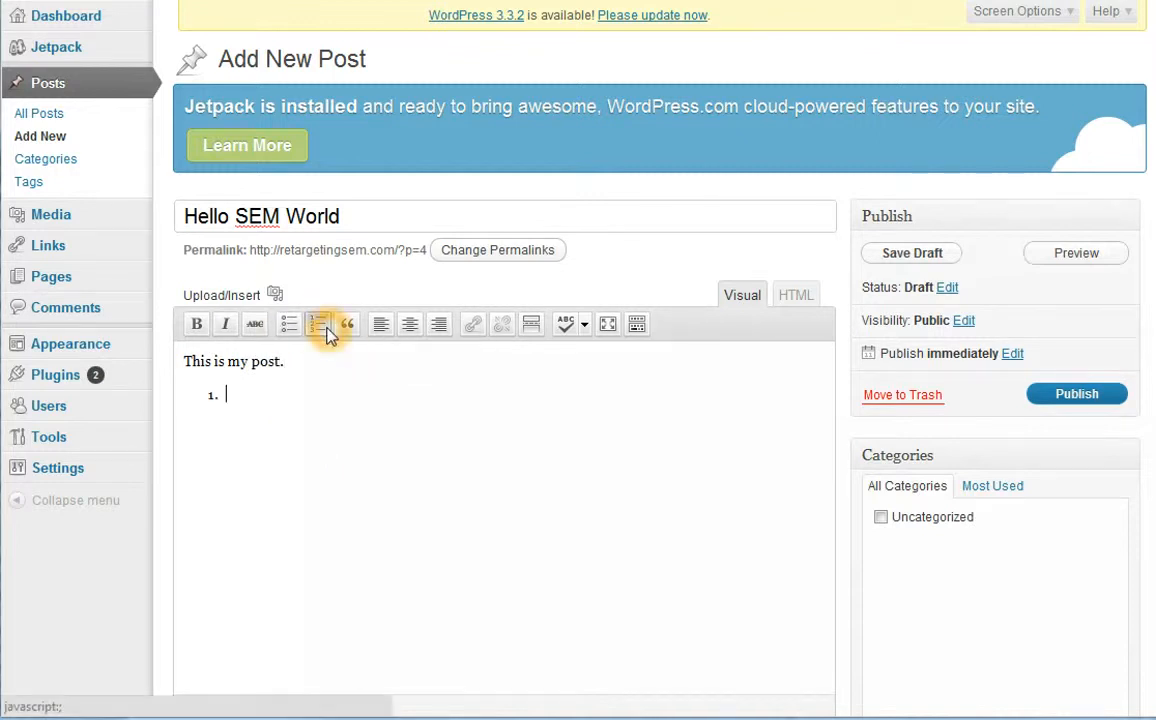
pyautogui.write('point 1')
pyautogui.press('Return')
pyautogui.write('point 2')
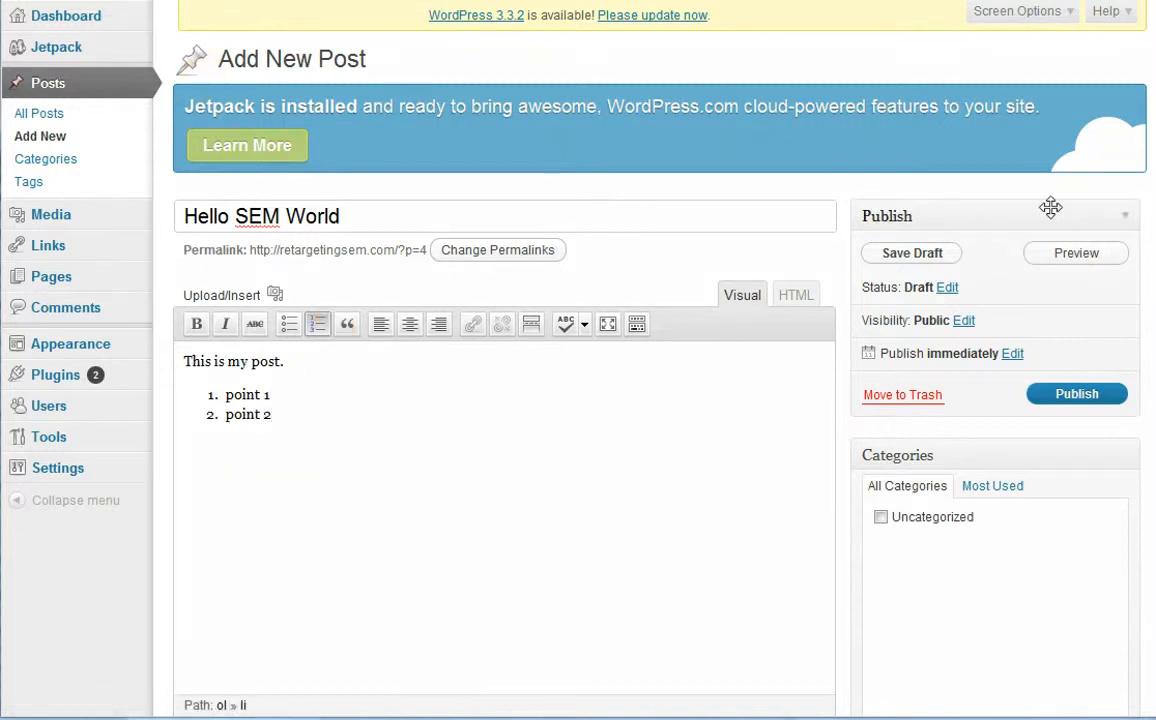
# Publish the post and reload the retargetingsem.com home page to view it
pyautogui.click(1086, 396)
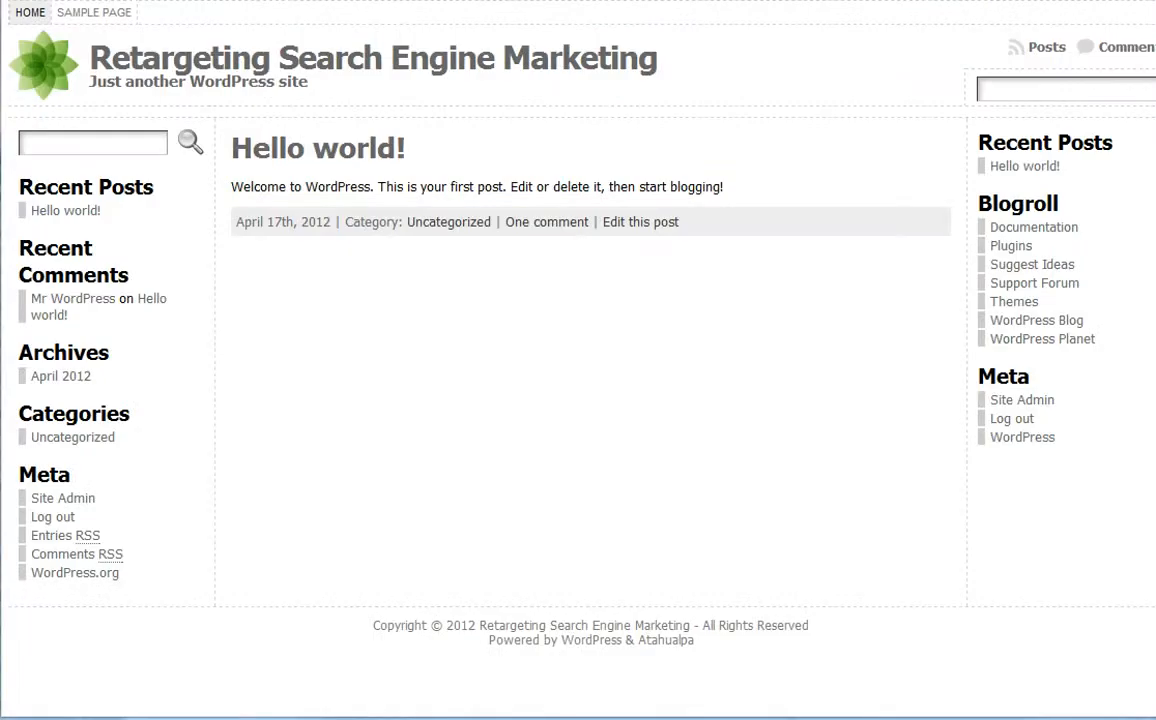
pyautogui.press('F5')
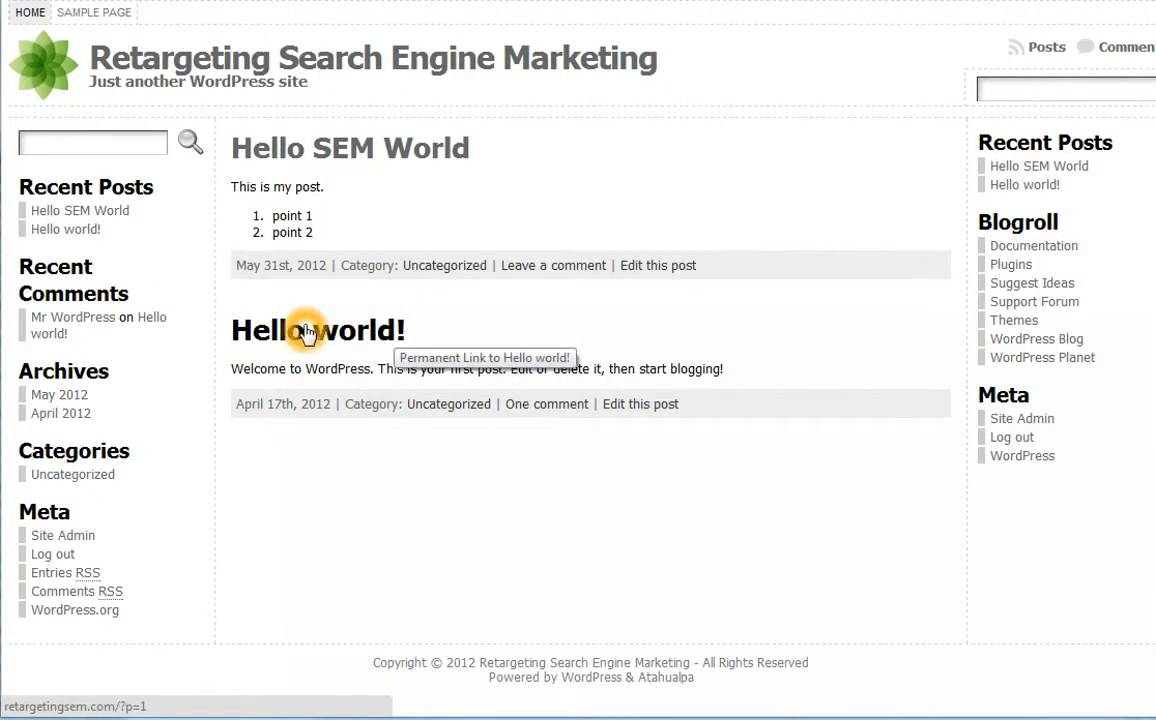
pyautogui.click(411, 215)
pyautogui.click(313, 153)
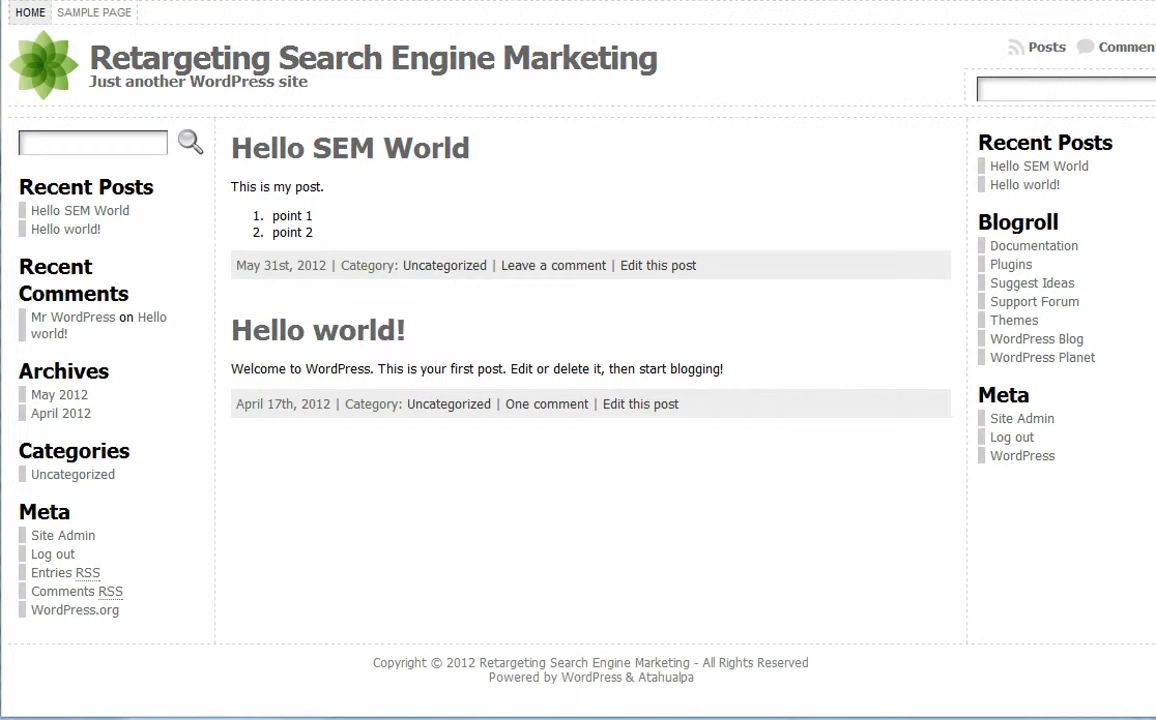
# Move the default "Hello world!" post to the trash and reload the retargetingsem.com home page
pyautogui.click(289, 328)
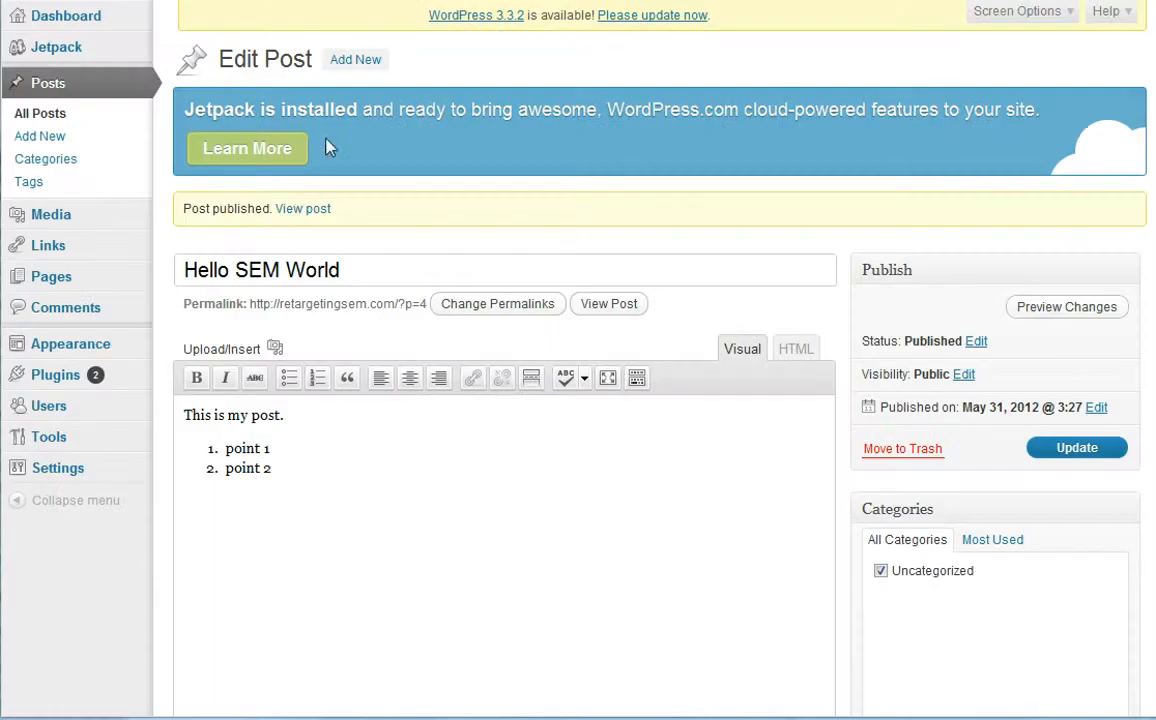
pyautogui.click(40, 117)
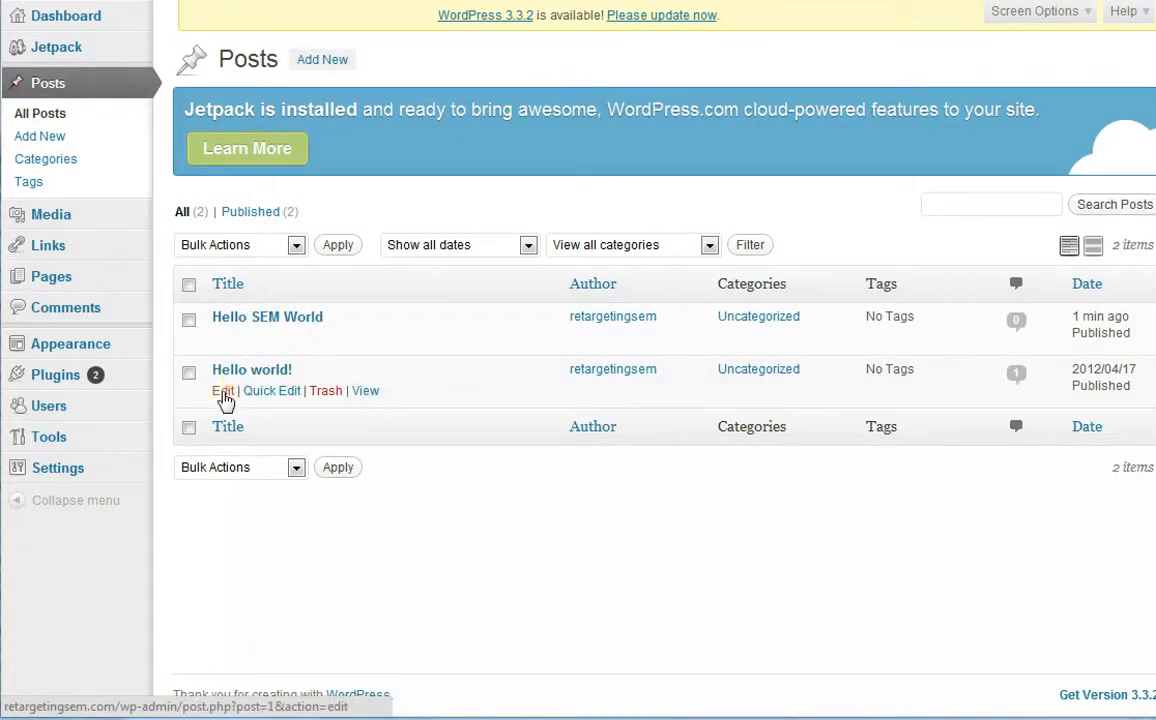
pyautogui.click(314, 392)
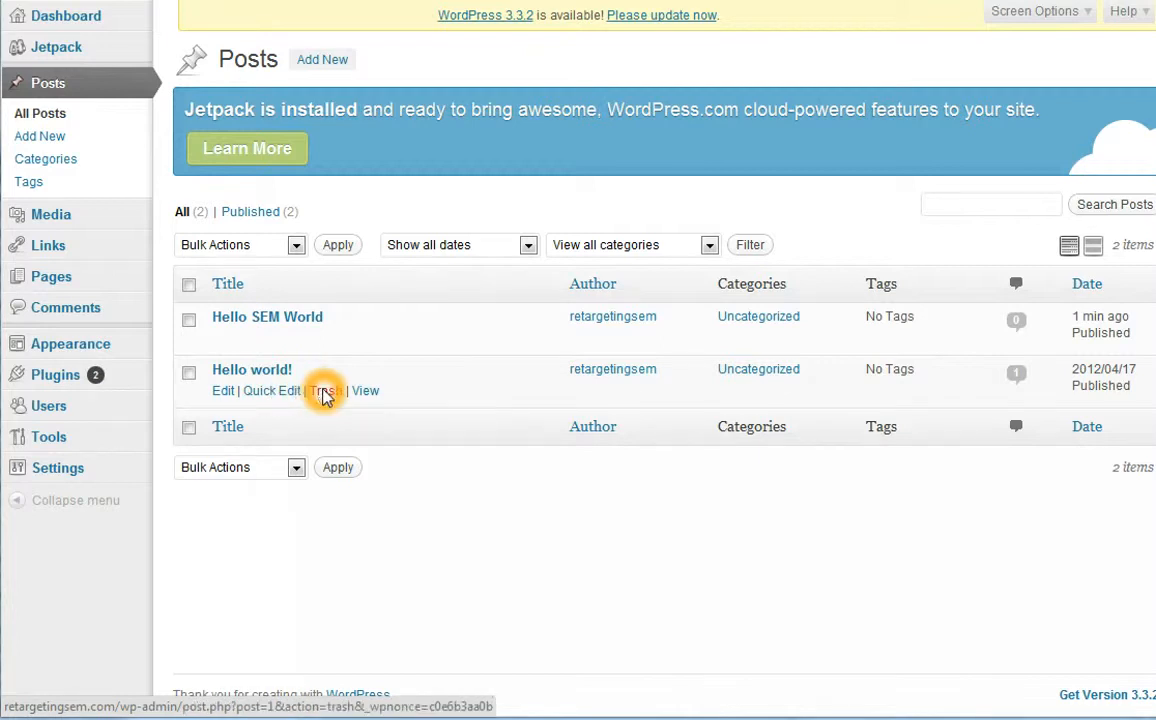
pyautogui.click(325, 392)
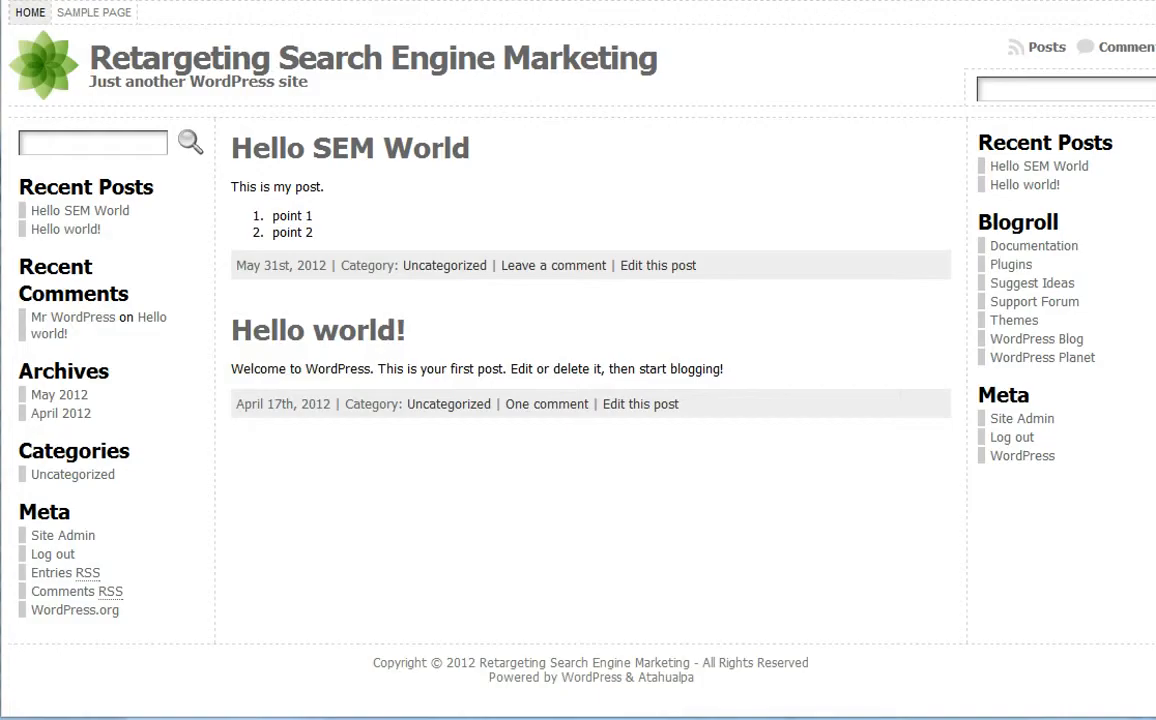
pyautogui.press('F5')
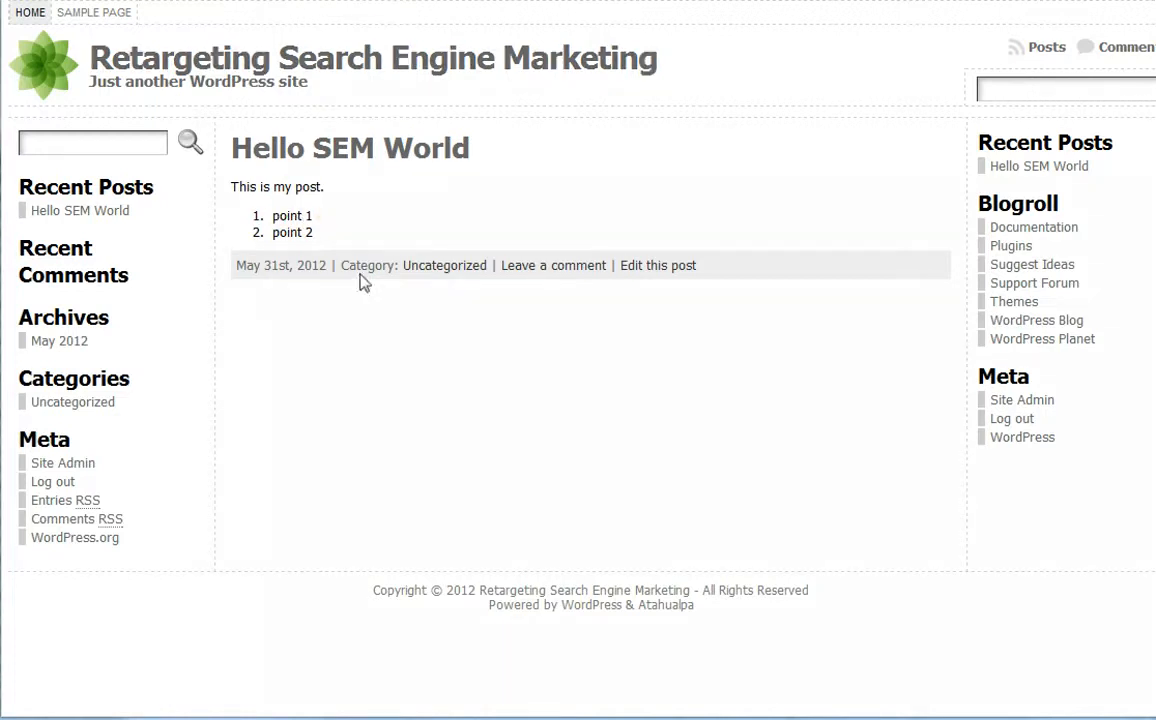
pyautogui.click(440, 275)
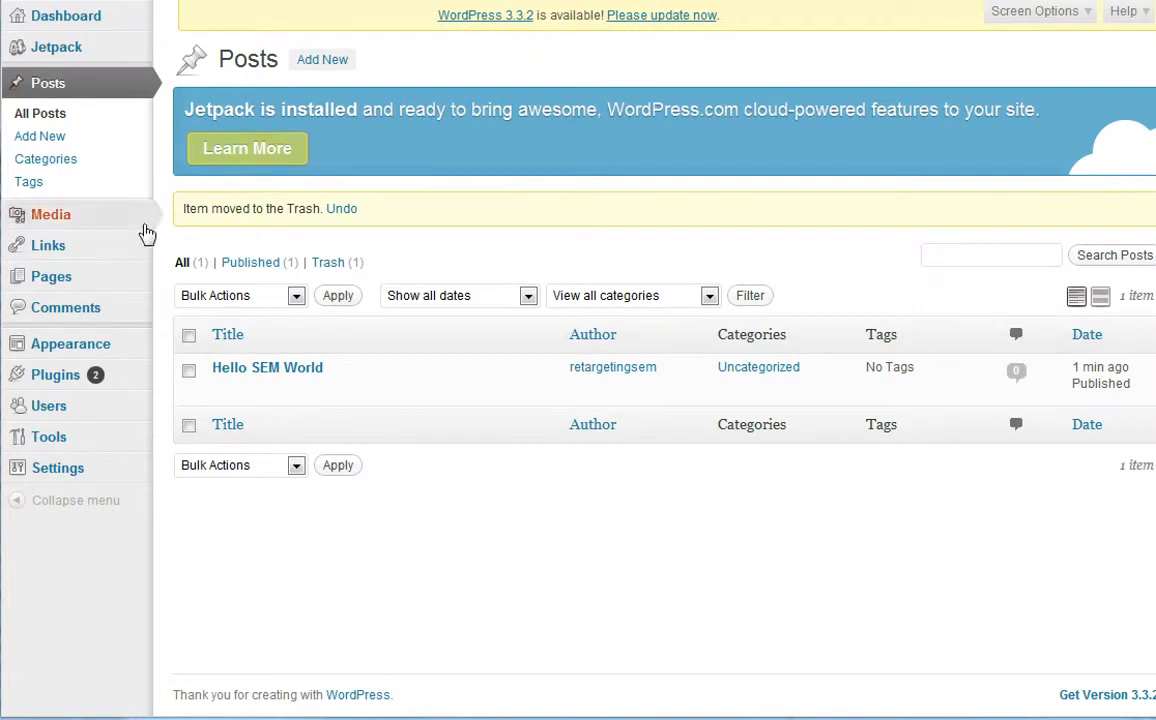
# Start a new page in the retargetingsem.com admin and title it "All about us"
pyautogui.moveTo(57, 297)
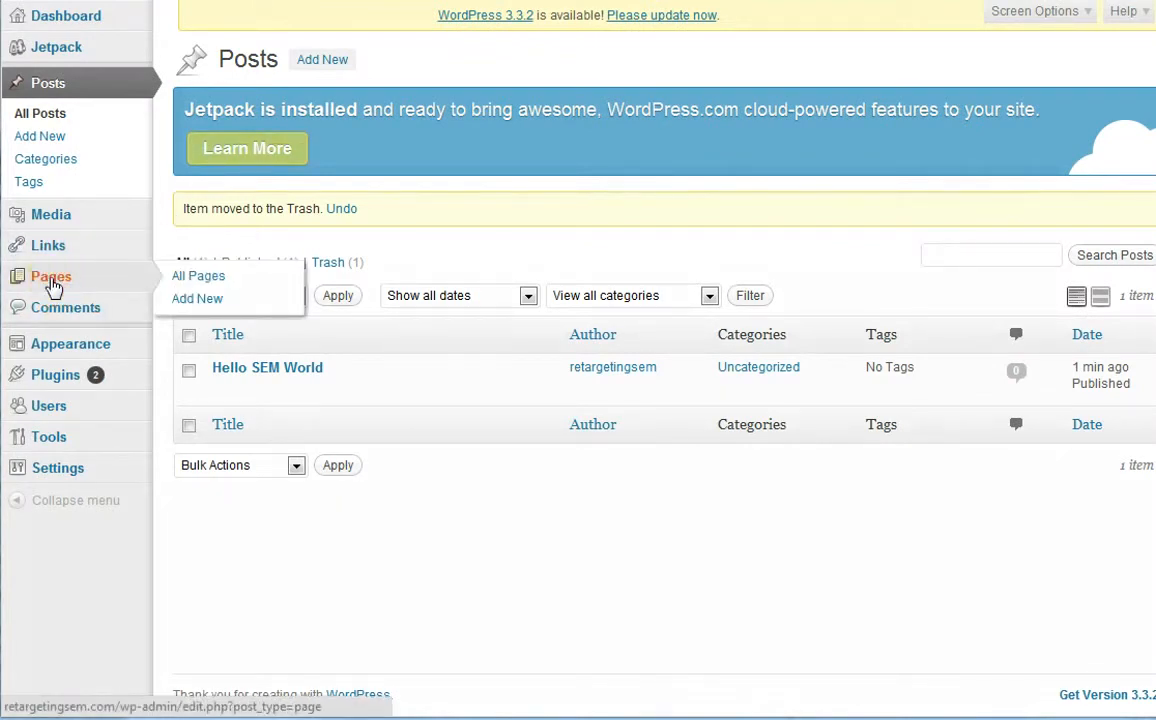
pyautogui.click(197, 300)
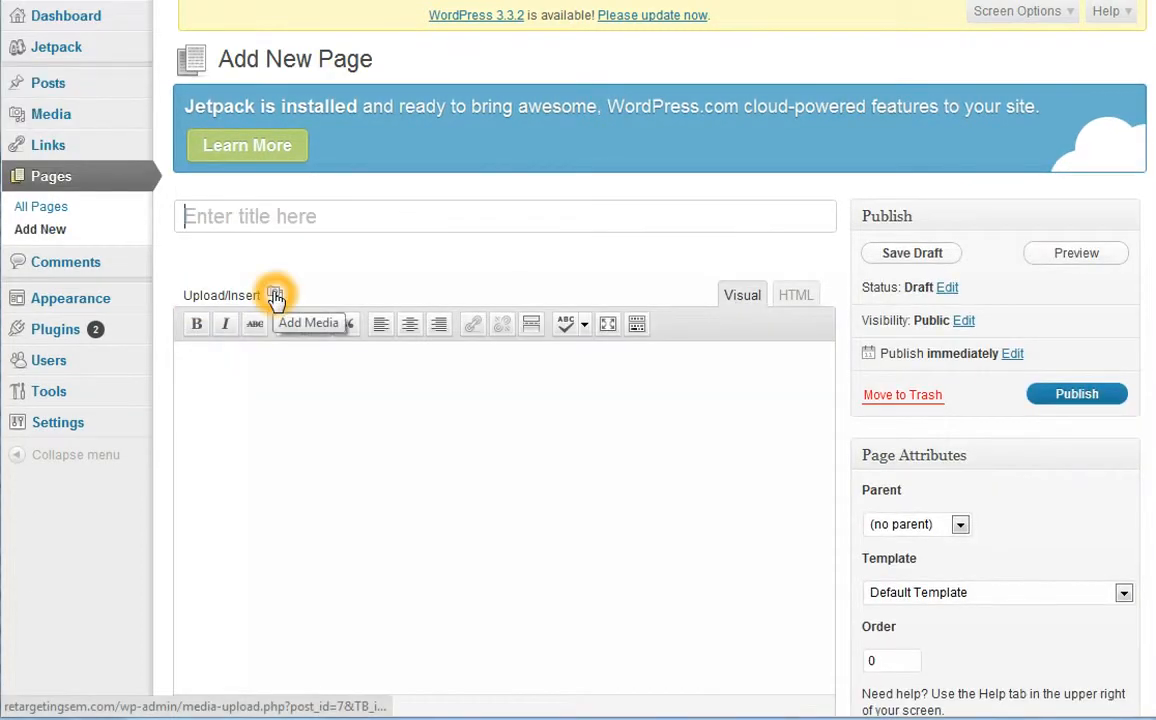
pyautogui.write('A')
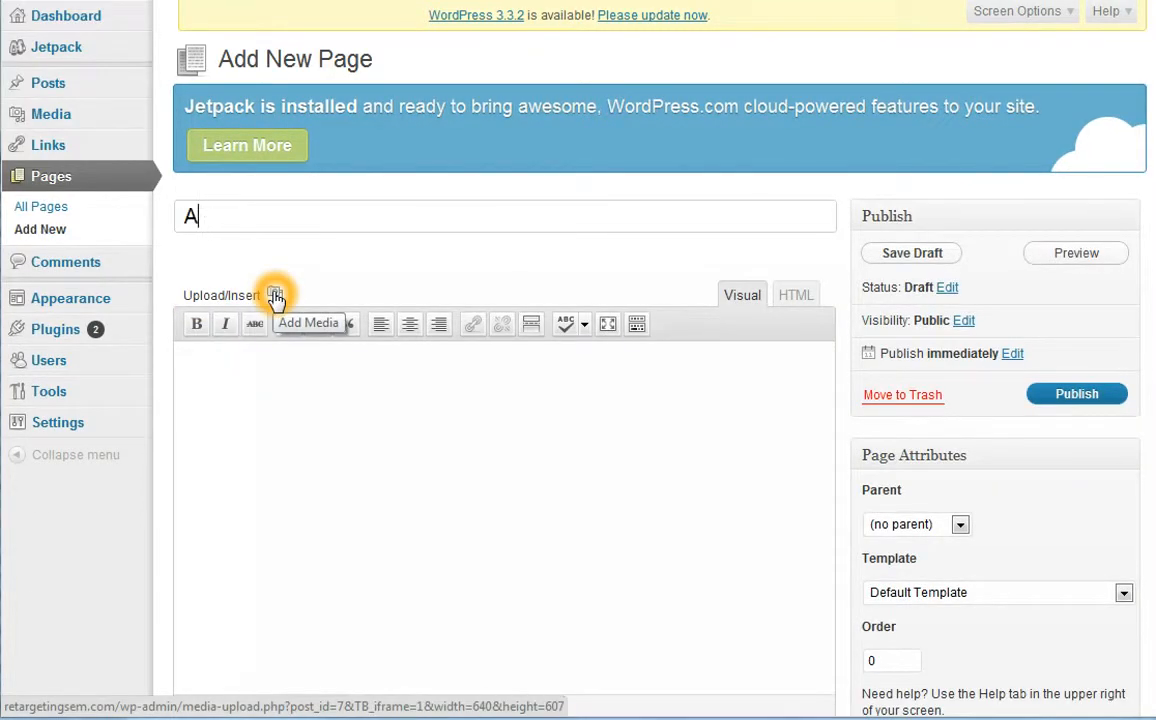
pyautogui.write('ll about us')
# Write "We are here to help you understand something:" in the page body, followed by a bulleted item "This is a bullet"
pyautogui.click(480, 361)
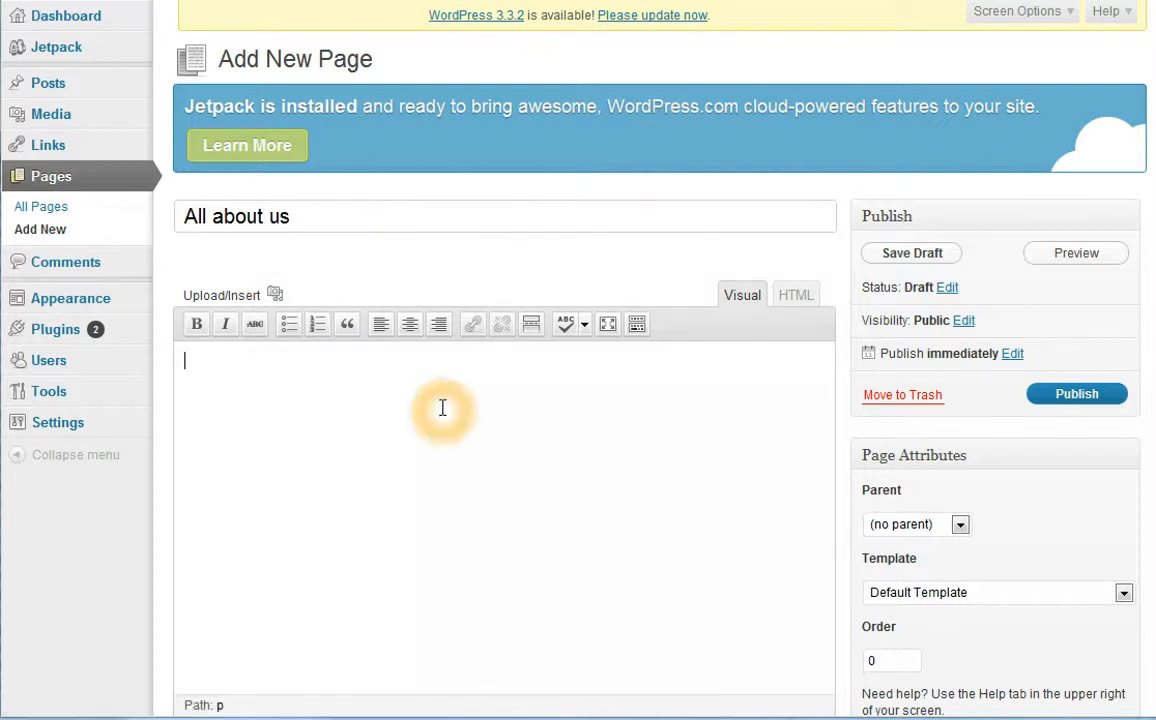
pyautogui.write('We are here to help you under')
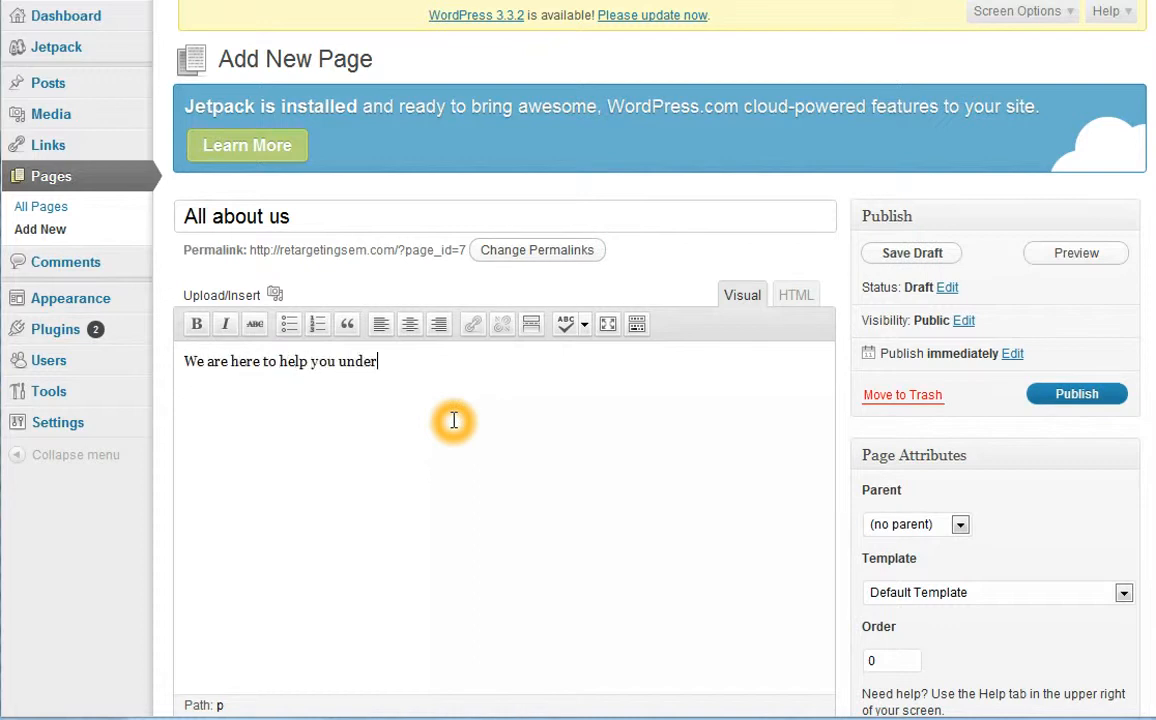
pyautogui.write('stand something:')
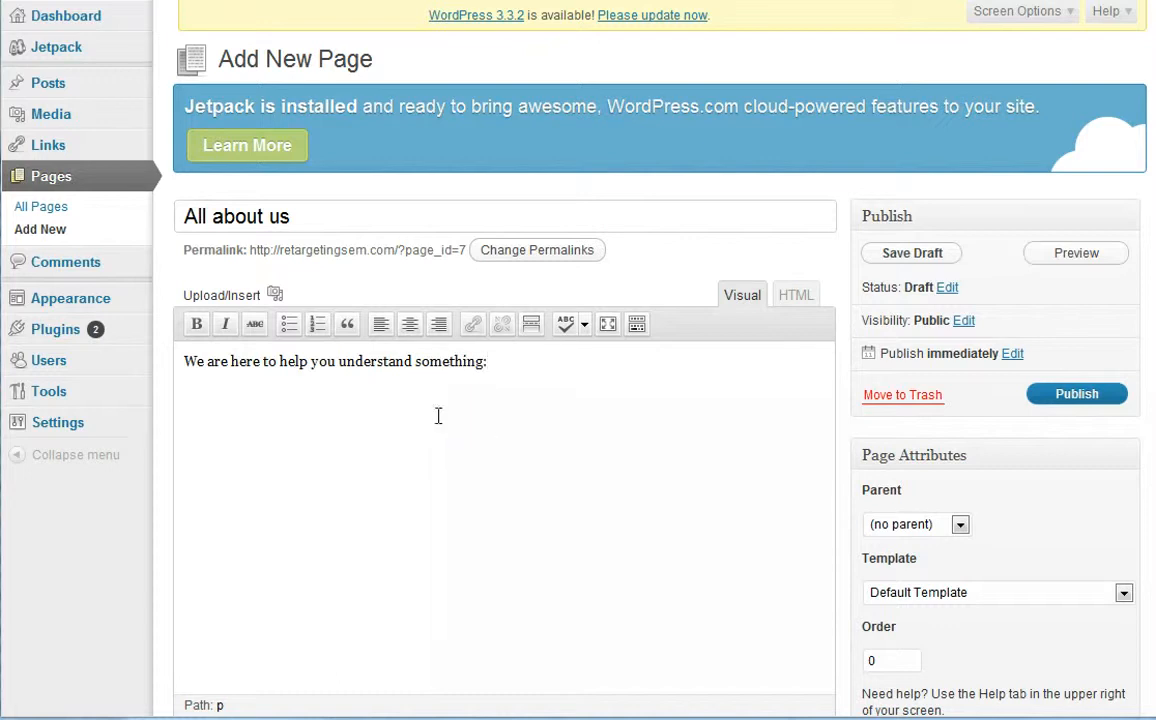
pyautogui.click(289, 324)
pyautogui.write('something: ')
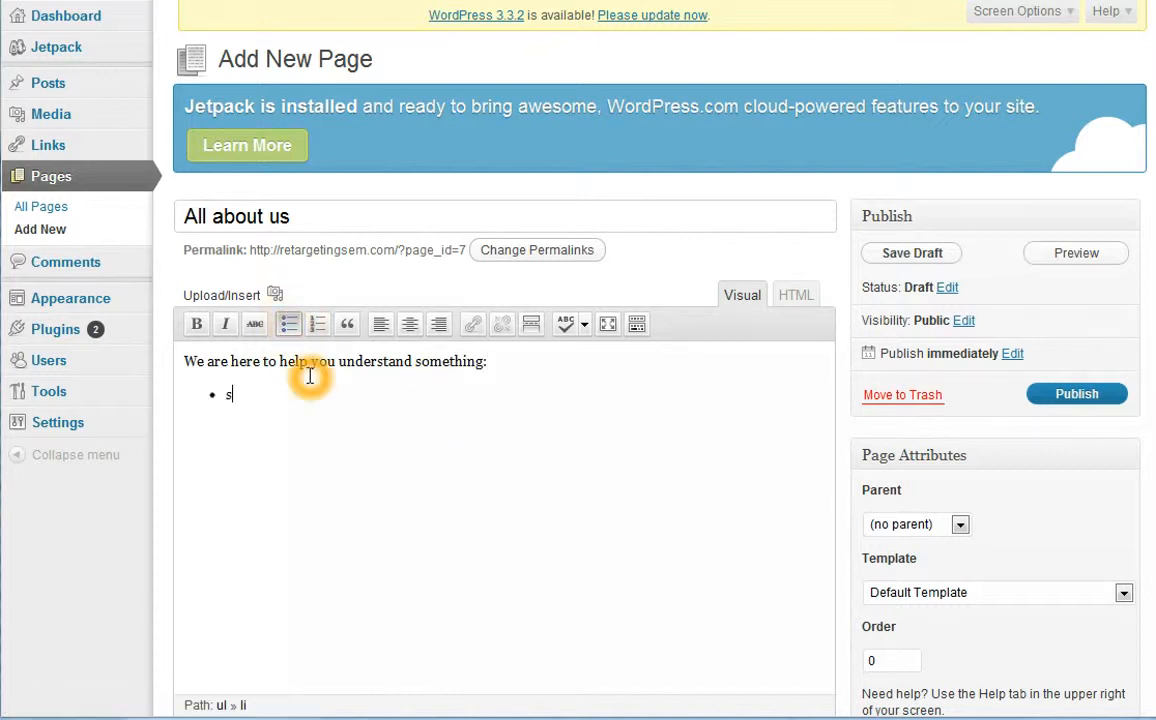
pyautogui.write('This is a bullet')
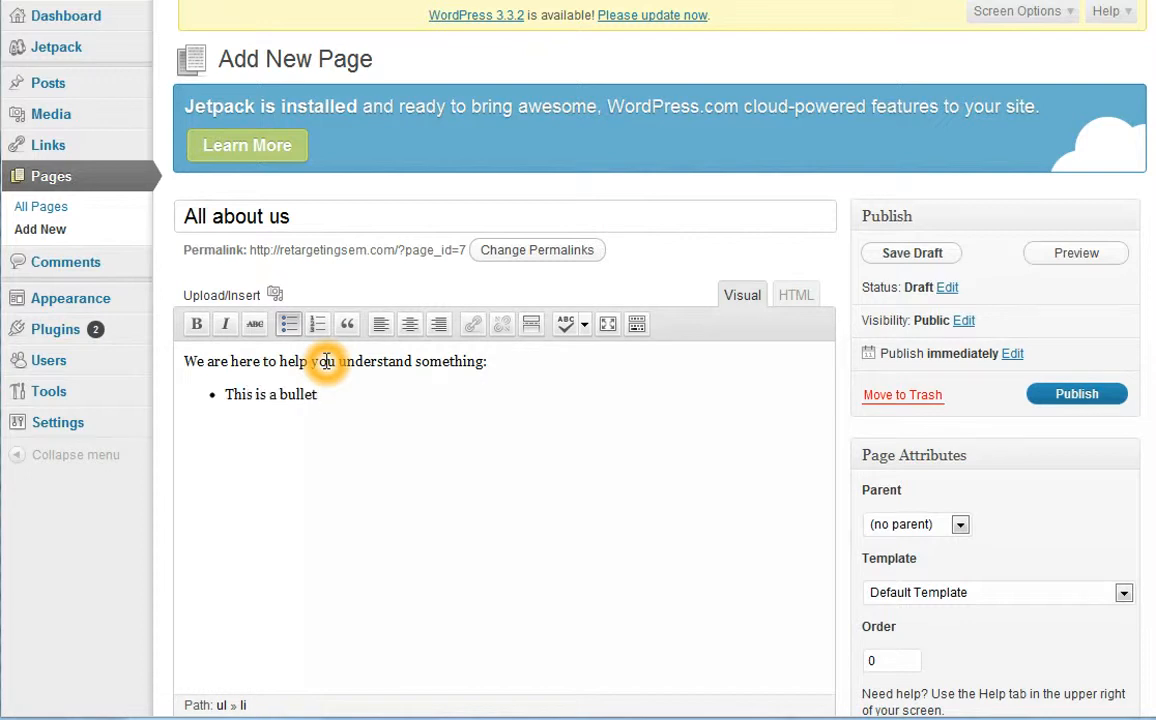
# Make the bulleted text bold and view the page body as HTML
pyautogui.moveTo(317, 395); pyautogui.dragTo(225, 394)
pyautogui.click(196, 324)
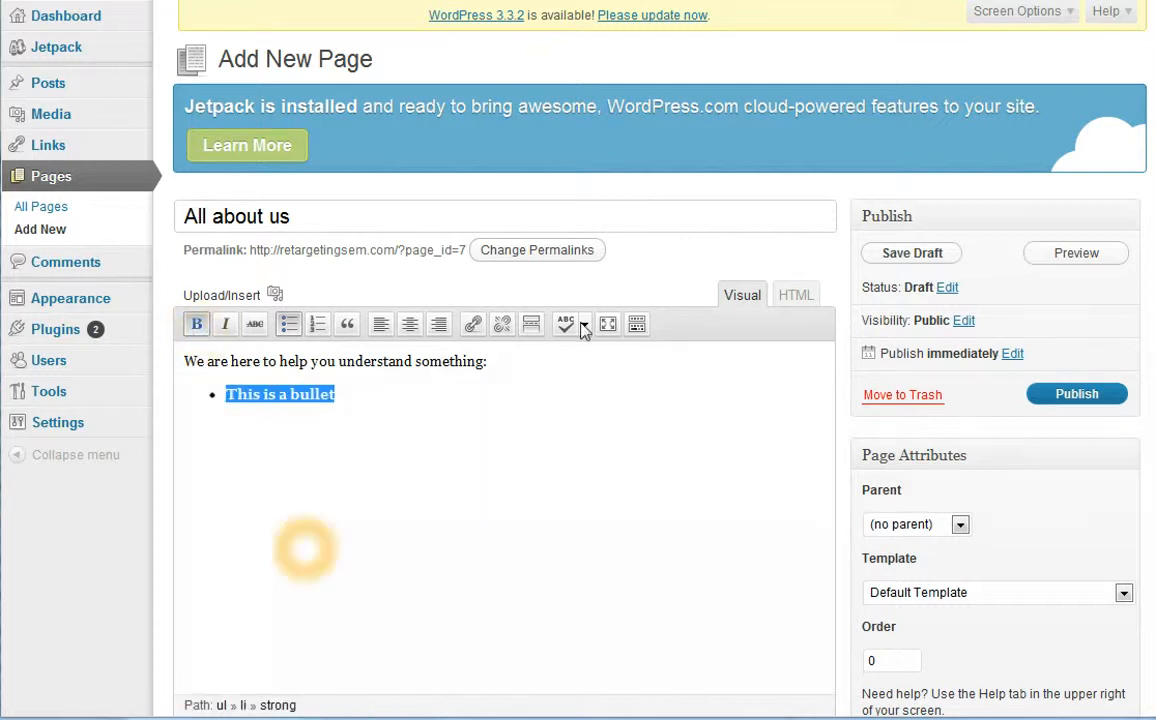
pyautogui.click(796, 297)
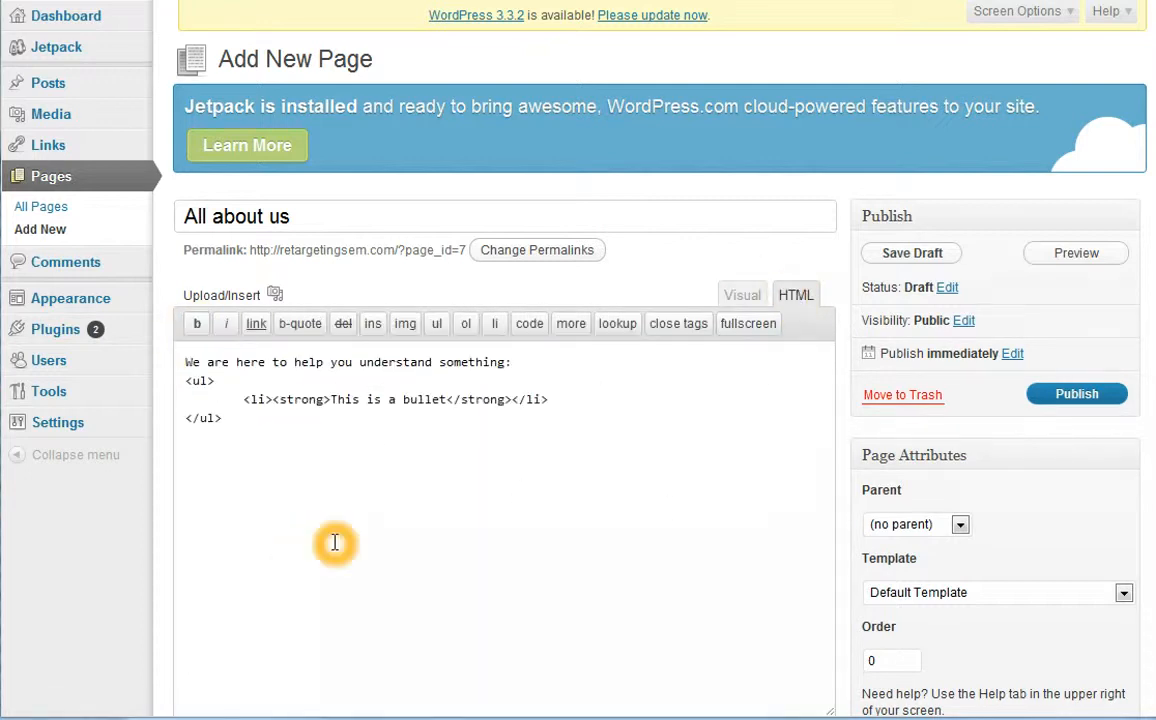
pyautogui.click(333, 532)
pyautogui.click(426, 401)
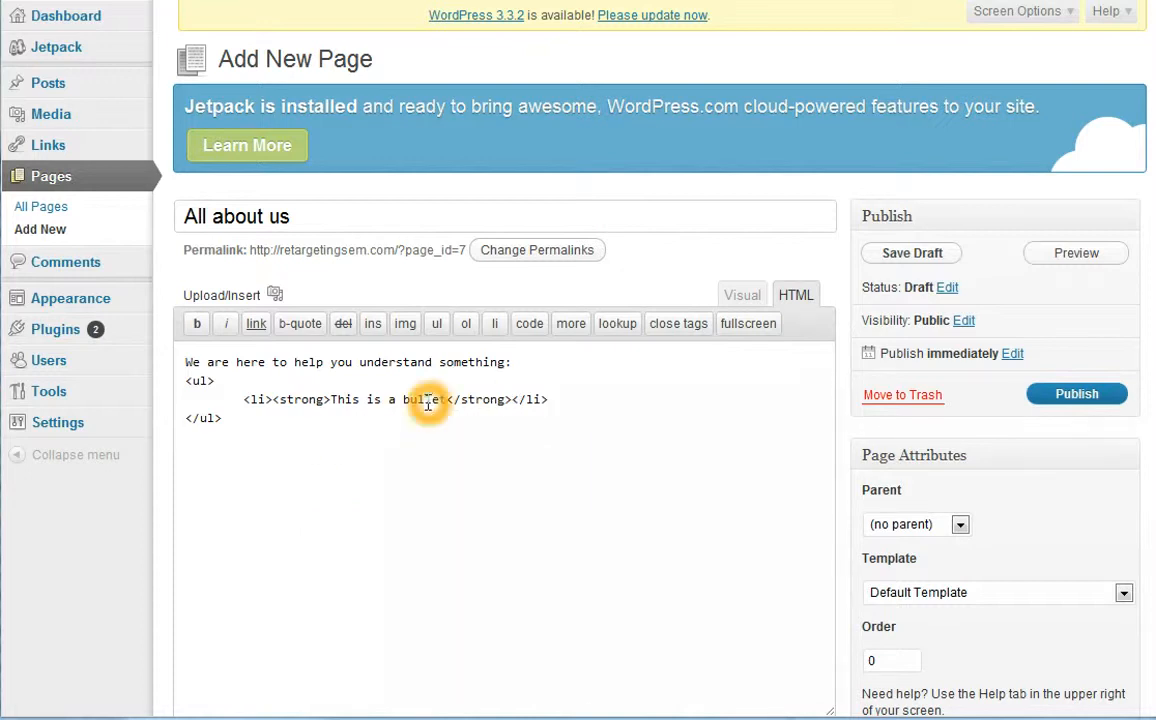
# Publish the "All about us" page and check the page navigation on the retargetingsem.com home page
pyautogui.click(1050, 399)
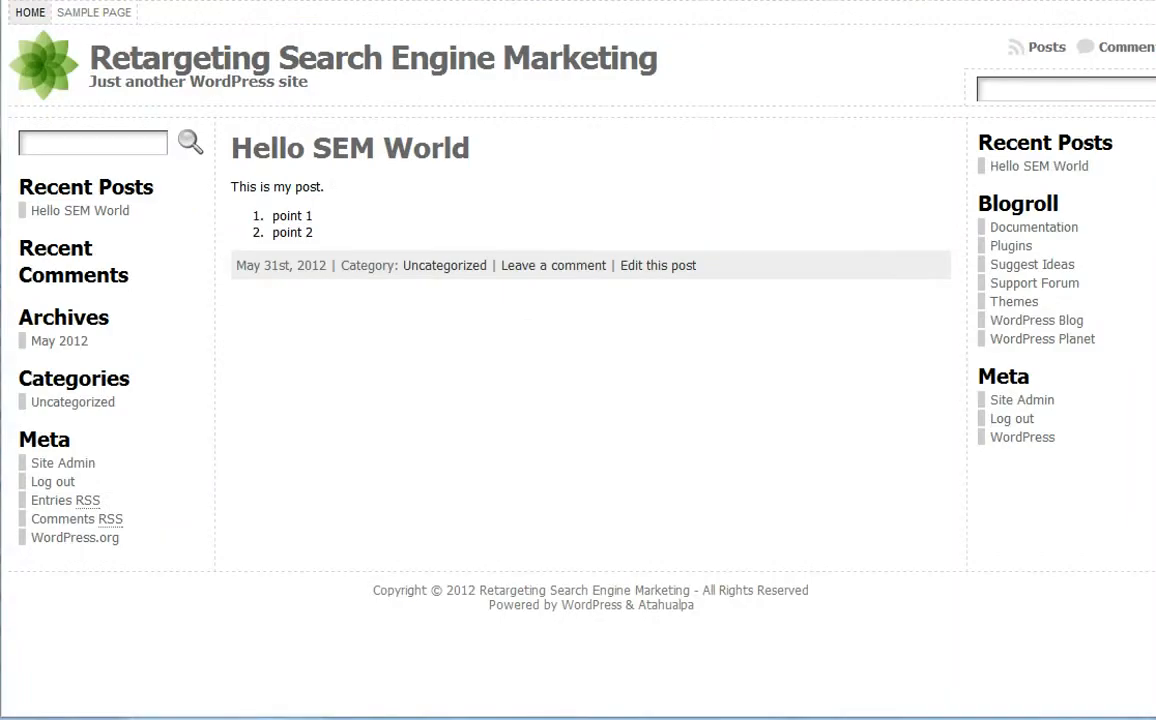
pyautogui.click(103, 16)
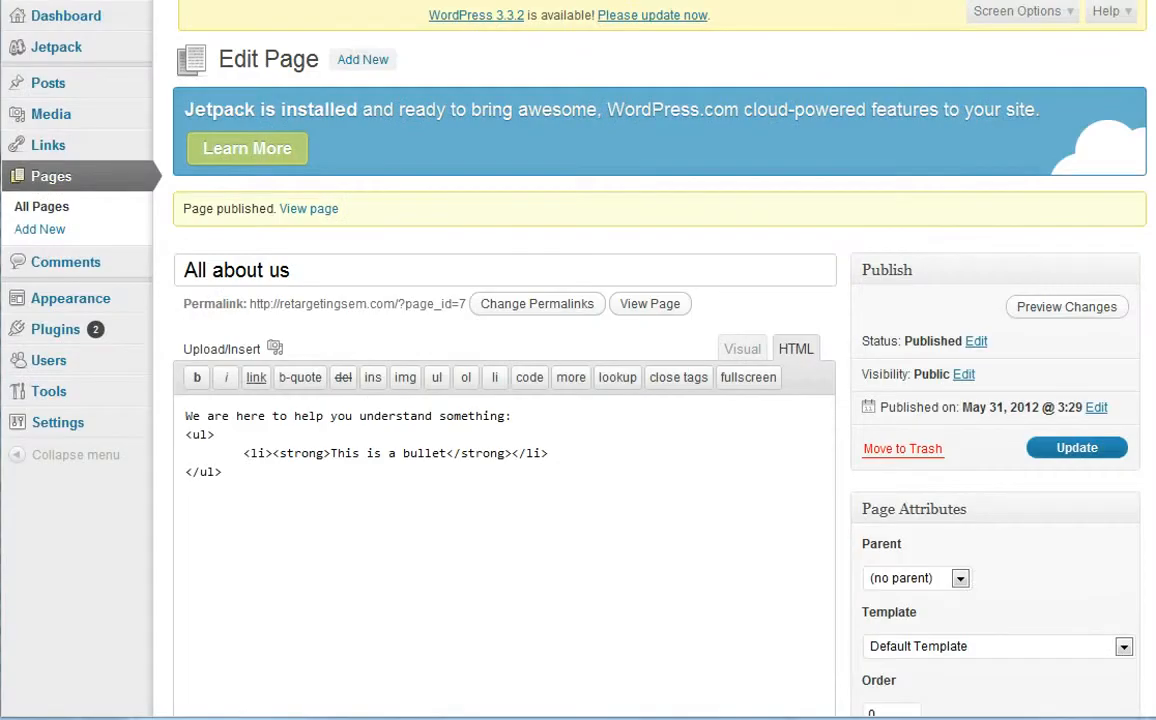
# Move "Sample Page" to the trash and reload the retargetingsem.com home page to check its navigation
pyautogui.click(45, 211)
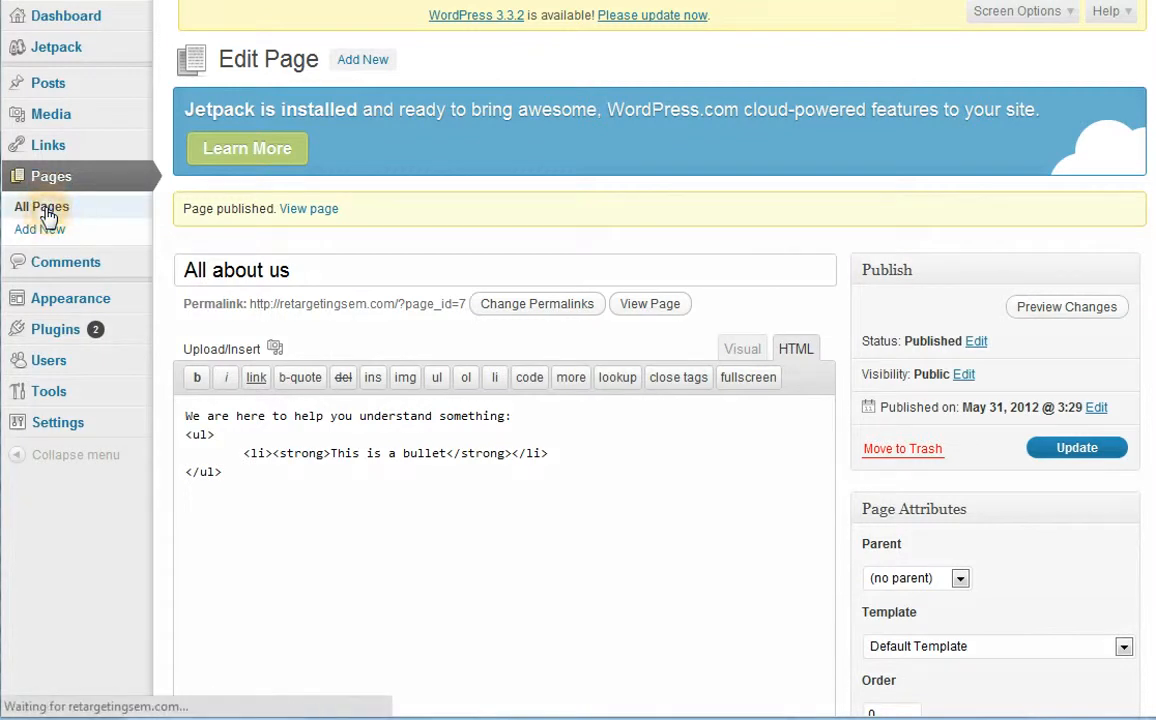
pyautogui.moveTo(244, 374)
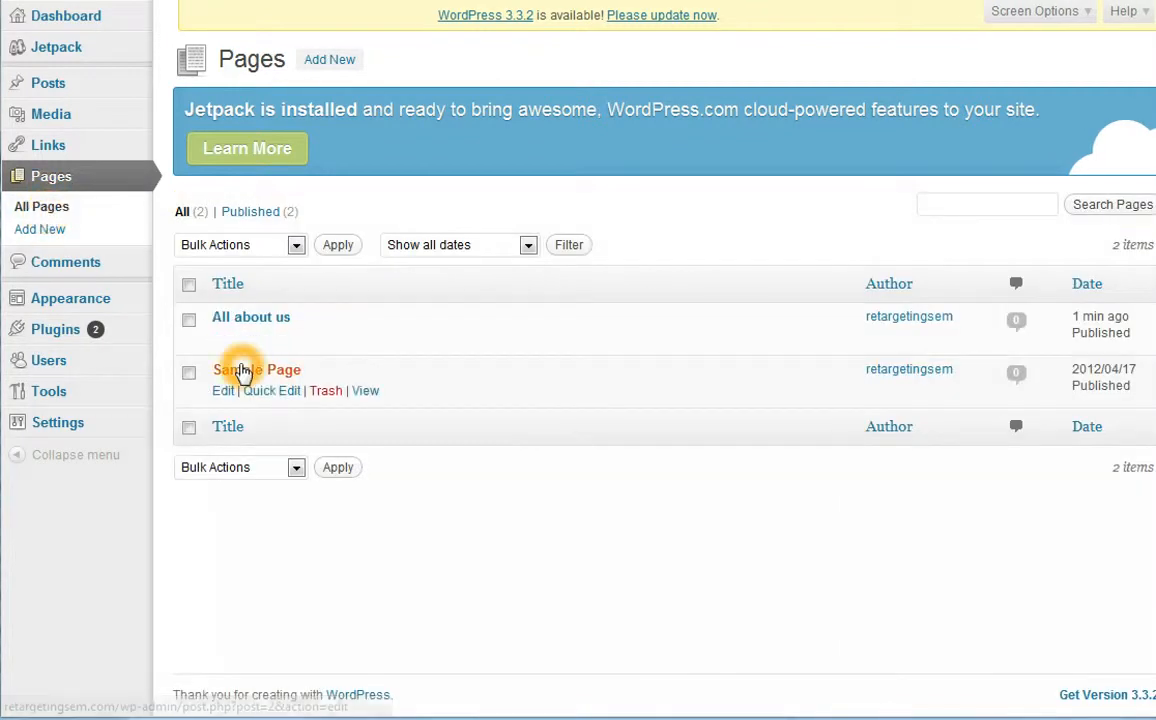
pyautogui.click(318, 396)
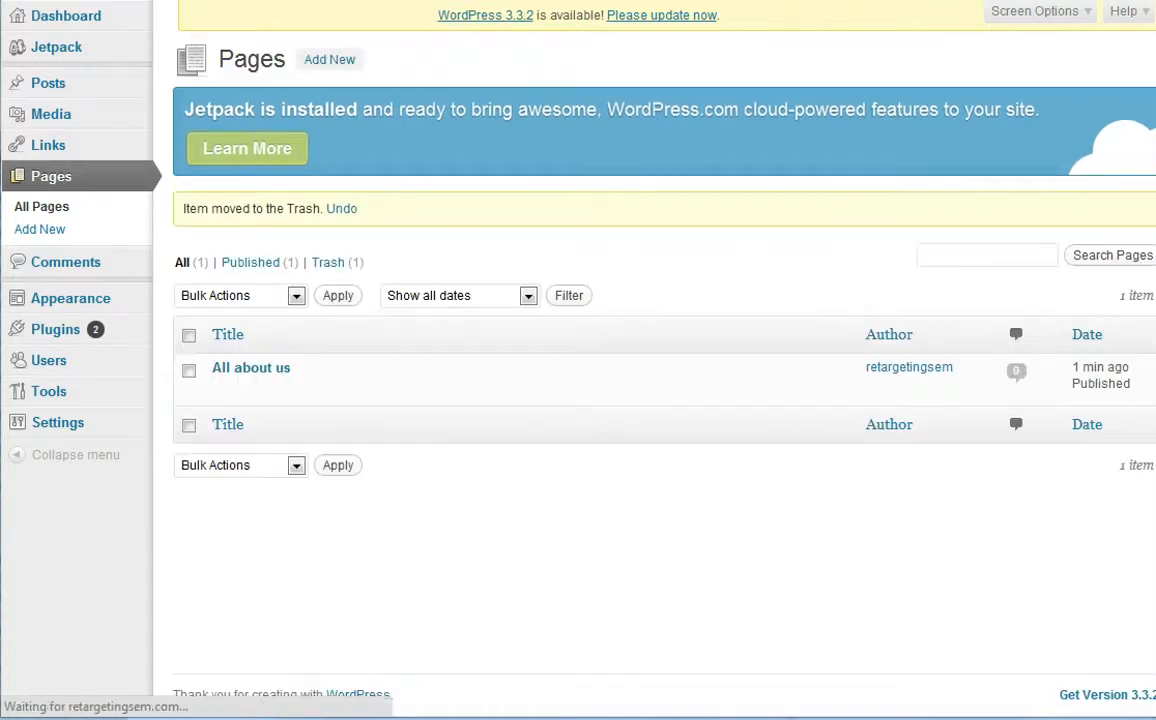
pyautogui.click(464, 1)
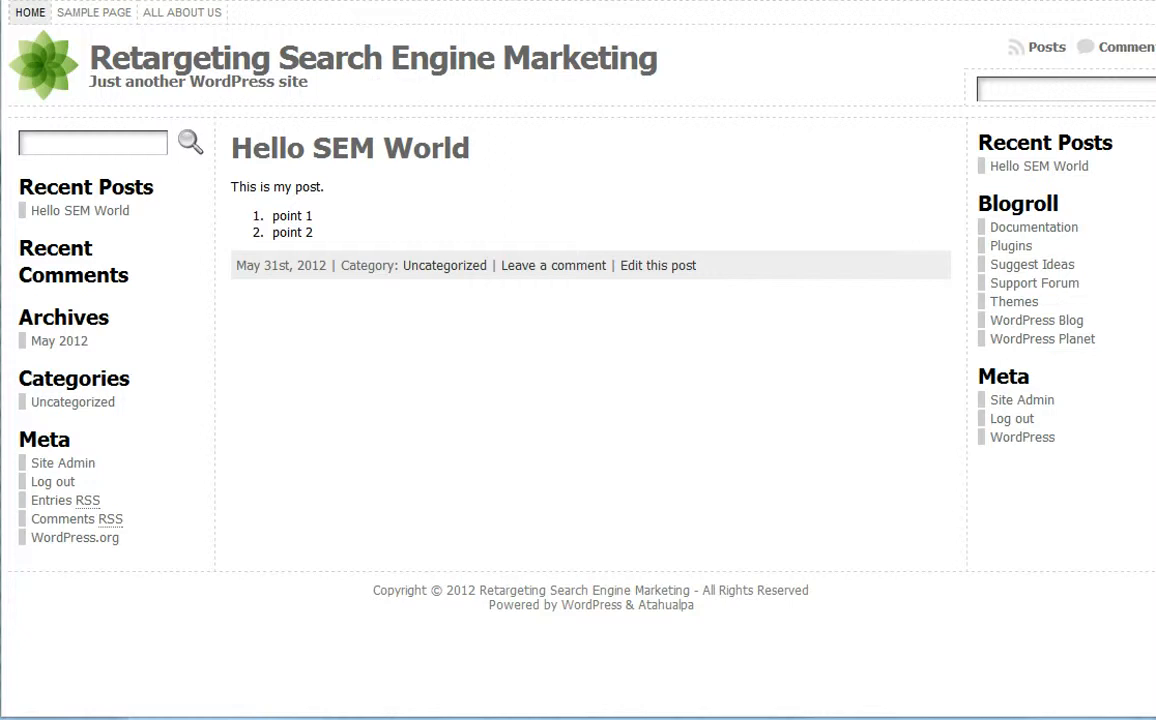
pyautogui.press('F5')
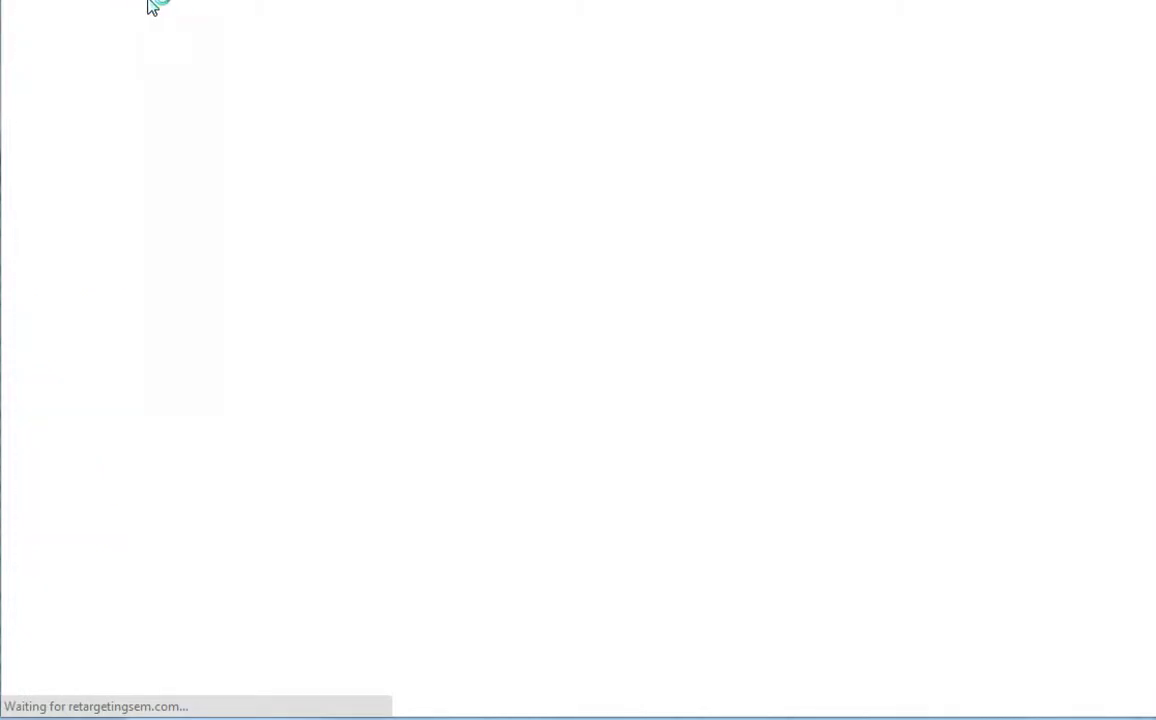
pyautogui.click(97, 51)
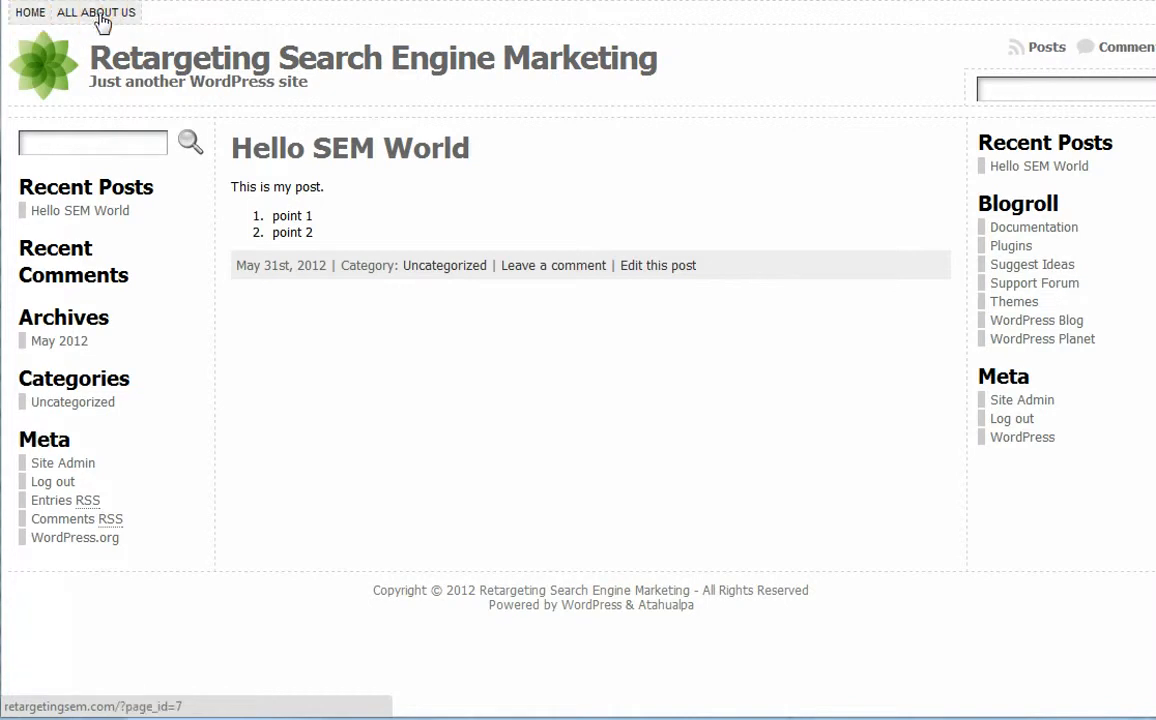
# Look over the retargetingsem.com home page and compare it with the retargetingseo.com home page and its navigation
pyautogui.click(287, 220)
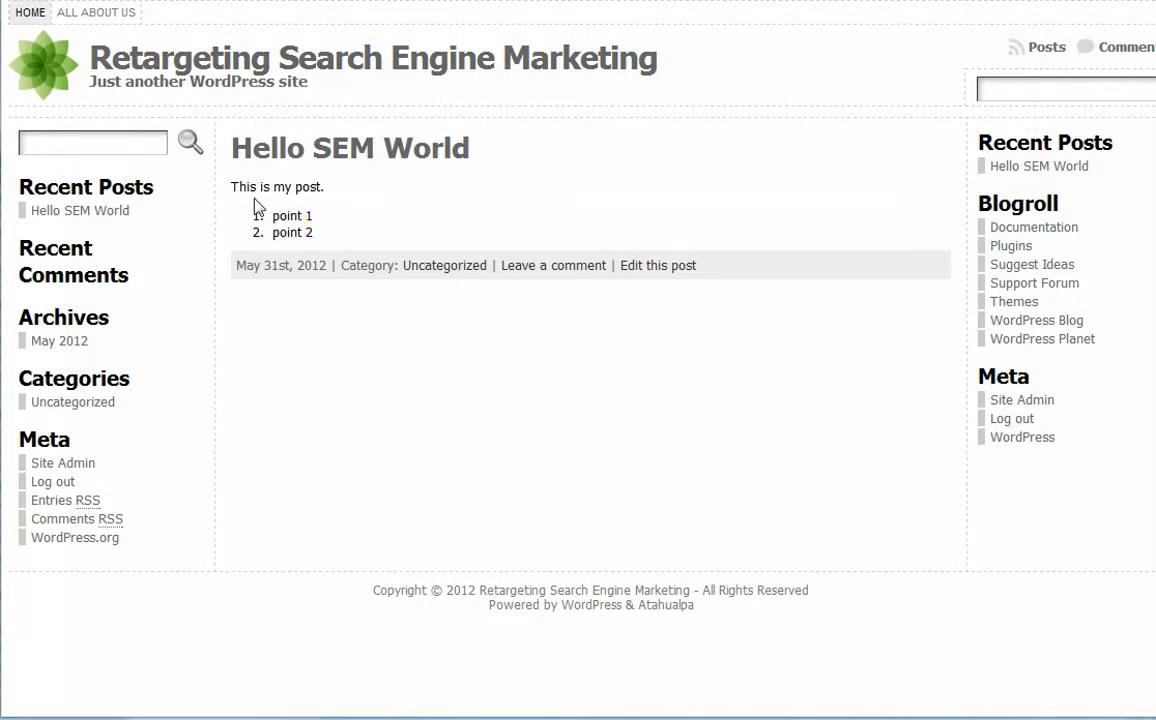
pyautogui.click(303, 241)
pyautogui.click(410, 121)
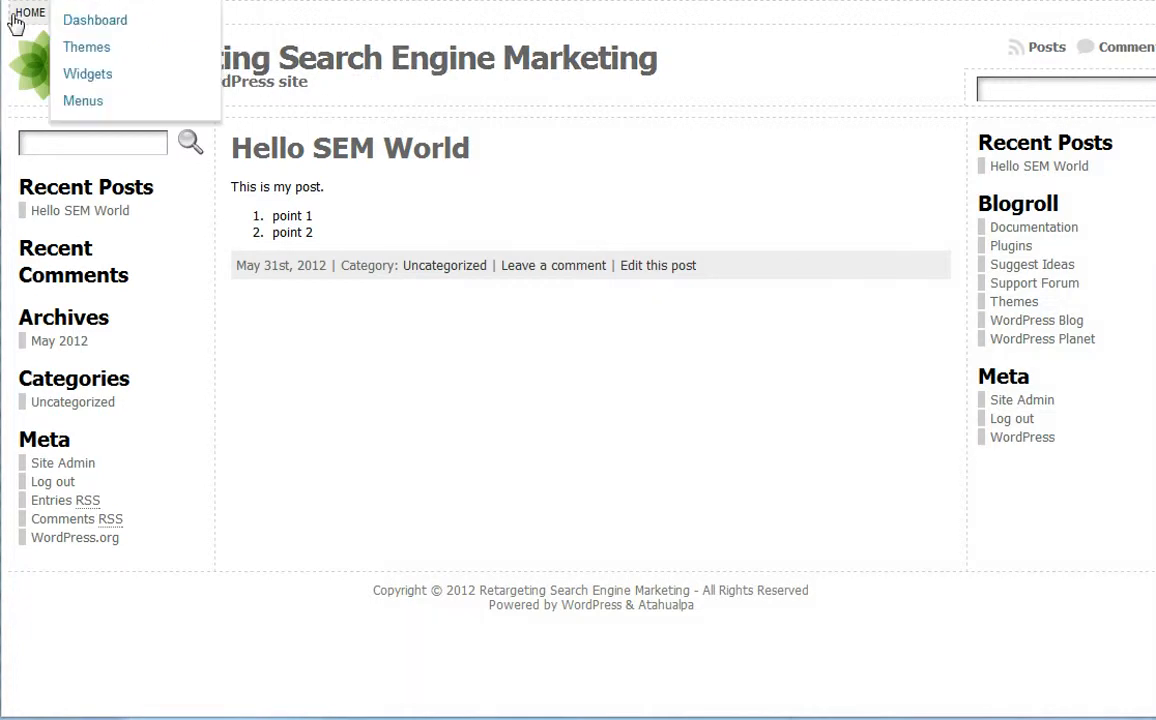
pyautogui.click(253, 262)
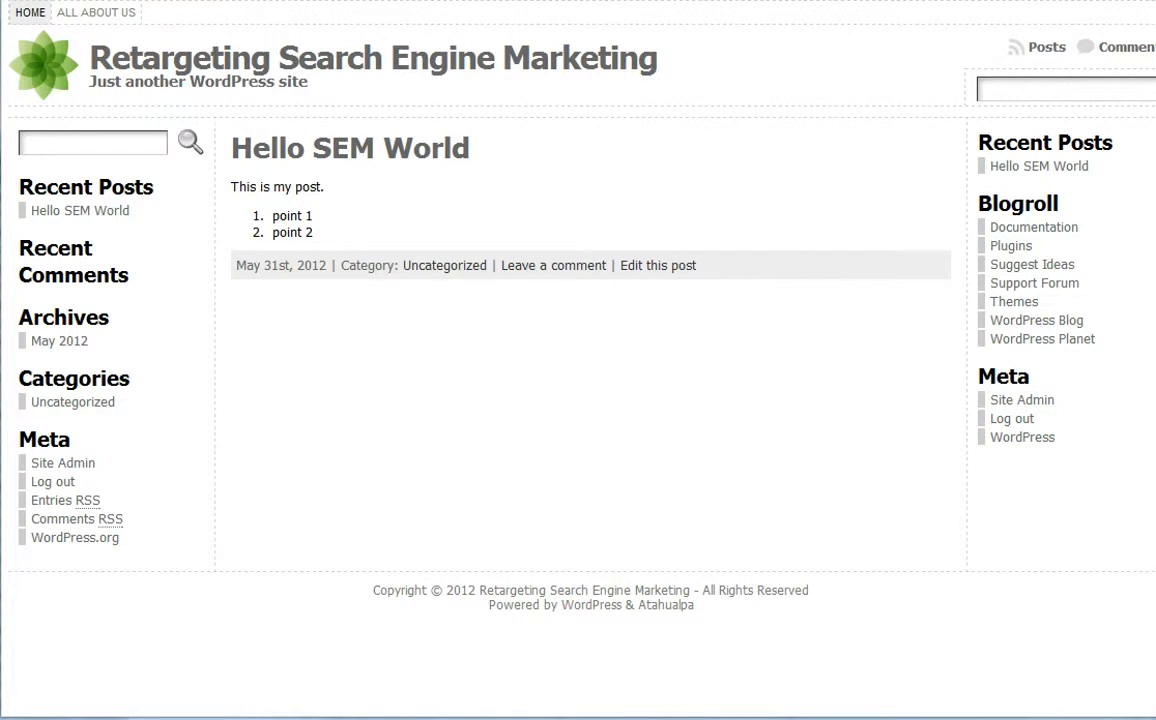
pyautogui.click(634, 233)
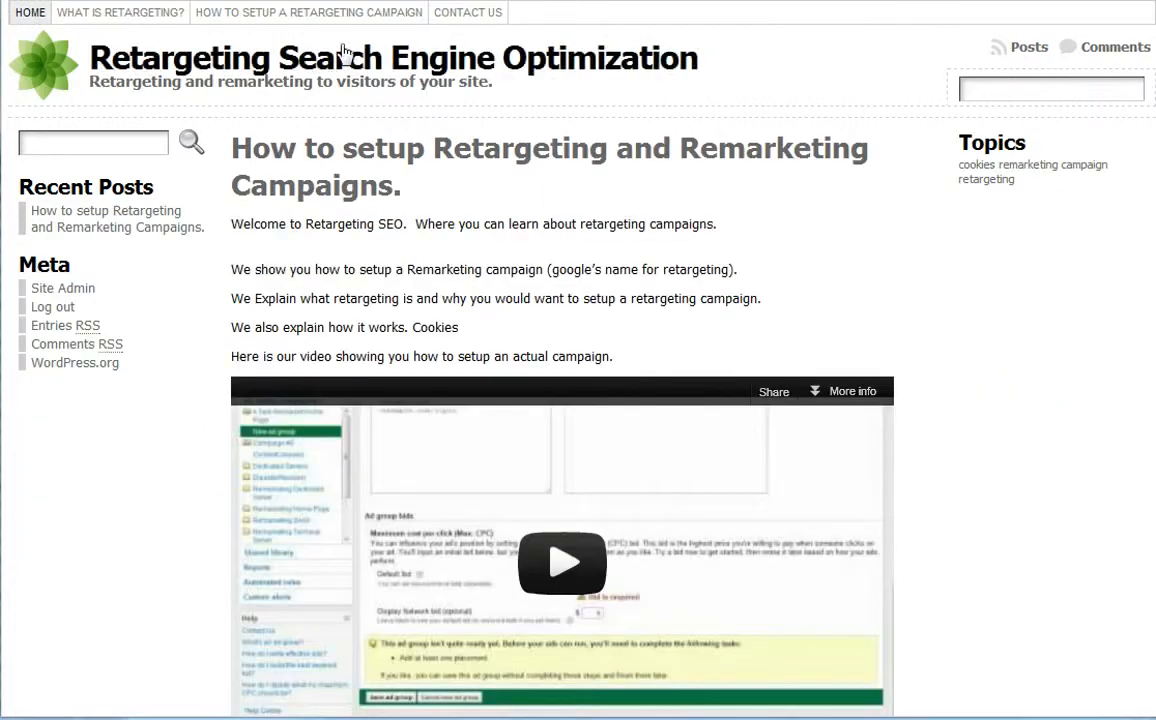
pyautogui.click(447, 14)
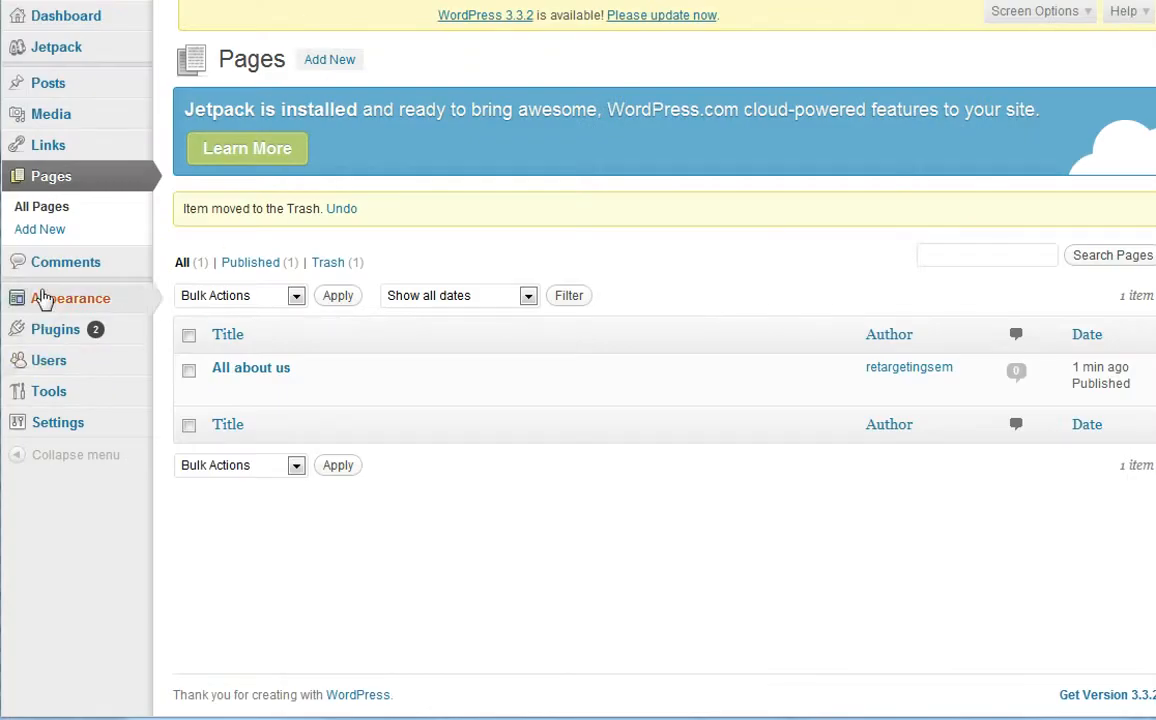
# Open the page for adding new plugins in the retargetingsem.com admin
pyautogui.moveTo(36, 85)
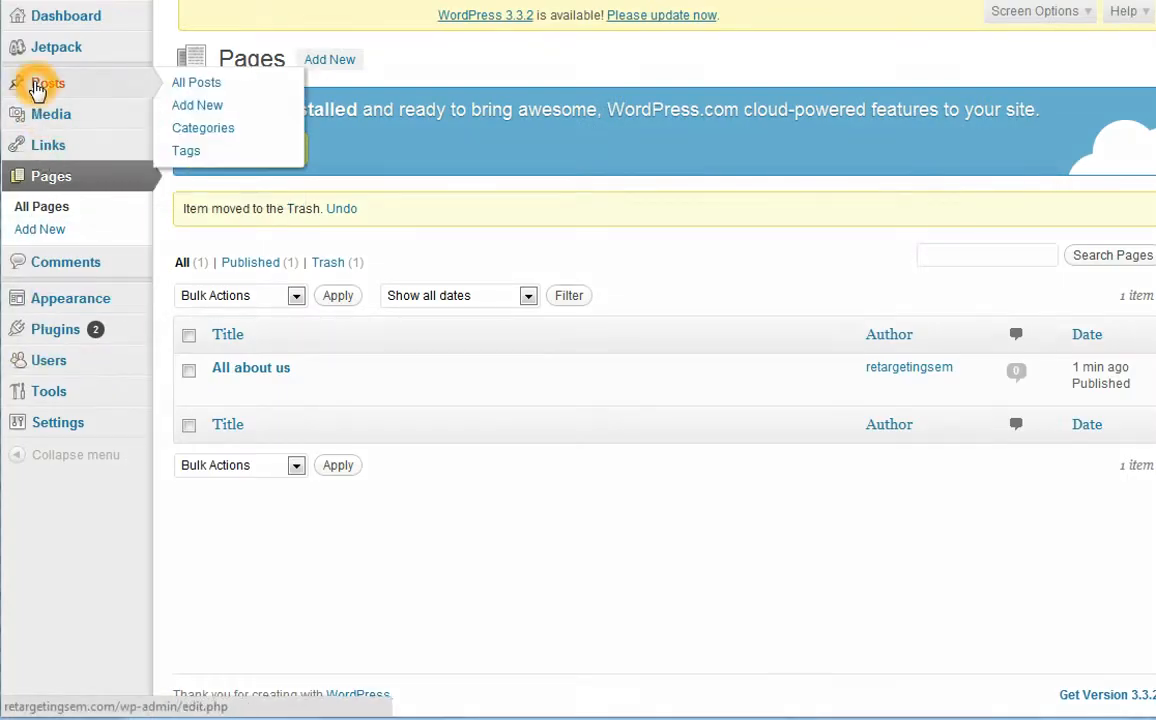
pyautogui.click(52, 329)
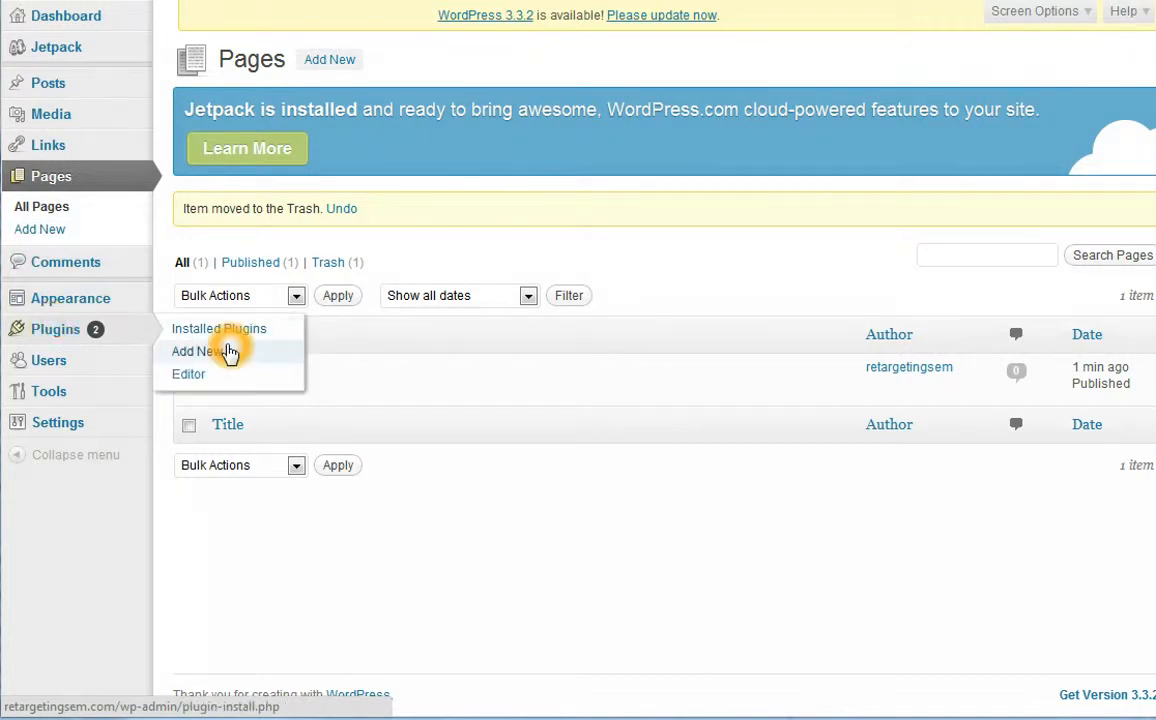
pyautogui.click(206, 354)
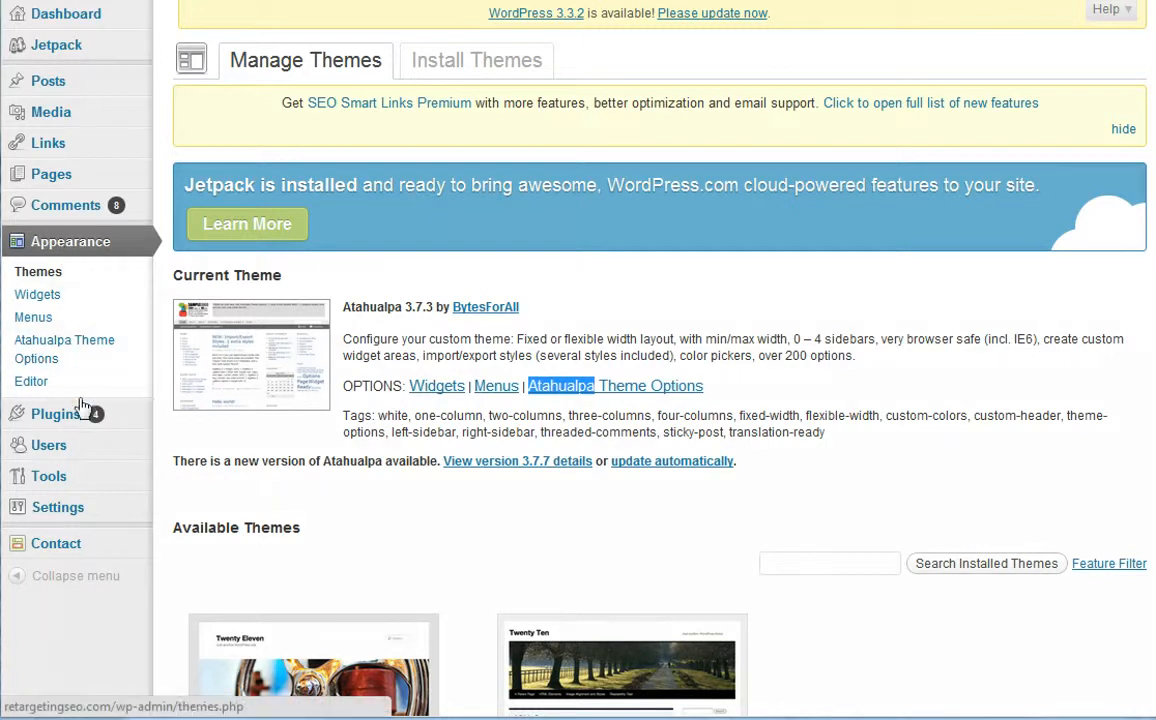
# Switch to the retargetingseo.com admin and examine its list of installed plugins
pyautogui.moveTo(72, 420)
pyautogui.click(225, 415)
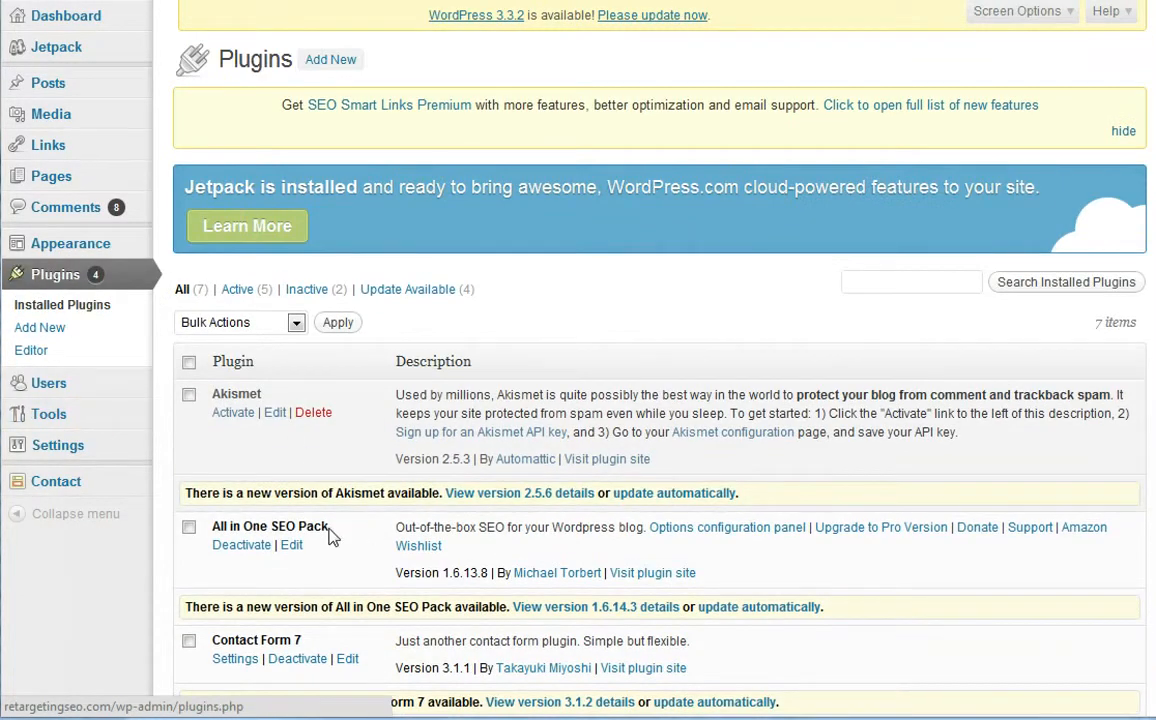
pyautogui.scroll(-2, 320, 430)
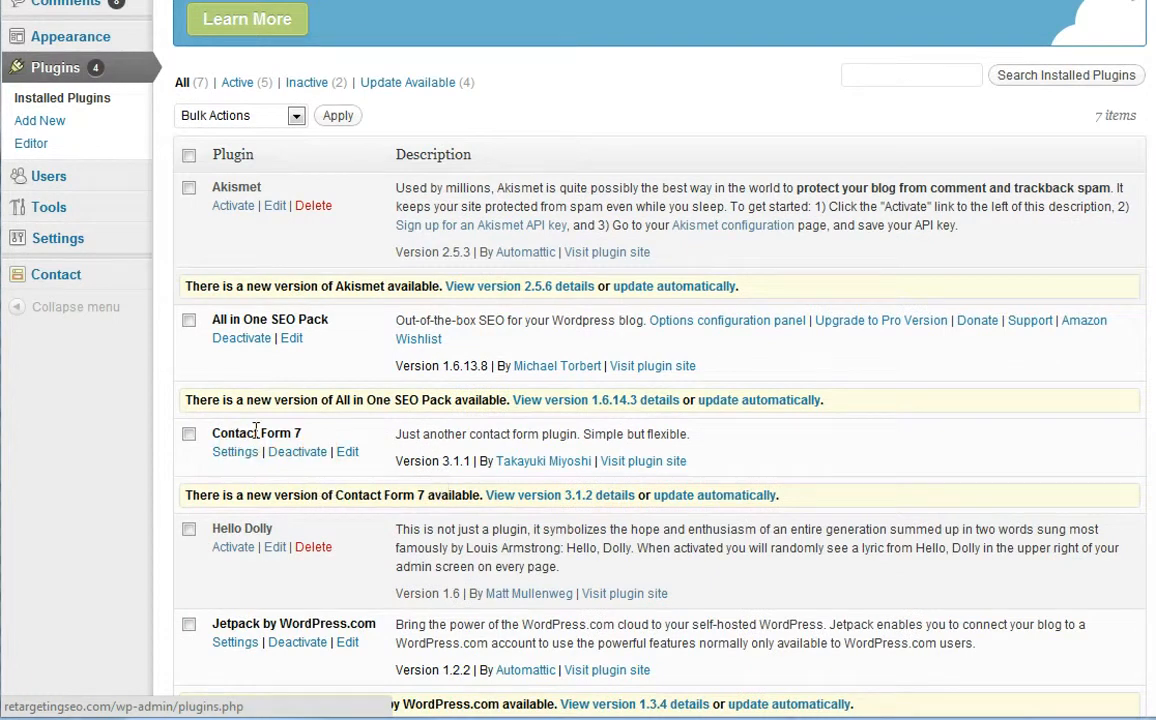
# Copy the plugin name "Contact Form 7" from the retargetingseo.com plugin list and search for it in the retargetingsem.com plugin installer
pyautogui.moveTo(214, 433); pyautogui.dragTo(307, 435)
pyautogui.hotkey('ctrl', 'c')
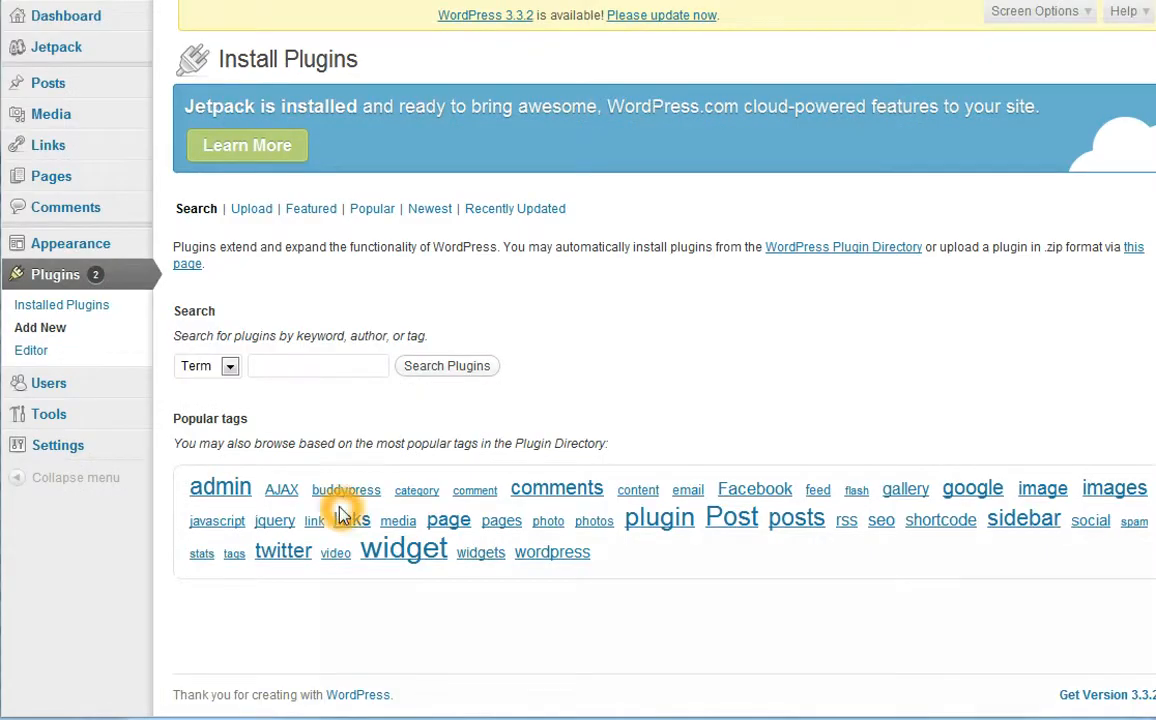
pyautogui.click(284, 366)
pyautogui.hotkey('ctrl', 'v')
pyautogui.click(447, 366)
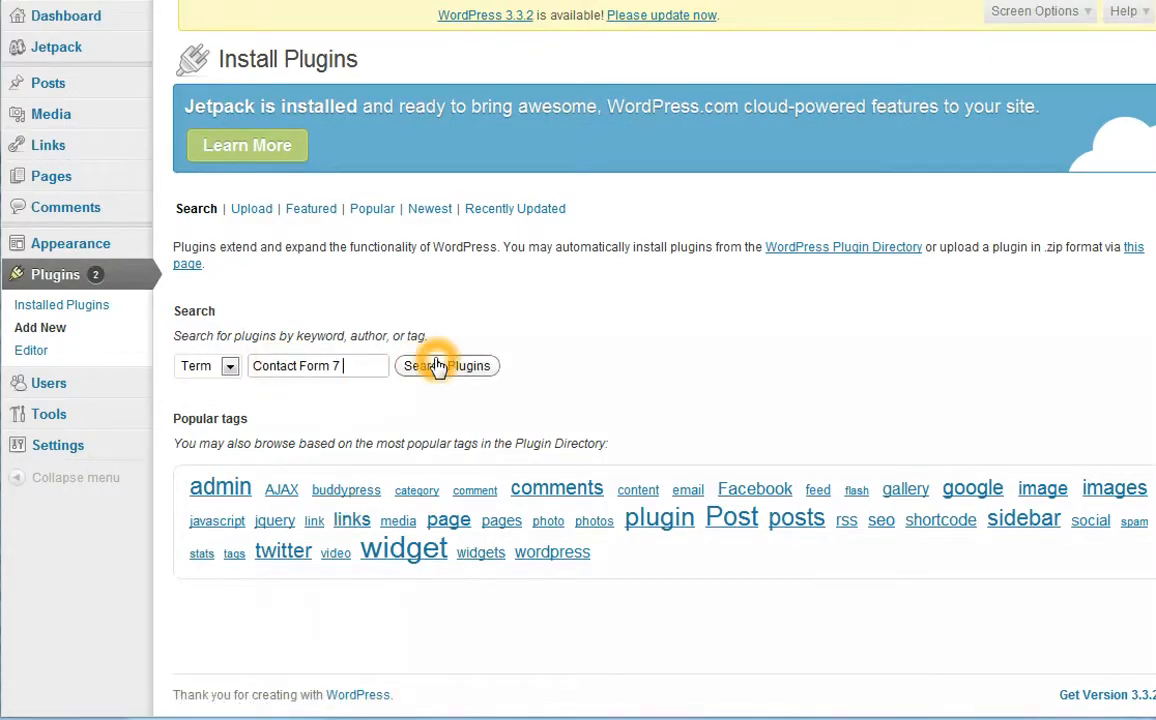
pyautogui.click(455, 366)
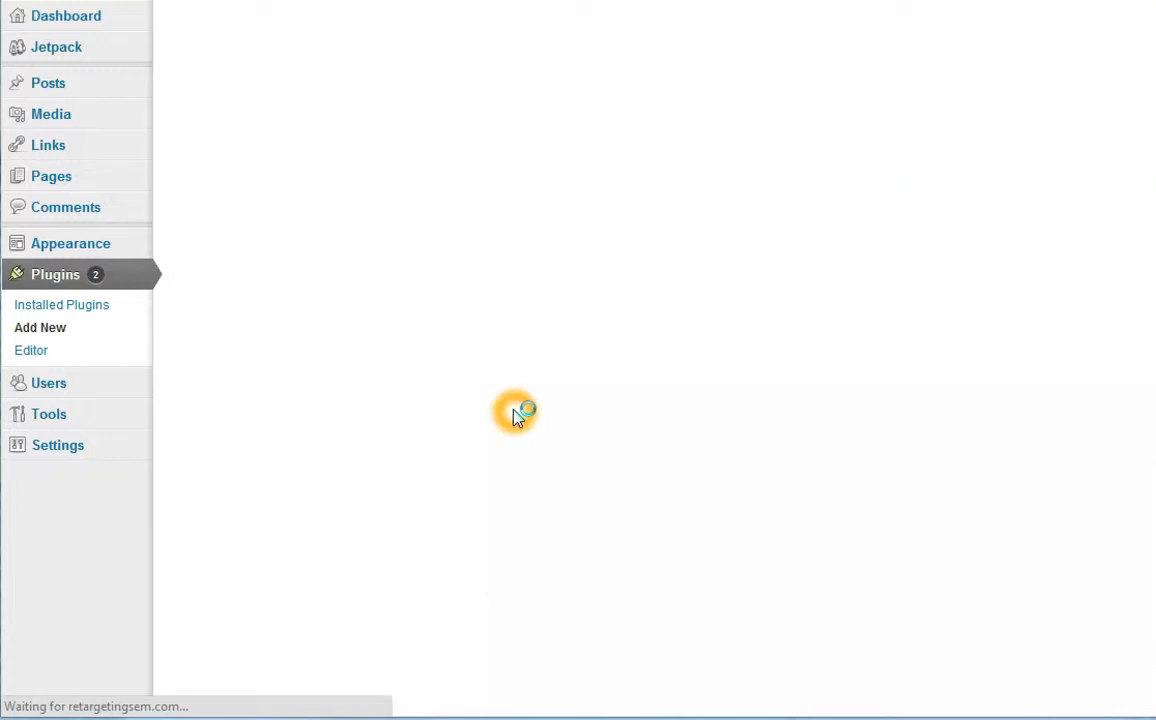
# Look through the contact form plugin search results and compare them with the plugin entry on retargetingseo.com
pyautogui.scroll(-4, 289, 392)
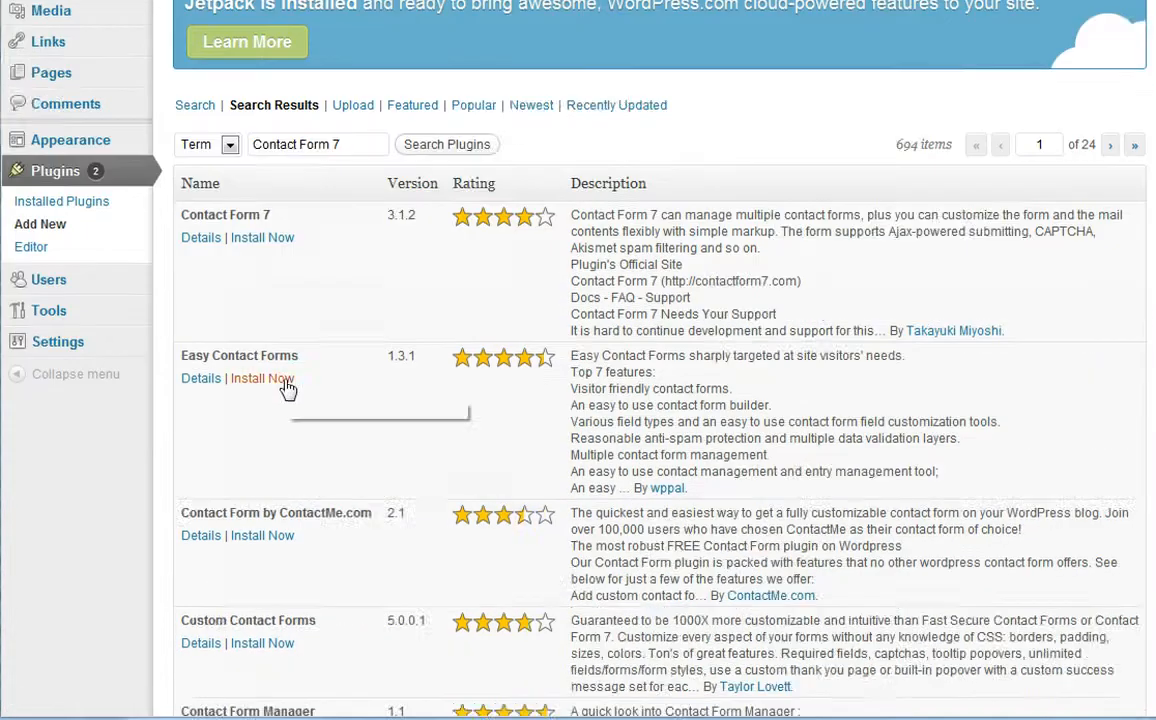
pyautogui.scroll(-20, 219, 330)
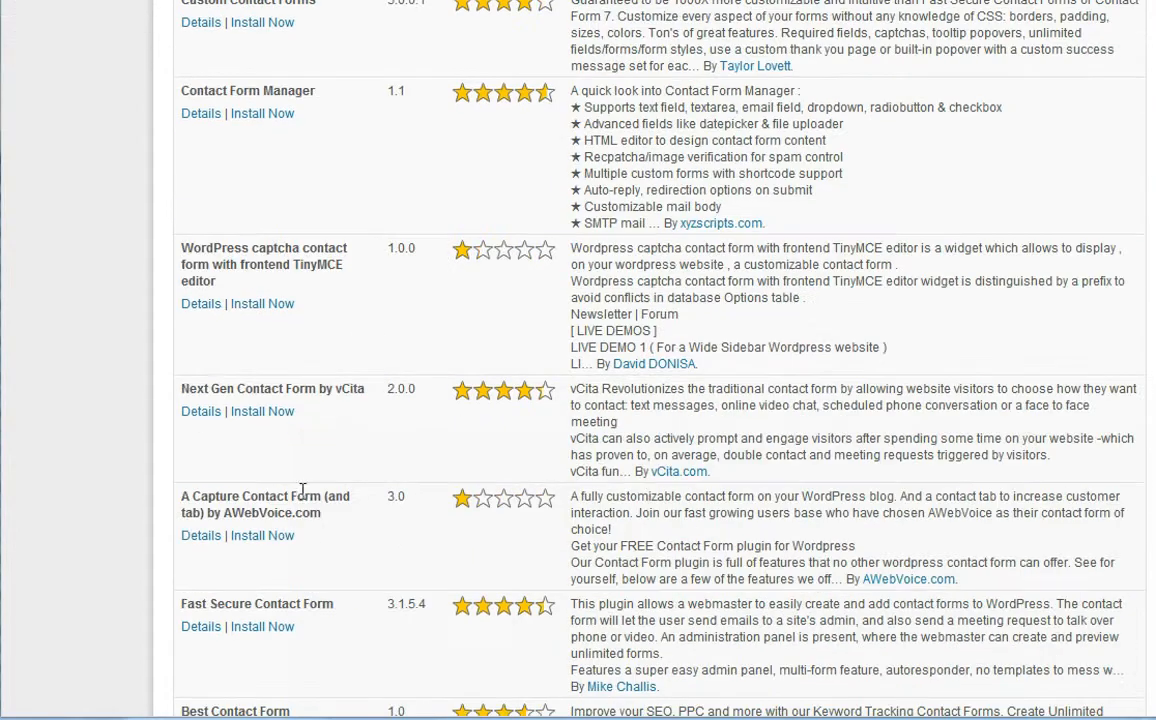
pyautogui.scroll(-20, 285, 533)
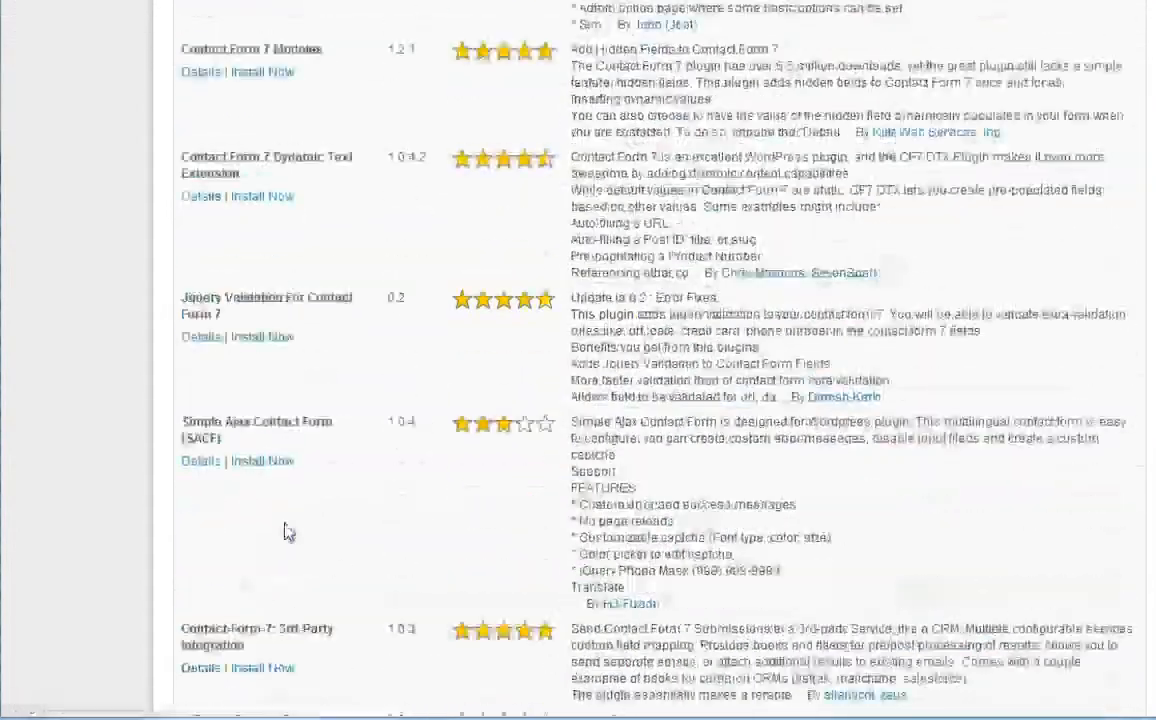
pyautogui.scroll(2, 285, 530)
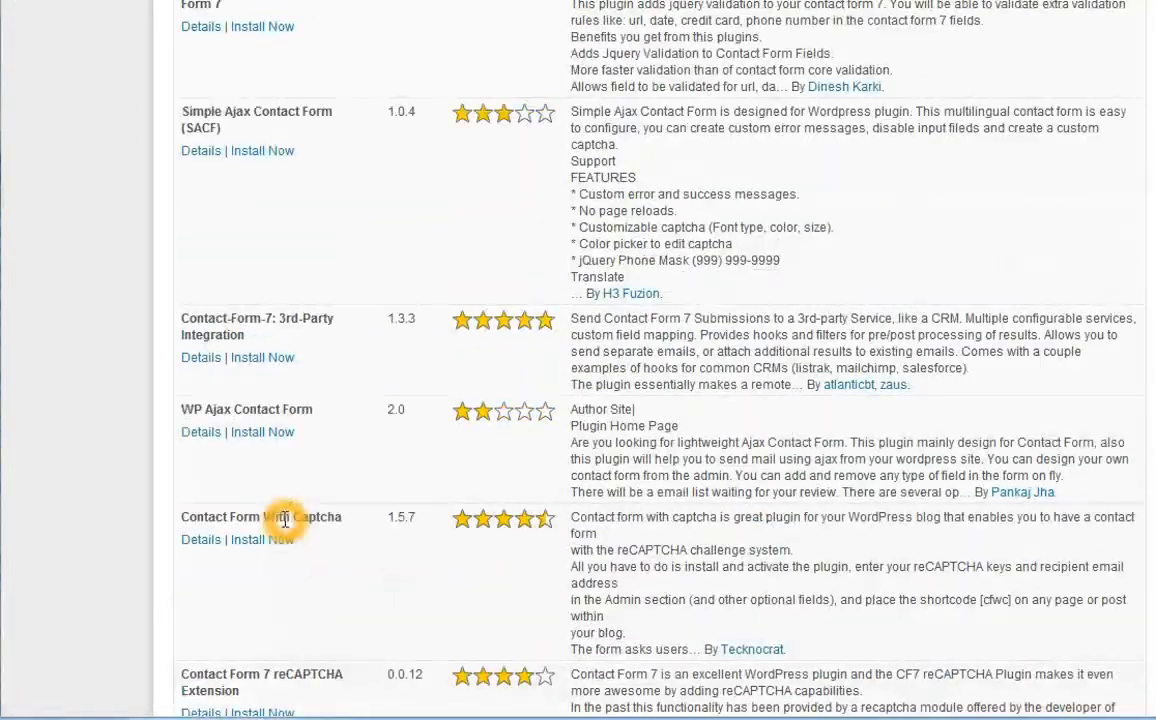
pyautogui.click(303, 521)
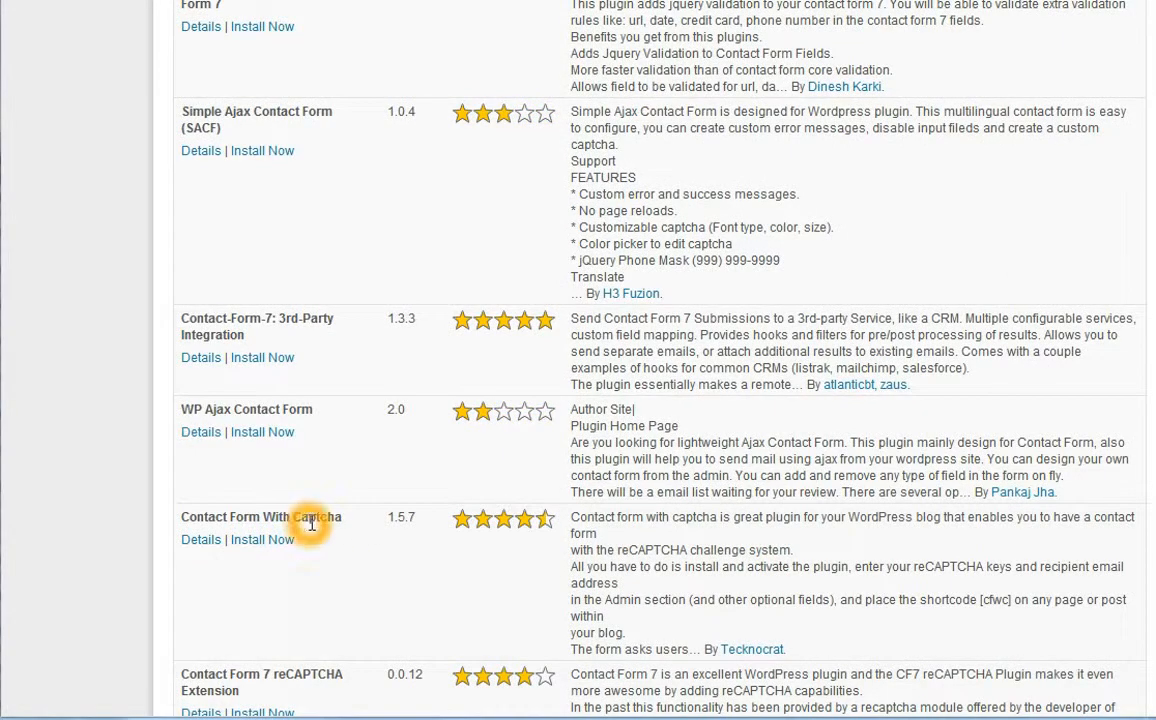
pyautogui.scroll(15, 332, 560)
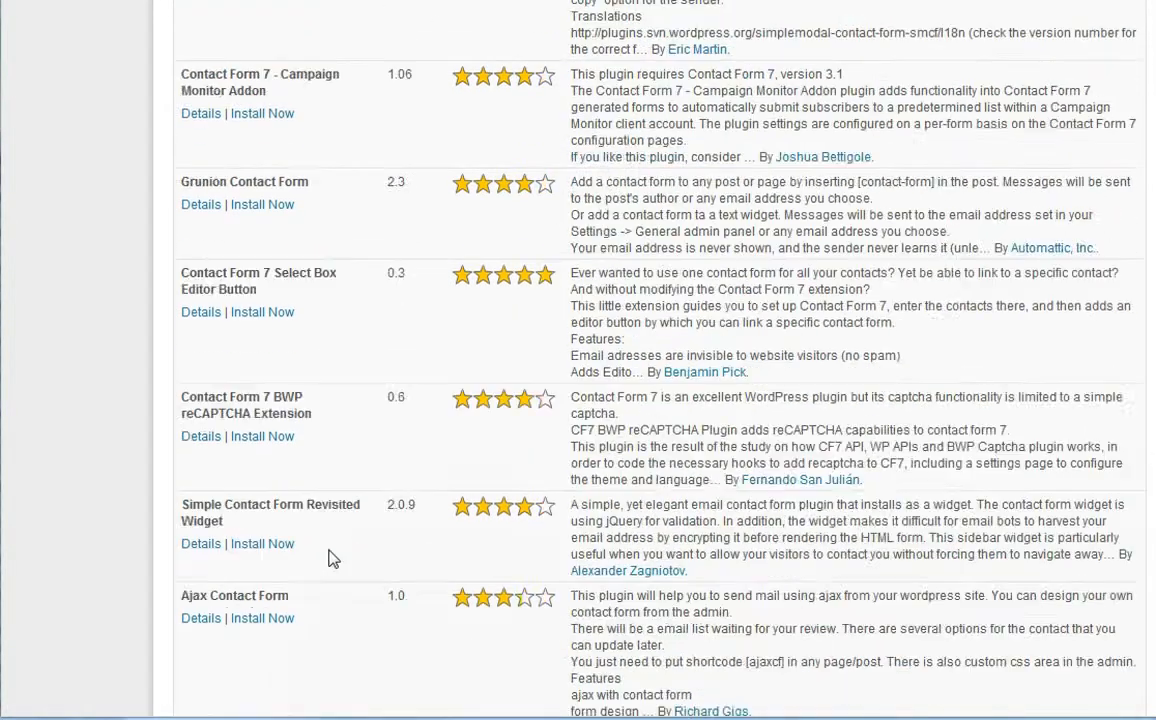
pyautogui.scroll(10, 332, 553)
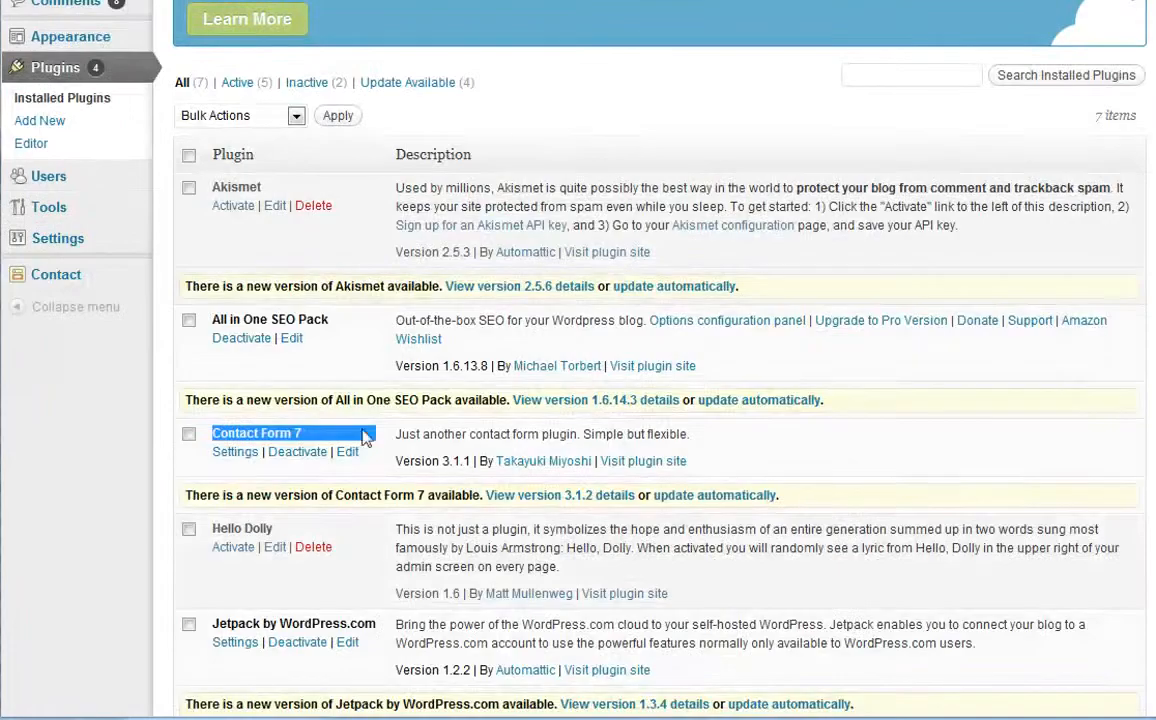
pyautogui.tripleClick(245, 430)
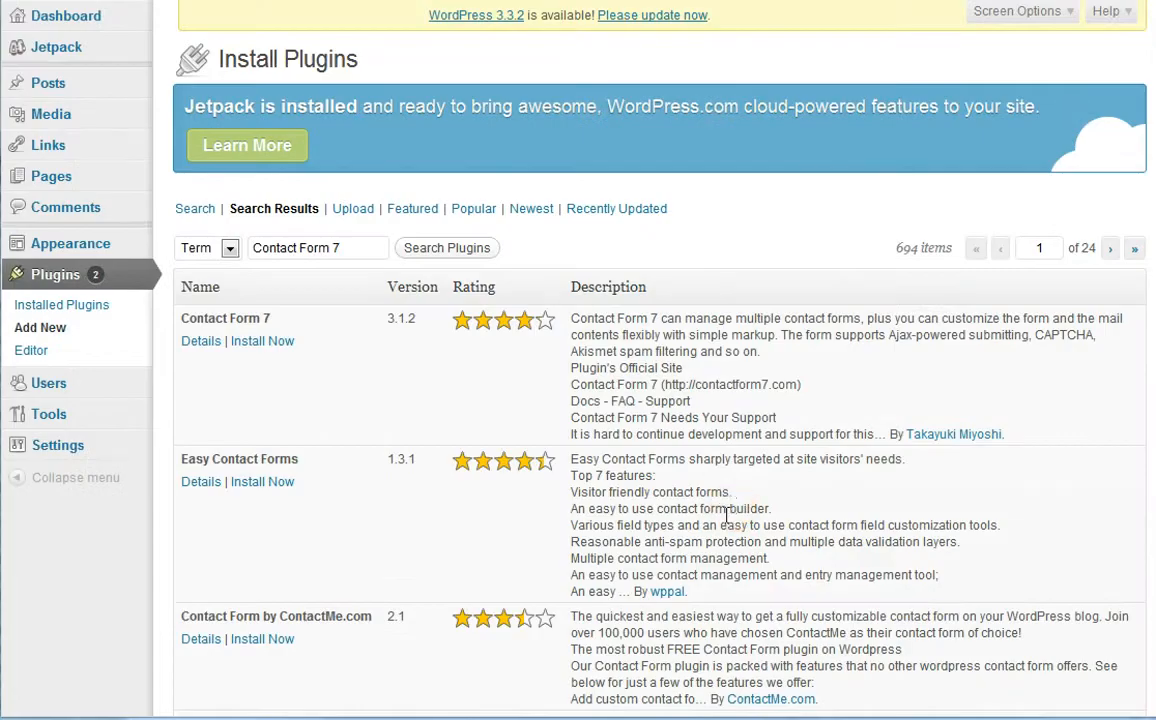
pyautogui.scroll(-1, 657, 465)
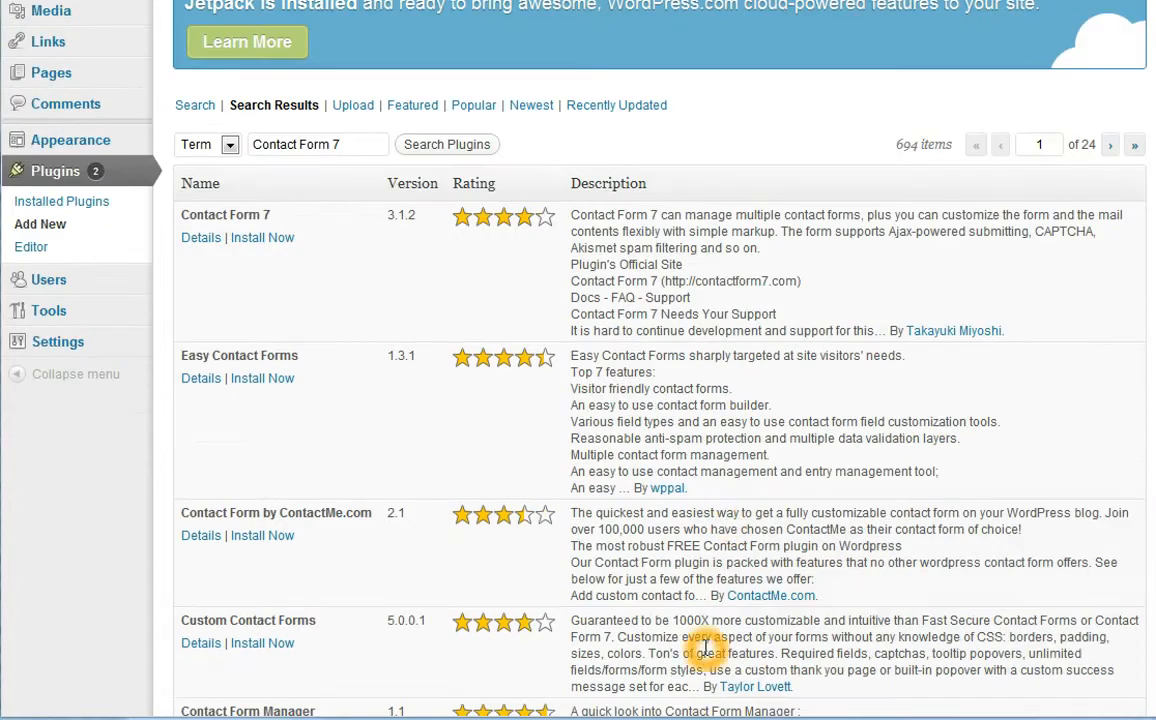
pyautogui.scroll(-6, 705, 648)
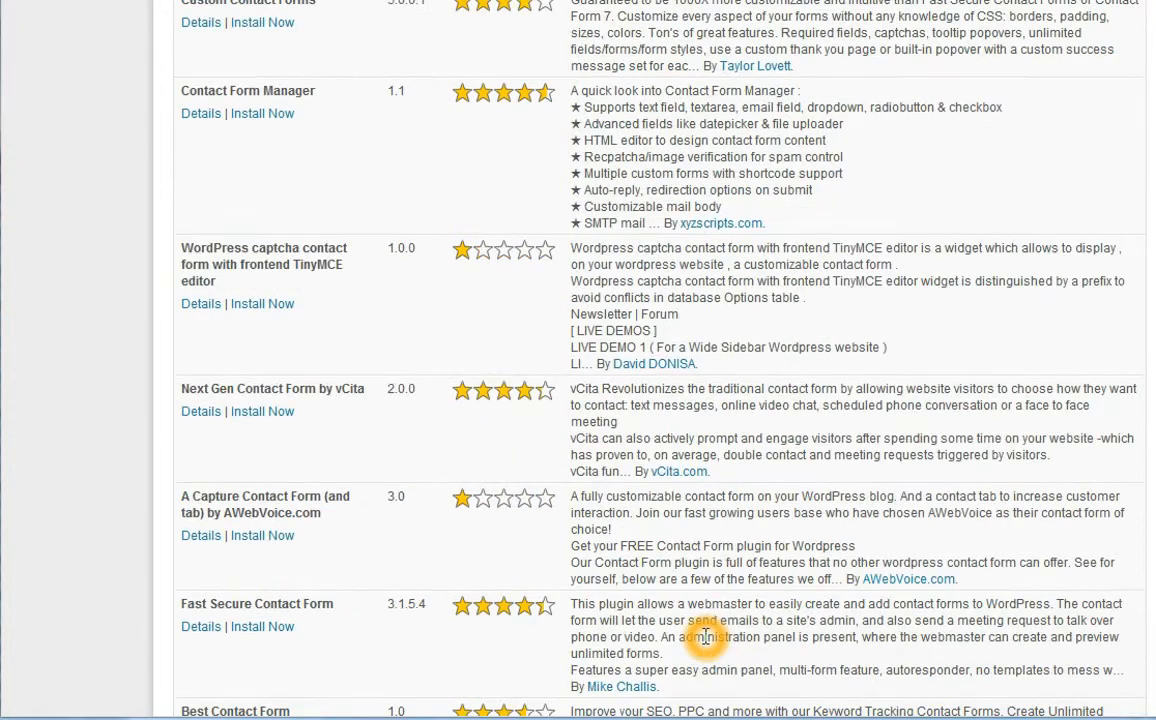
pyautogui.scroll(7, 705, 637)
# Install the Contact Form 7 plugin on retargetingsem.com and activate it
pyautogui.click(243, 342)
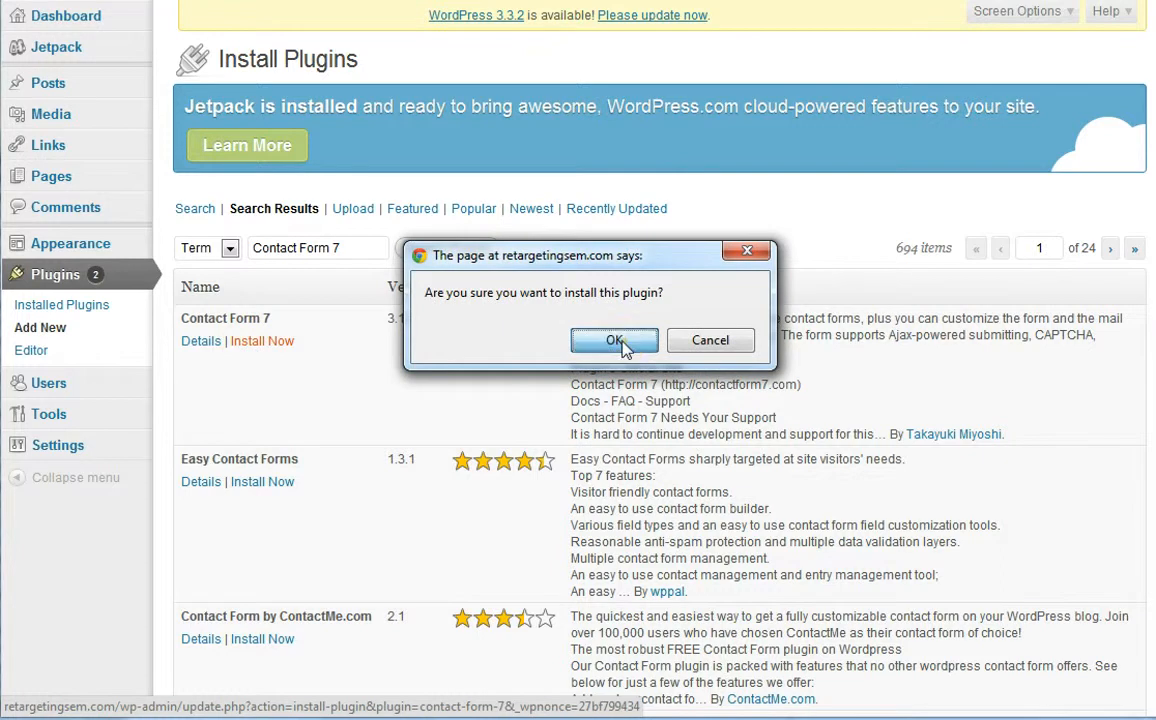
pyautogui.click(617, 341)
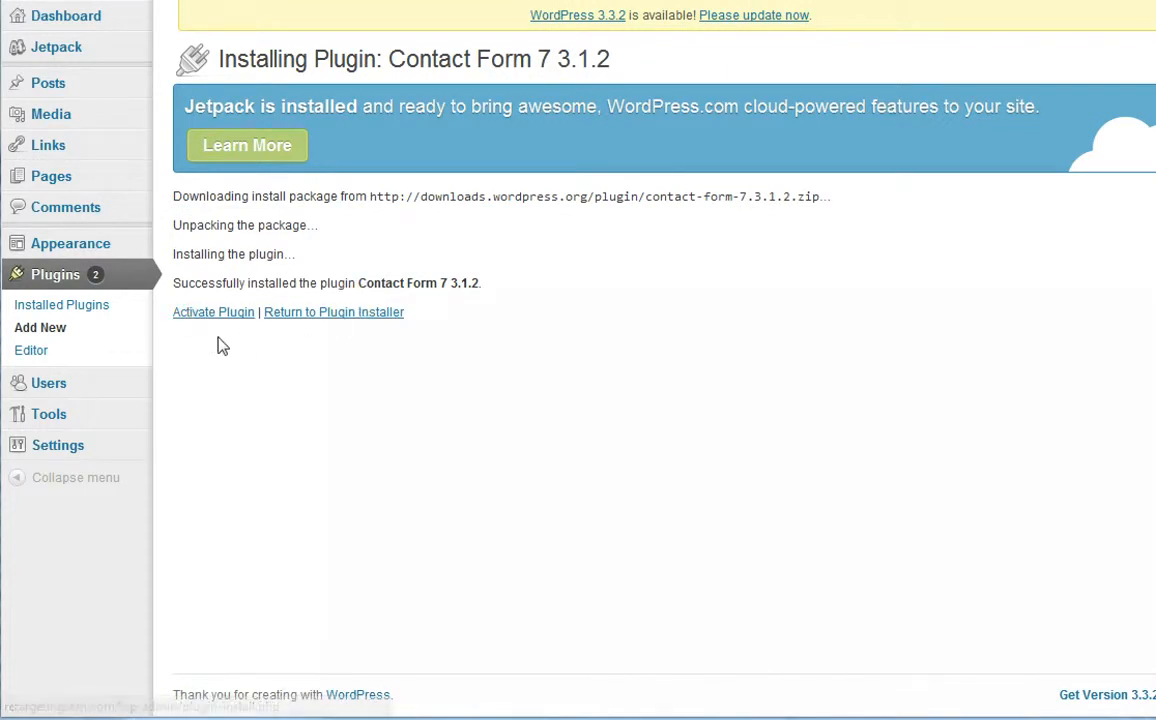
pyautogui.click(195, 320)
pyautogui.moveTo(174, 283); pyautogui.dragTo(297, 283)
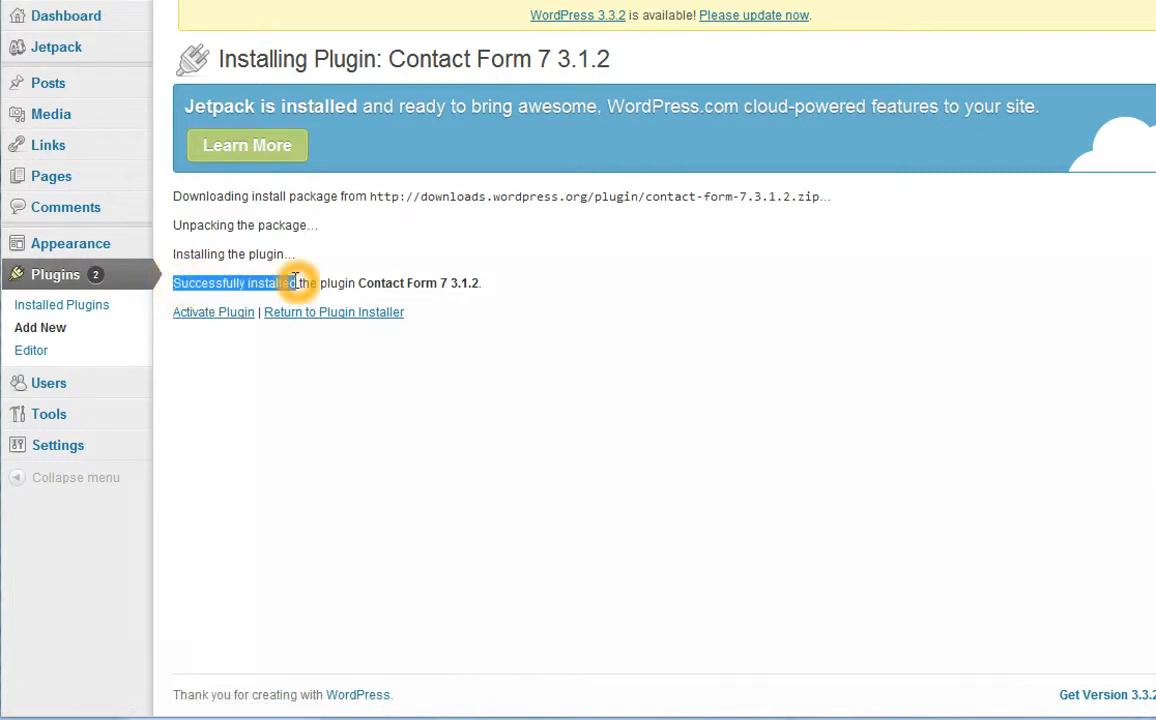
pyautogui.click(200, 318)
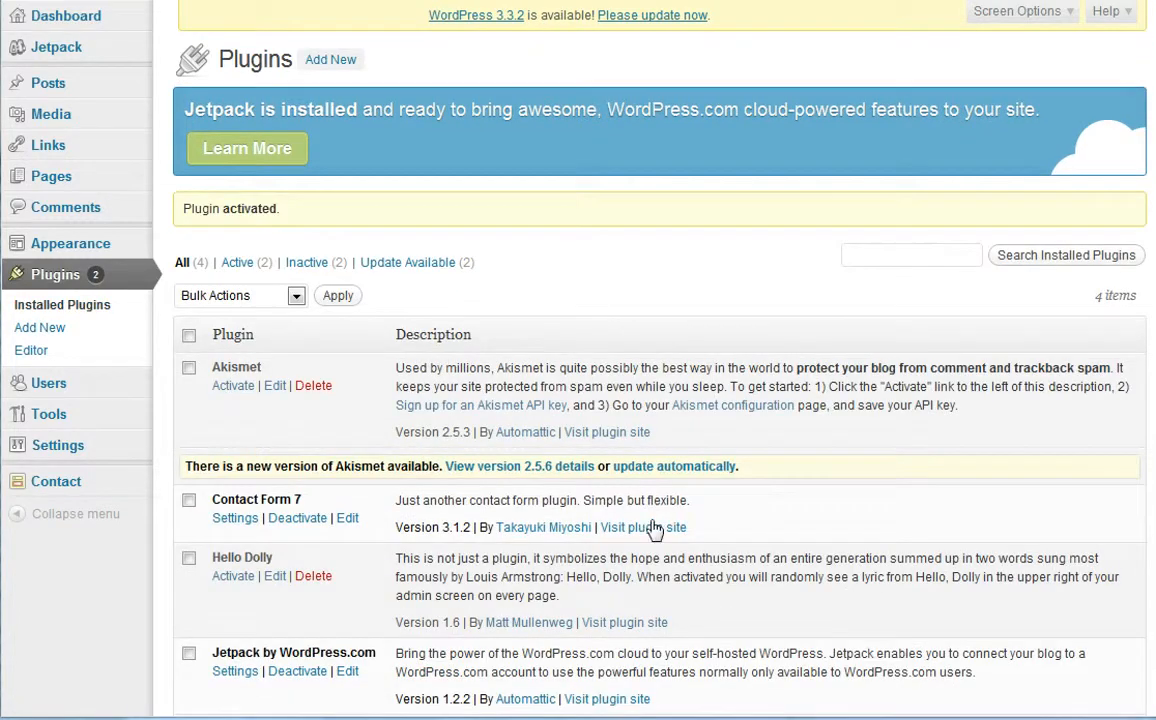
# Open the Contact Form 7 settings and review the form template and mail recipient of "Contact form 1"
pyautogui.scroll(-1, 655, 528)
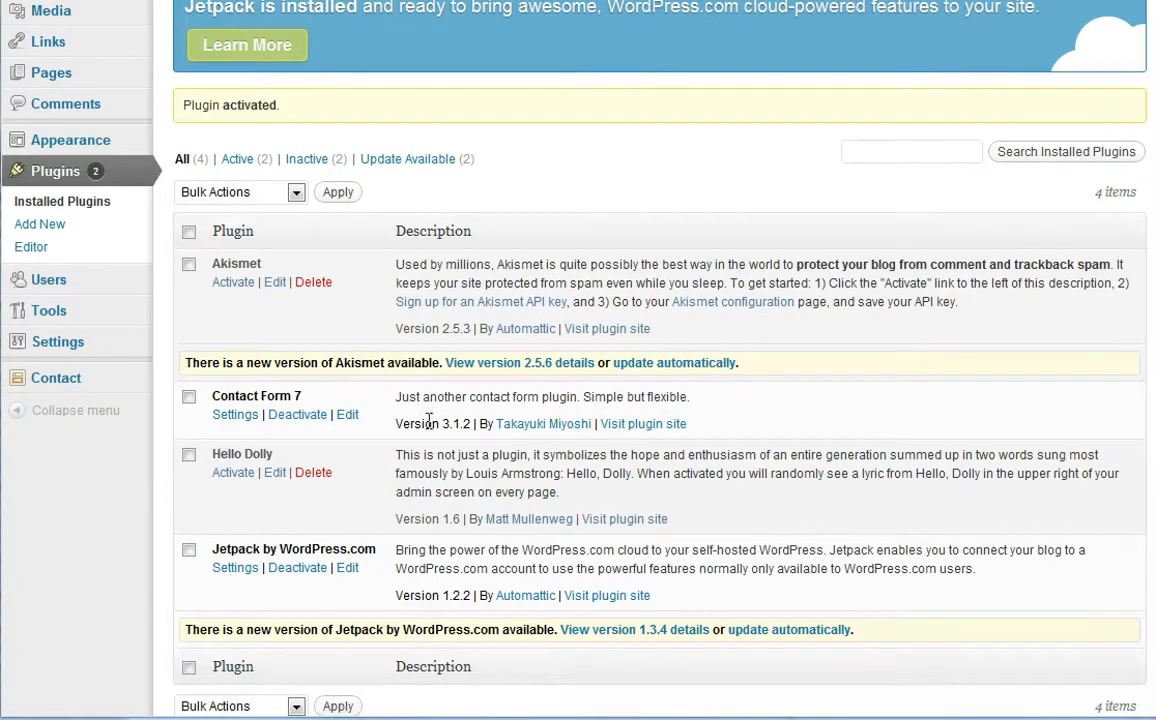
pyautogui.click(234, 416)
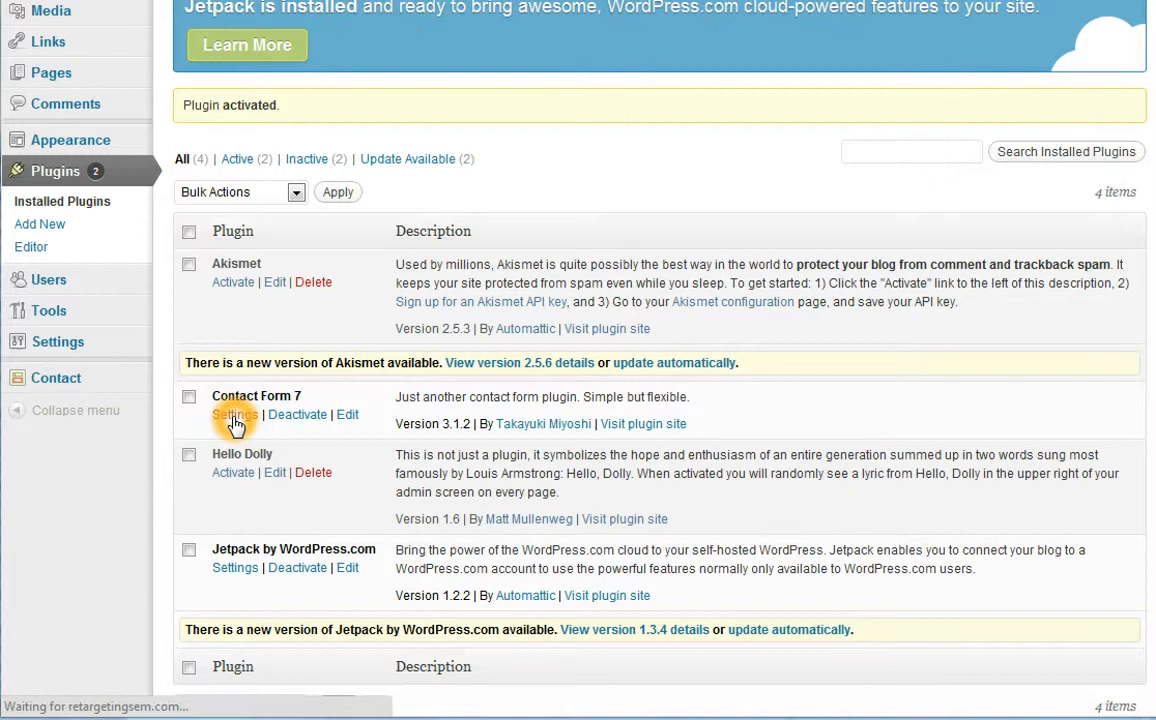
pyautogui.scroll(-2, 930, 555)
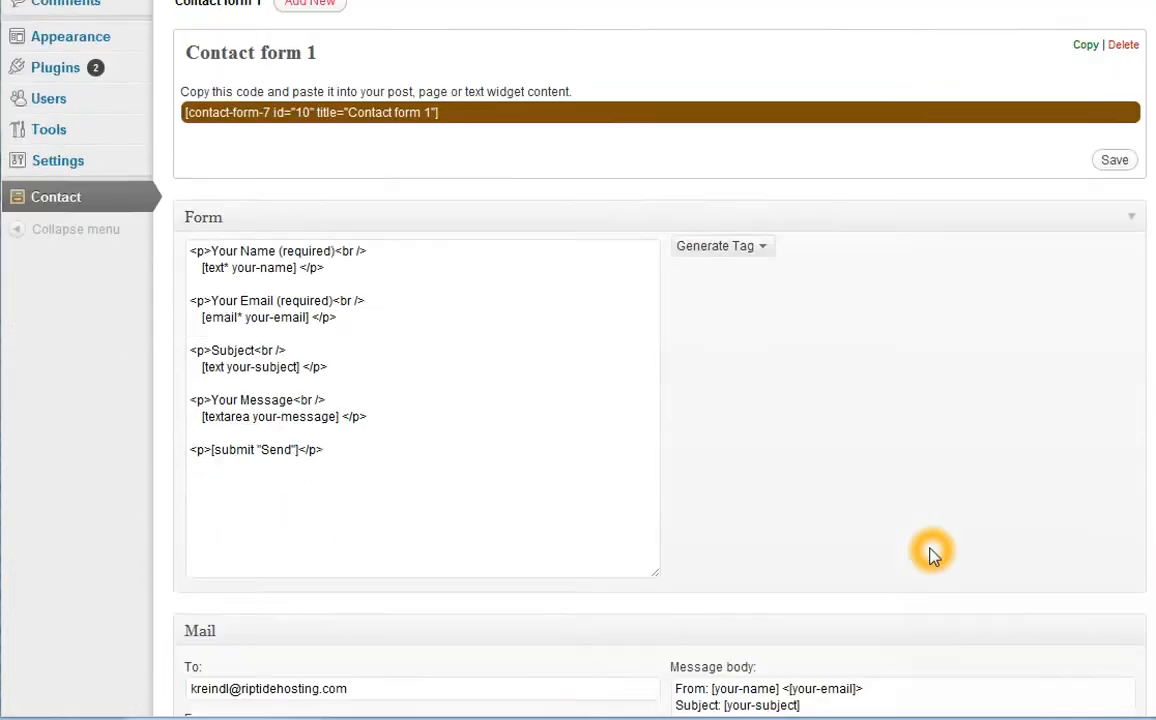
pyautogui.click(211, 247)
pyautogui.click(262, 367)
pyautogui.scroll(-3, 400, 490)
pyautogui.click(591, 495)
pyautogui.click(481, 525)
pyautogui.moveTo(192, 378); pyautogui.dragTo(348, 379)
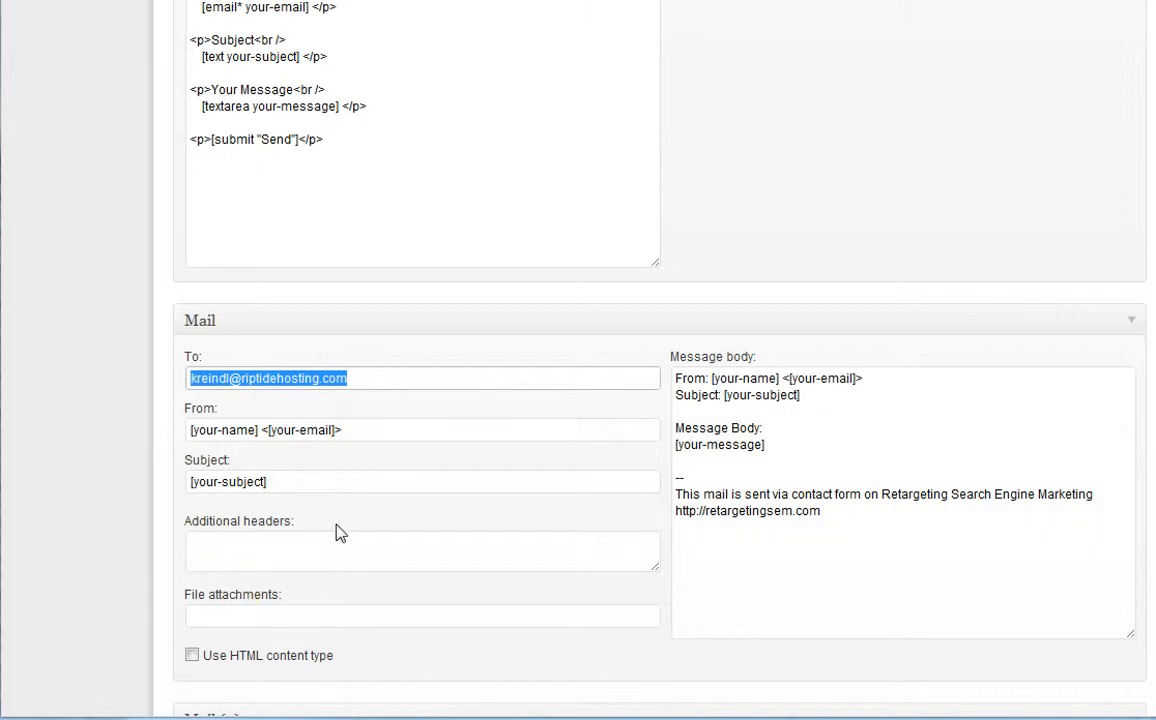
# Examine the remaining mail options, response messages and additional settings of "Contact form 1"
pyautogui.scroll(-2, 500, 534)
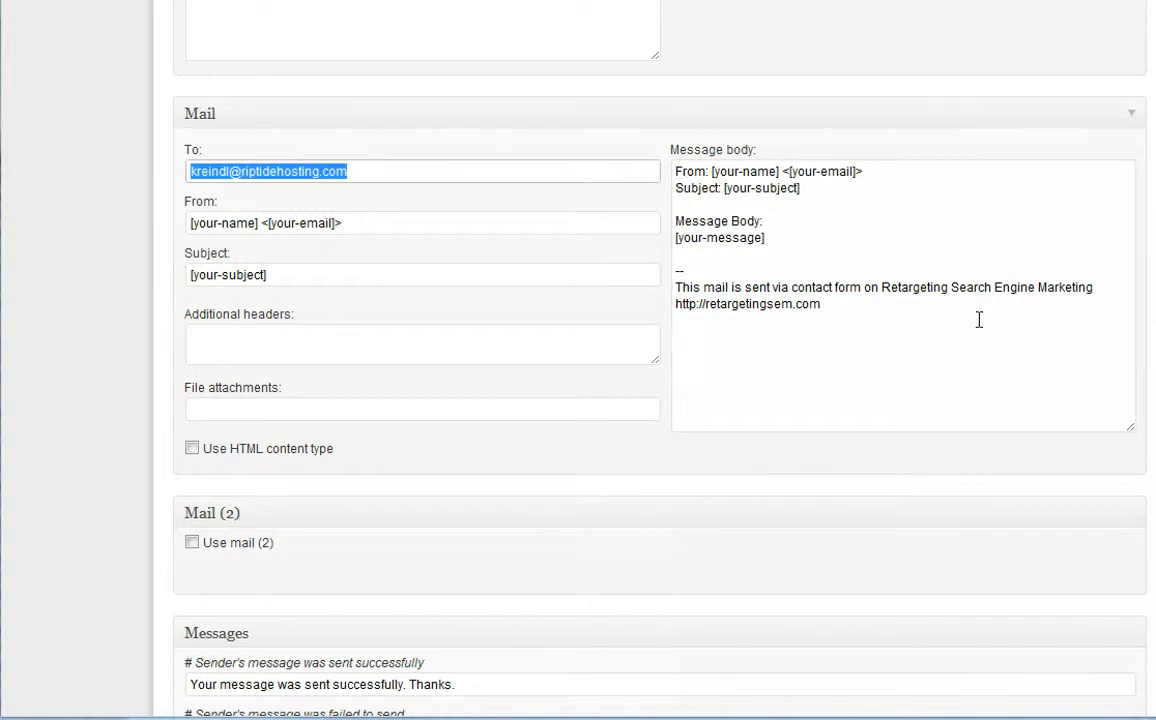
pyautogui.scroll(-2, 898, 338)
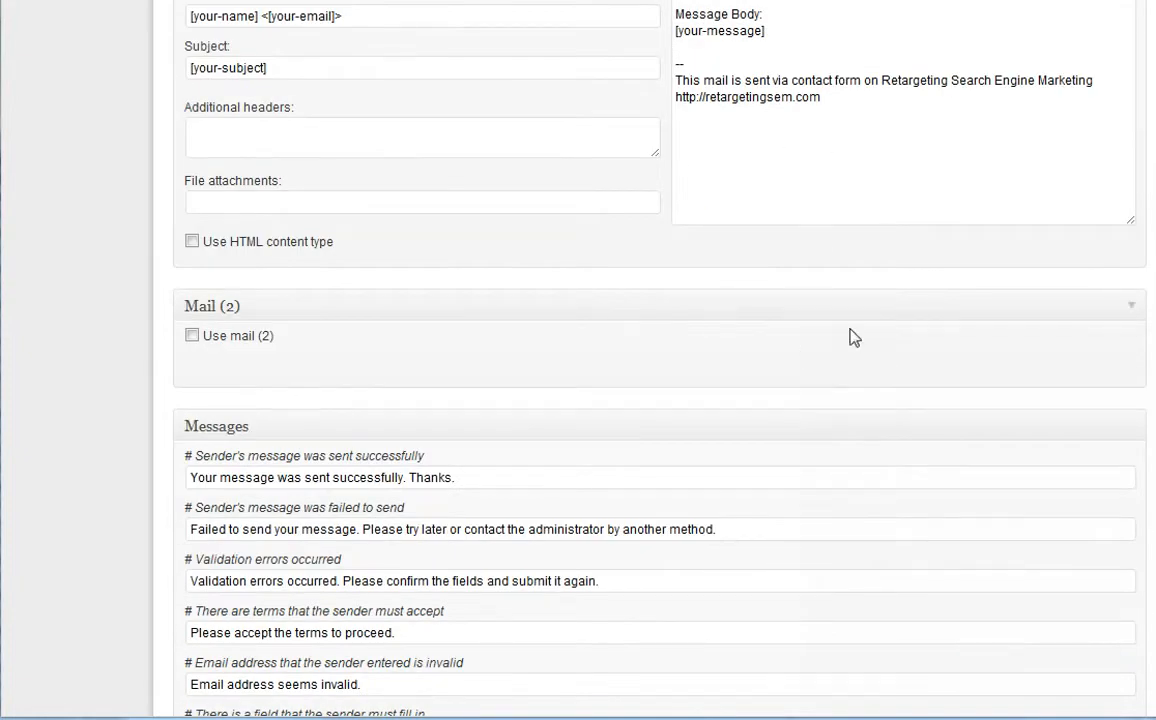
pyautogui.scroll(2, 684, 320)
pyautogui.scroll(-2, 408, 553)
pyautogui.scroll(-3, 563, 516)
pyautogui.scroll(-2, 542, 516)
pyautogui.scroll(-2, 361, 519)
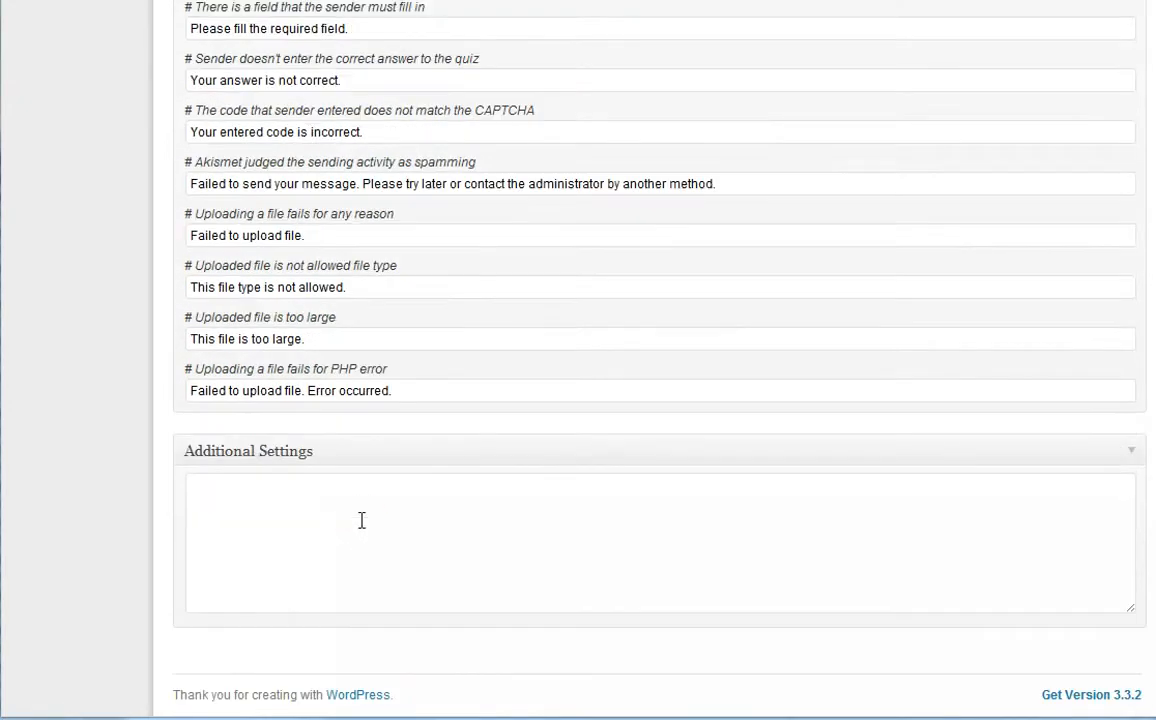
pyautogui.scroll(7, 361, 524)
pyautogui.scroll(8, 361, 528)
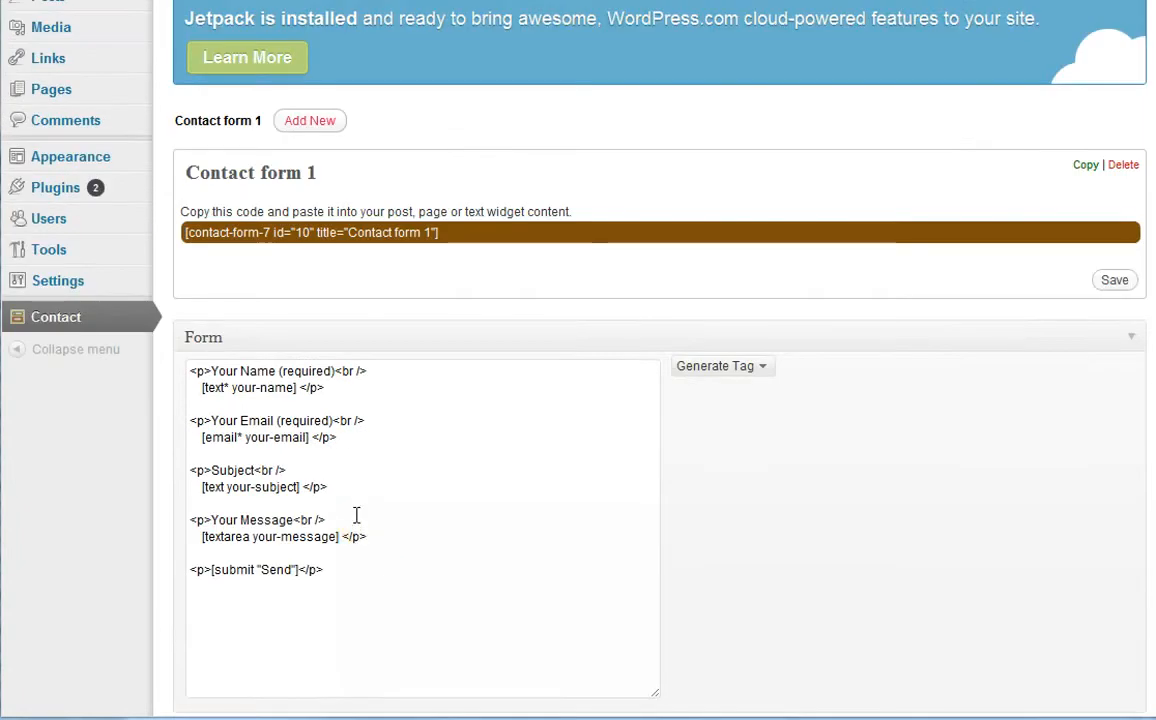
# Copy the shortcode [contact-form-7 id="10" title="Contact form 1"] of the contact form
pyautogui.moveTo(265, 212); pyautogui.dragTo(550, 212)
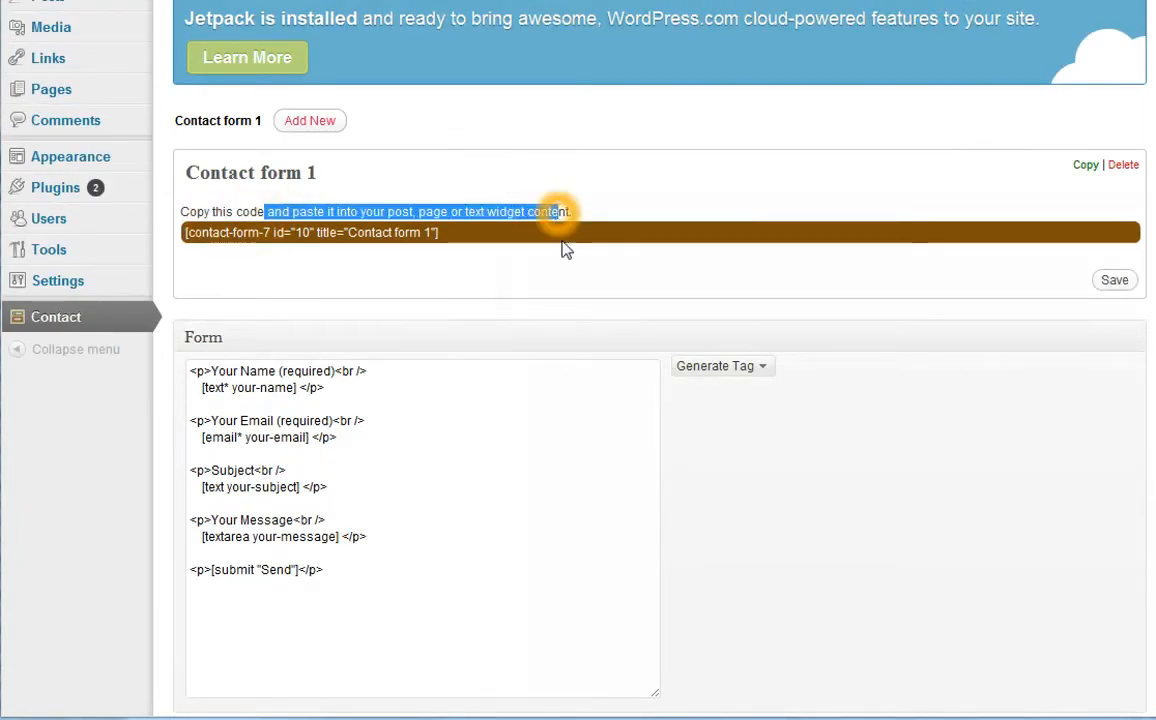
pyautogui.click(560, 273)
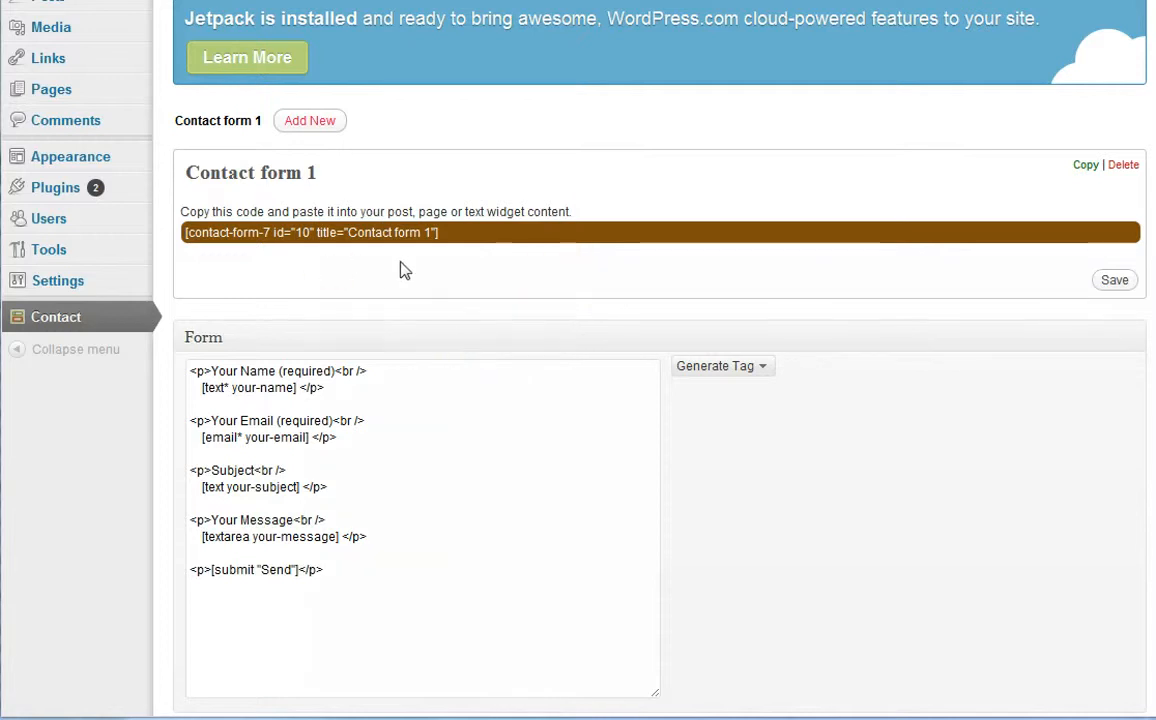
pyautogui.click(447, 240)
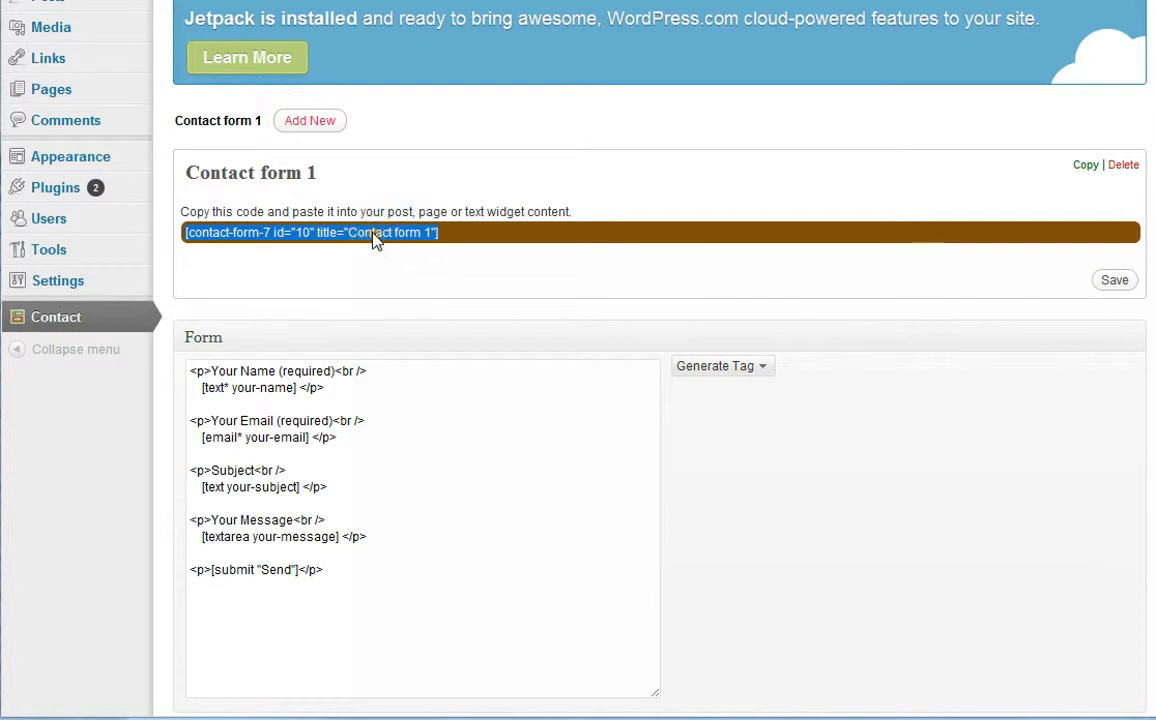
pyautogui.rightClick(375, 240)
pyautogui.click(430, 323)
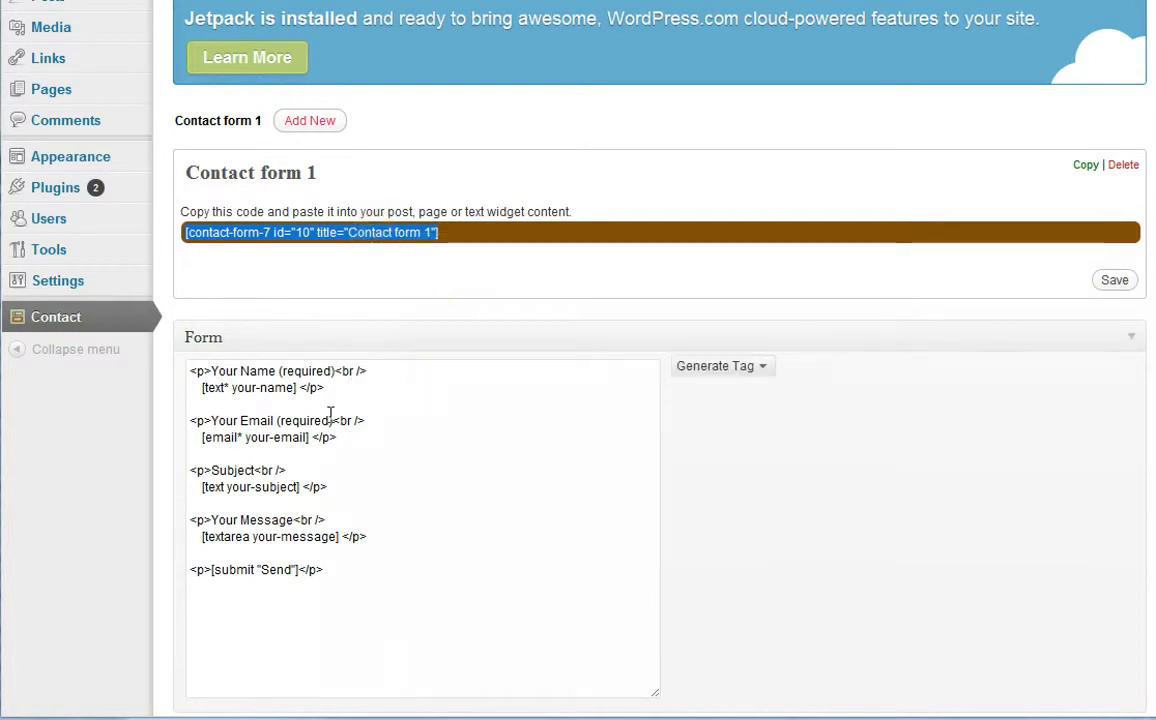
# Start a new page titled "Contact Us" and paste the copied contact form shortcode as its content
pyautogui.scroll(2, 330, 410)
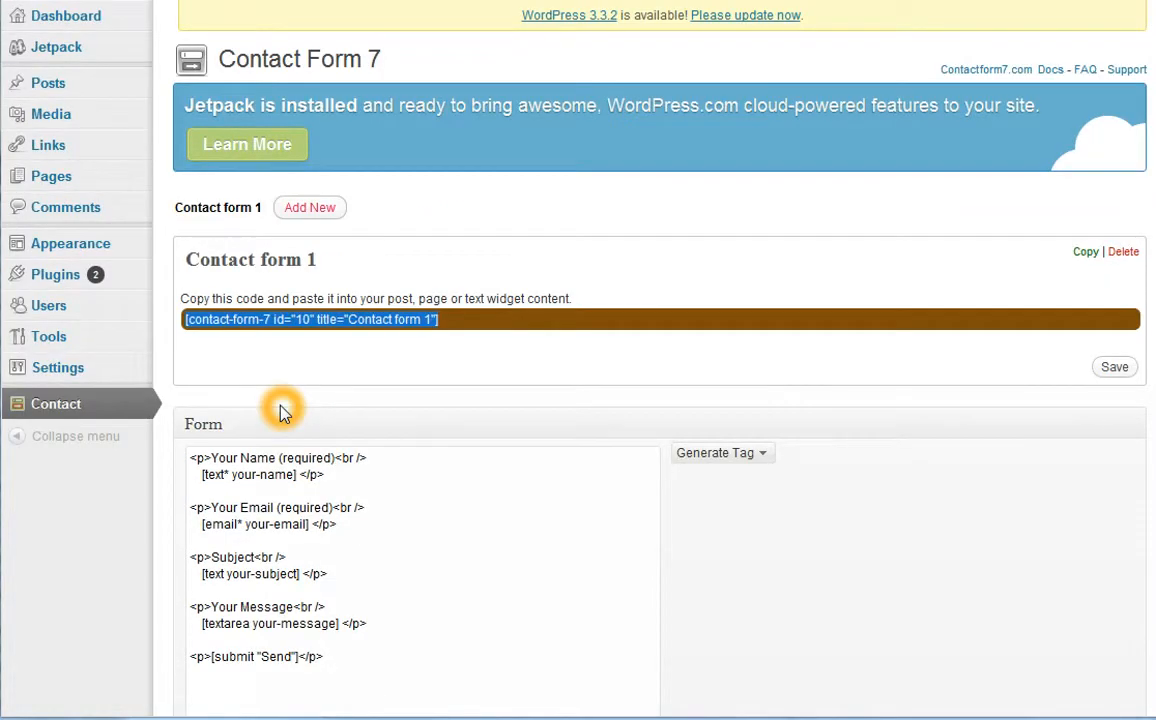
pyautogui.moveTo(48, 180)
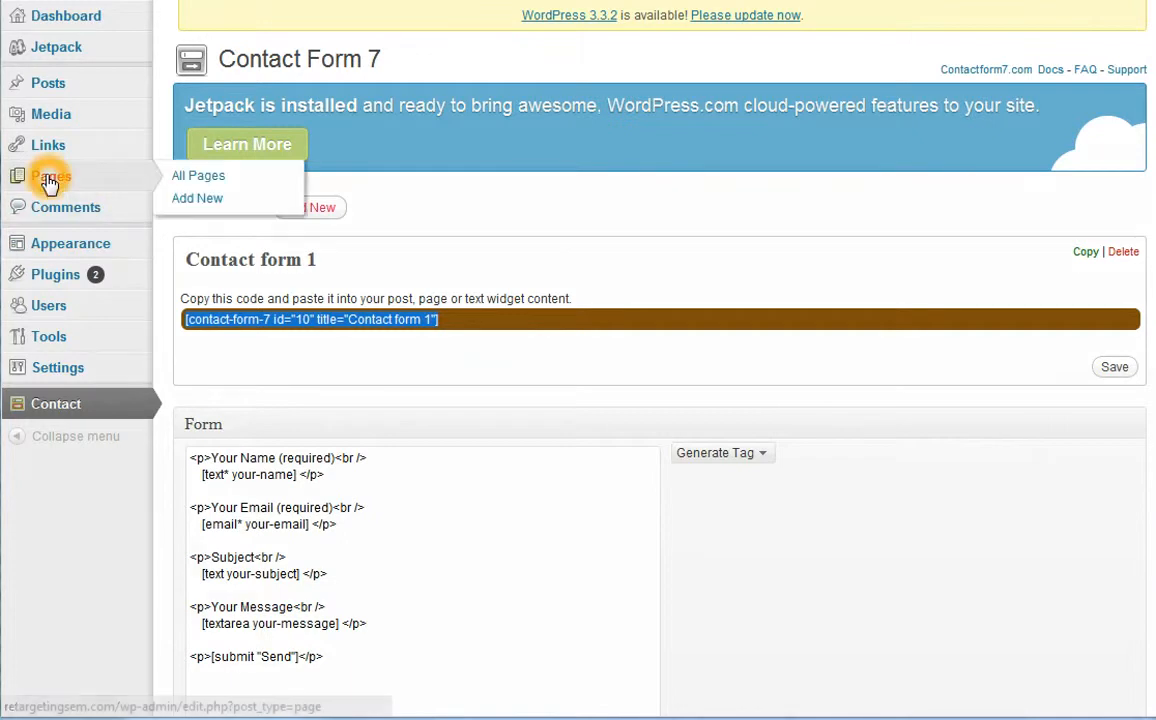
pyautogui.click(197, 202)
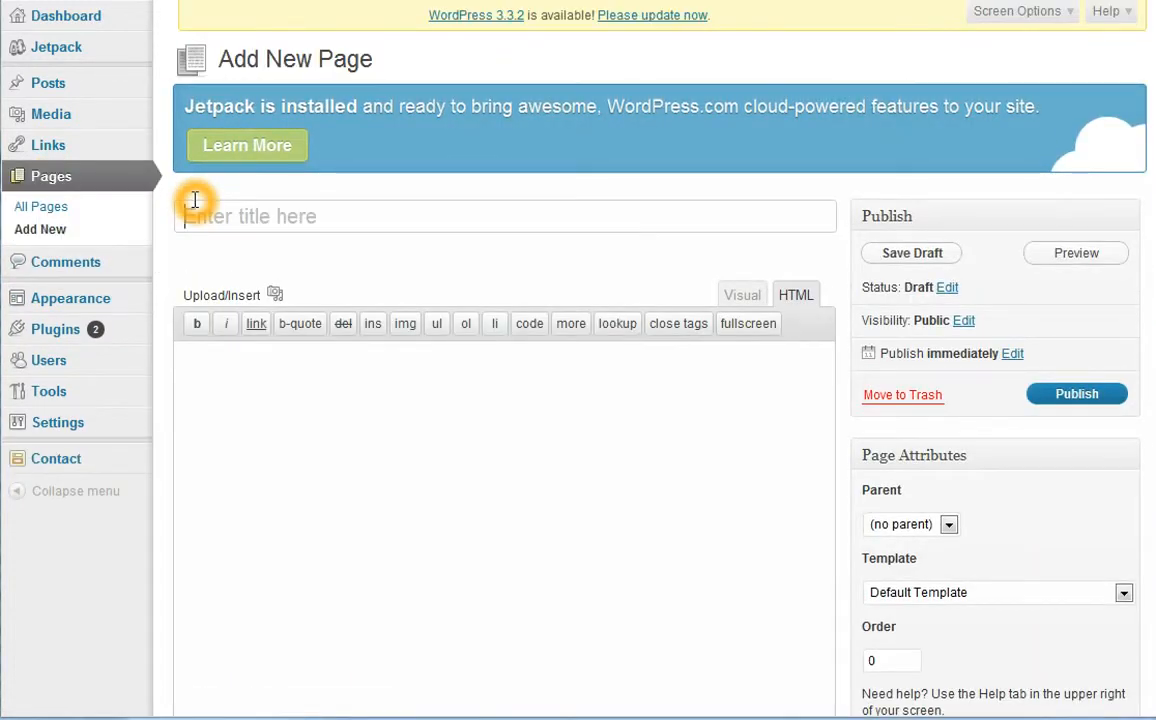
pyautogui.write('Contact Us')
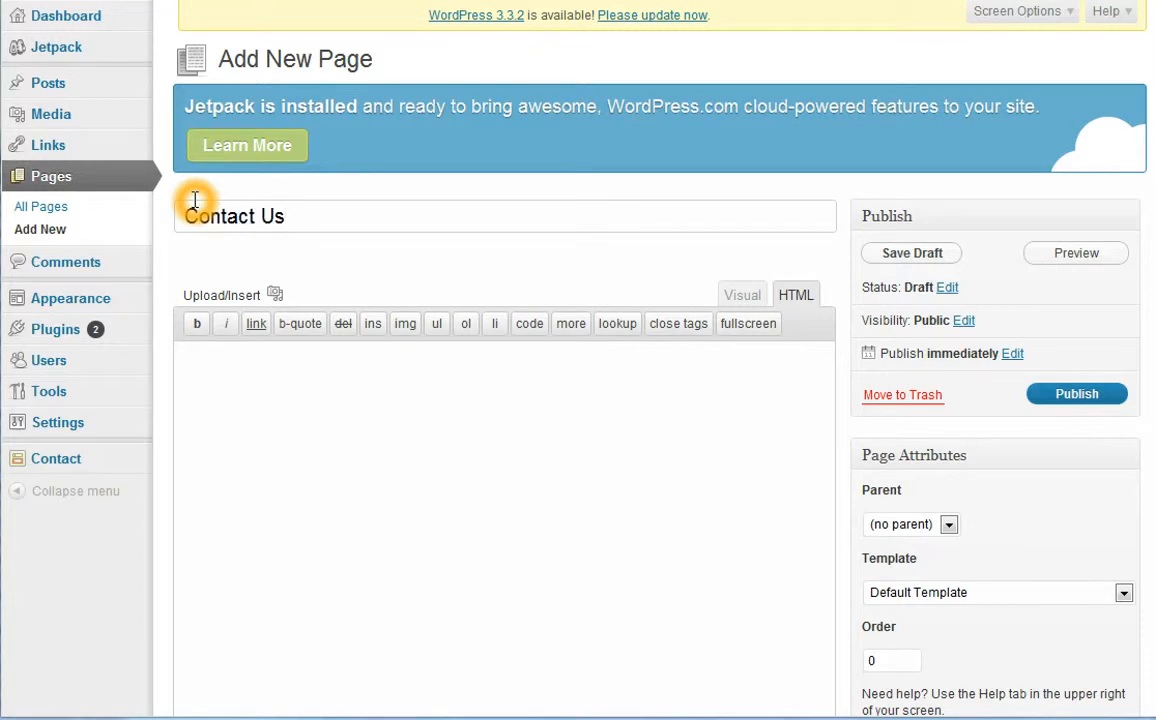
pyautogui.click(302, 415)
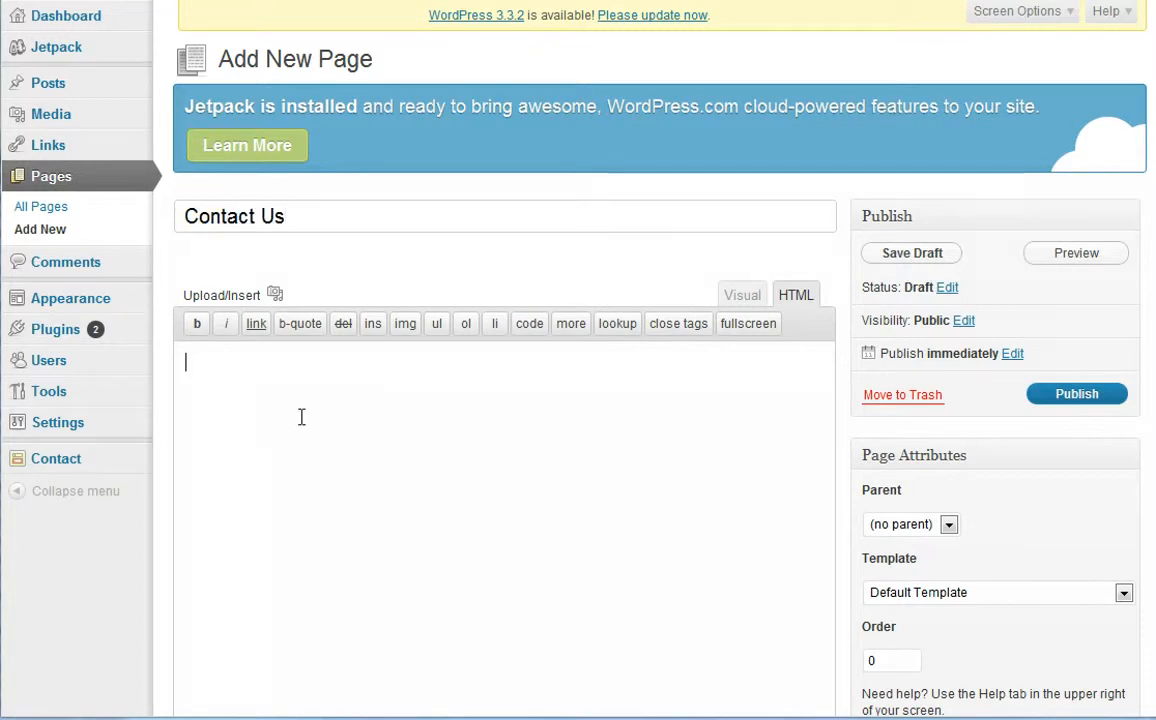
pyautogui.hotkey('ctrl', 'v')
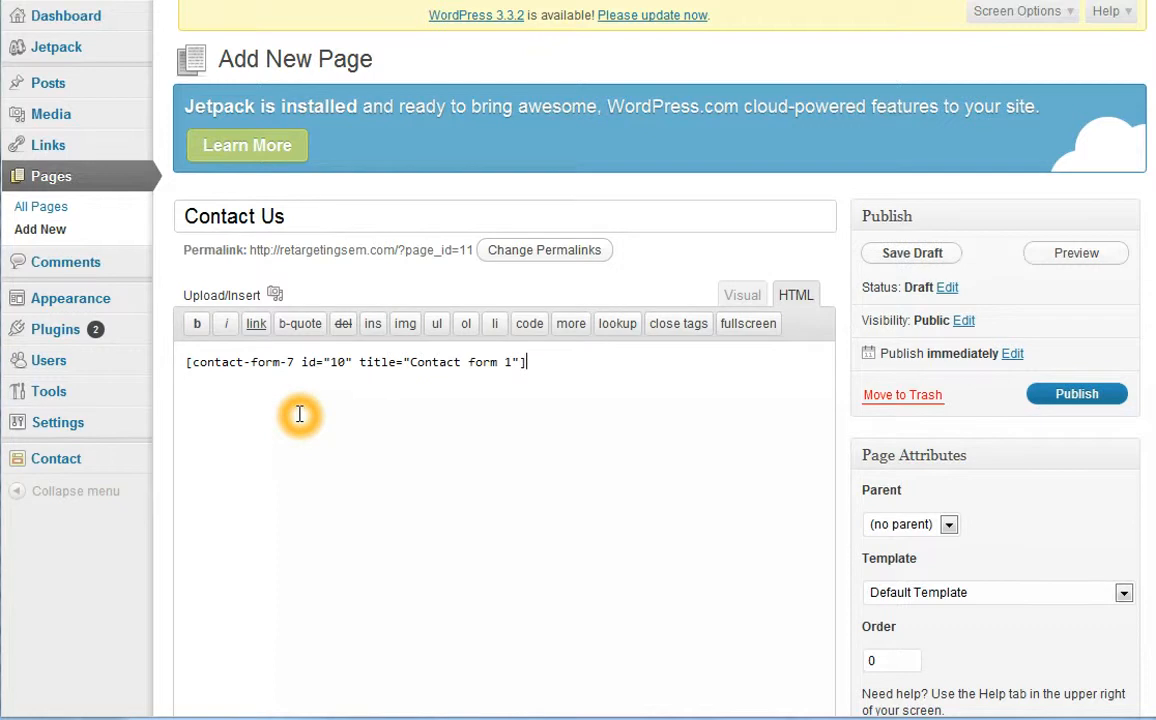
# Publish the Contact Us page and open it on the refreshed retargetingsem.com site to check the contact form
pyautogui.click(1092, 398)
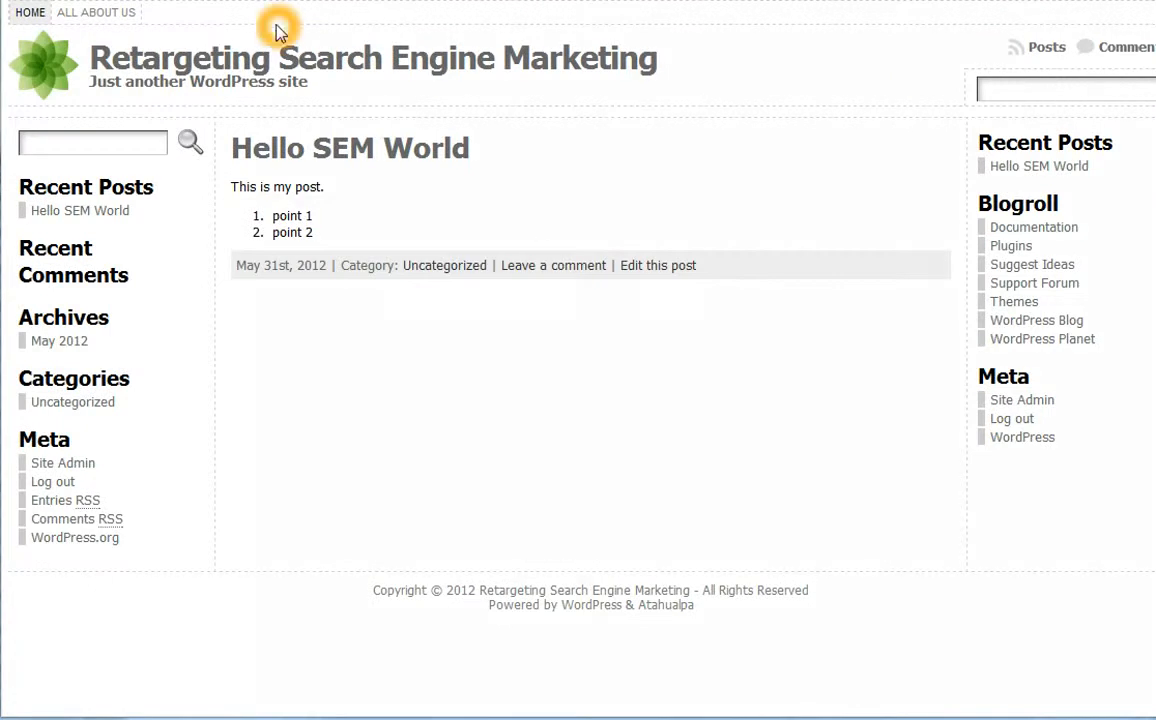
pyautogui.press('F5')
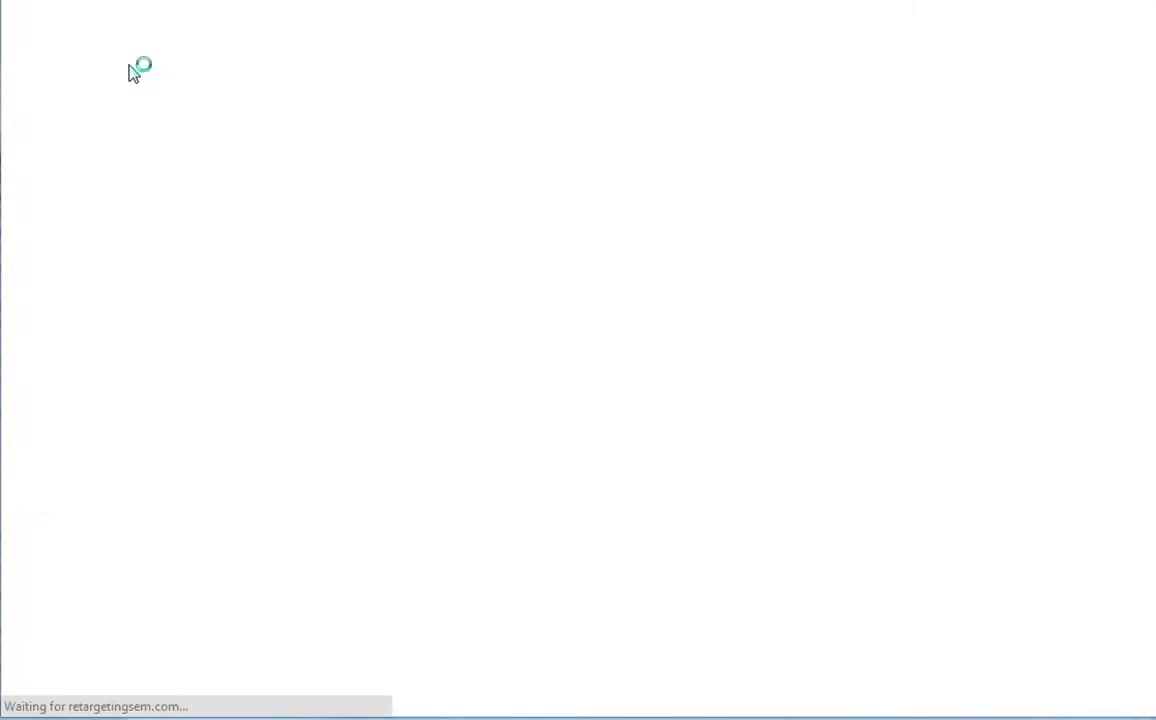
pyautogui.click(185, 14)
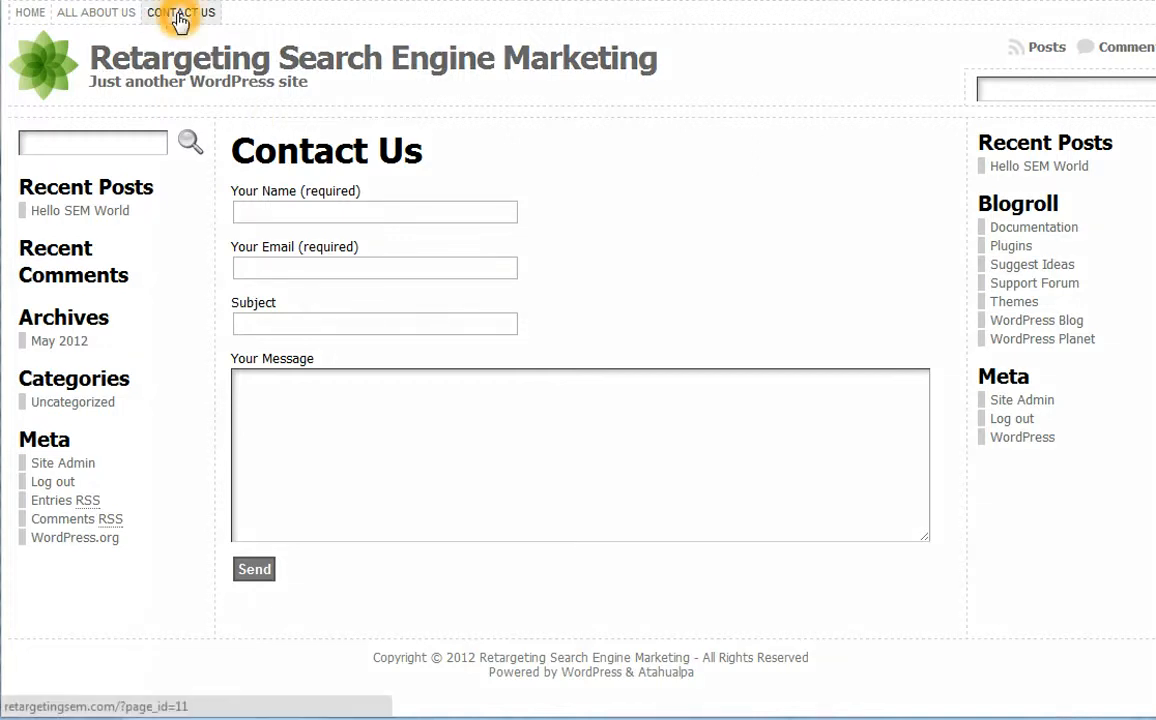
# Review the list of installed plugins on retargetingseo.com for the remaining plugins to add
pyautogui.click(88, 14)
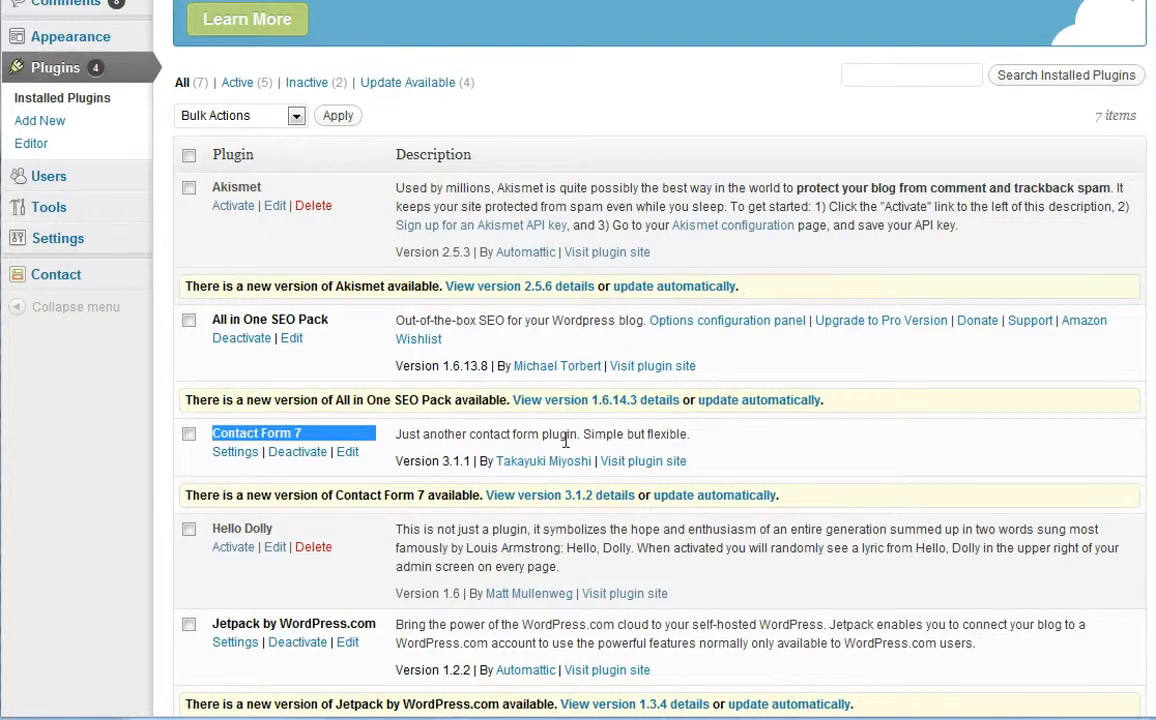
pyautogui.scroll(-5, 506, 515)
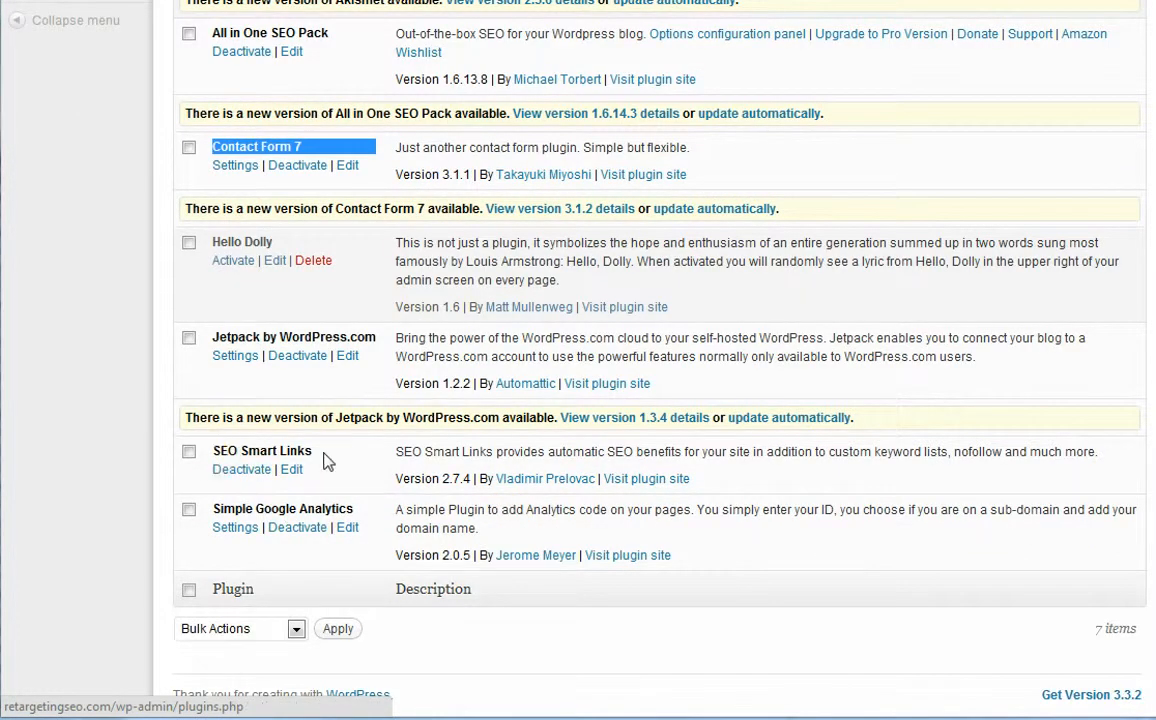
pyautogui.click(368, 514)
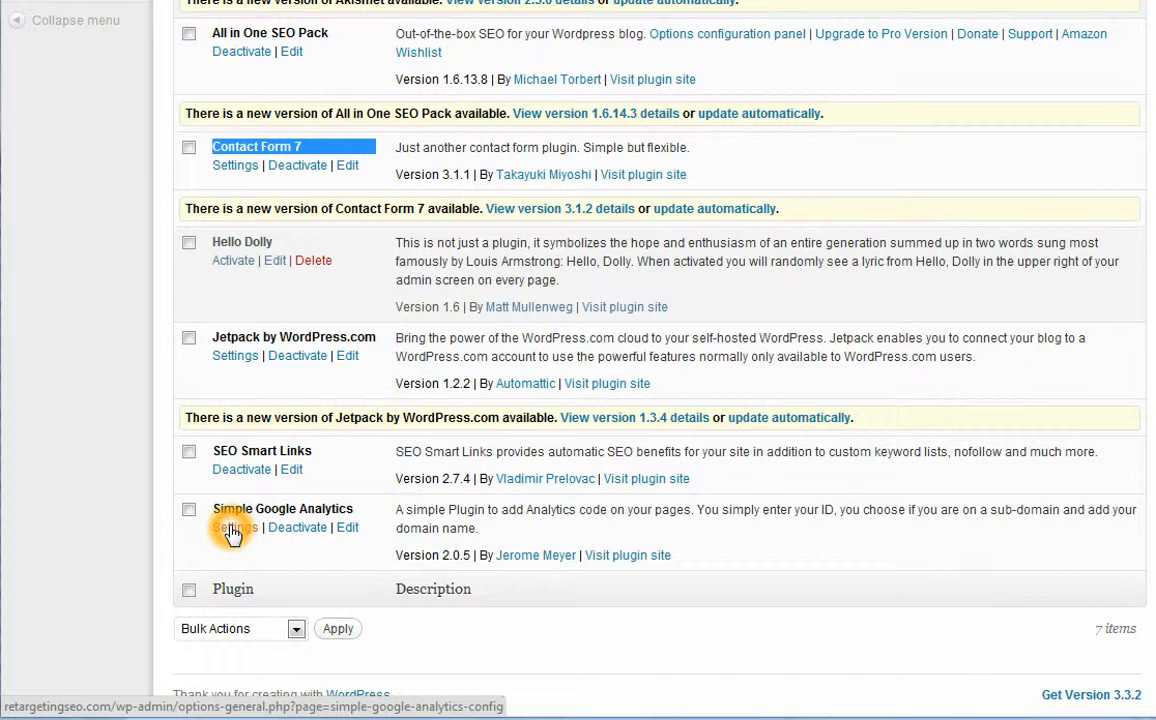
pyautogui.scroll(3, 230, 533)
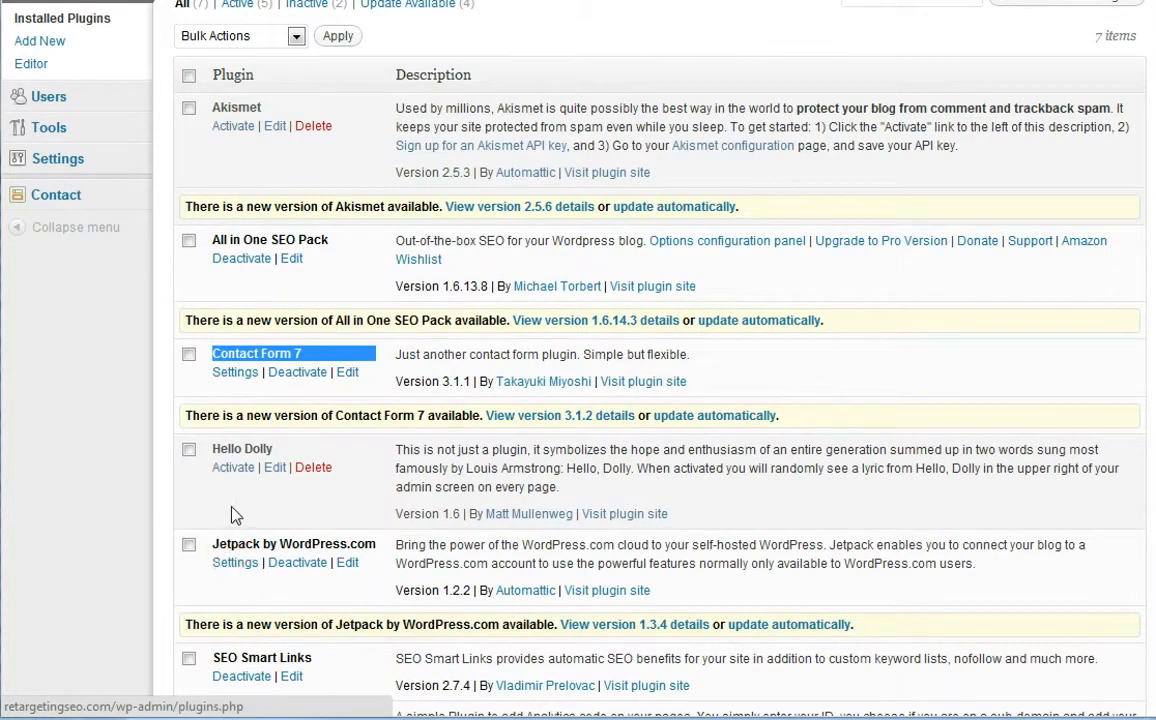
pyautogui.scroll(1, 250, 480)
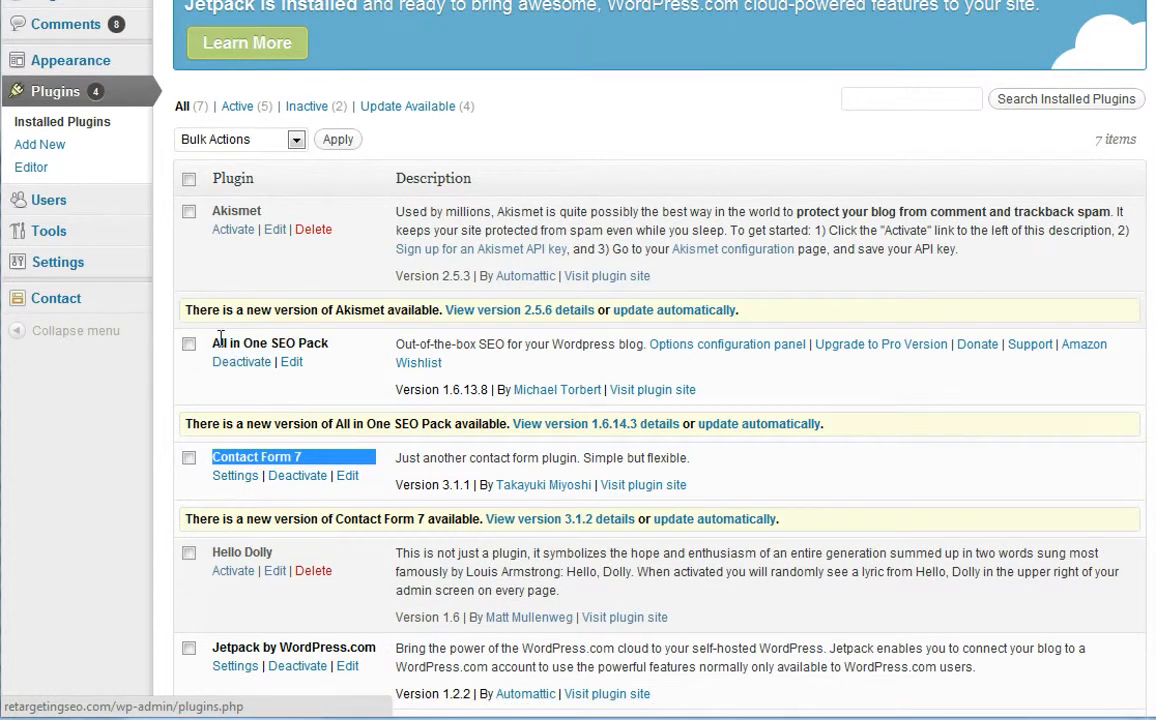
# Copy the plugin name "All in One SEO Pack" from retargetingseo.com, then search for and install that plugin on retargetingsem.com
pyautogui.moveTo(212, 342); pyautogui.dragTo(328, 344)
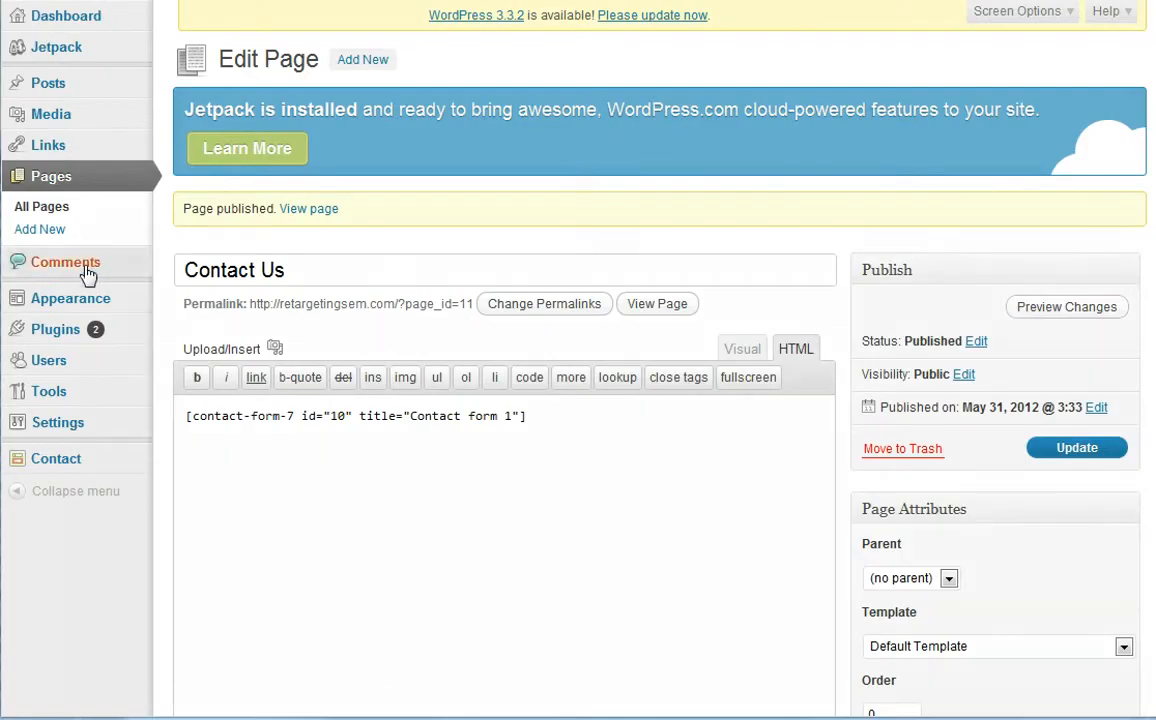
pyautogui.moveTo(57, 325)
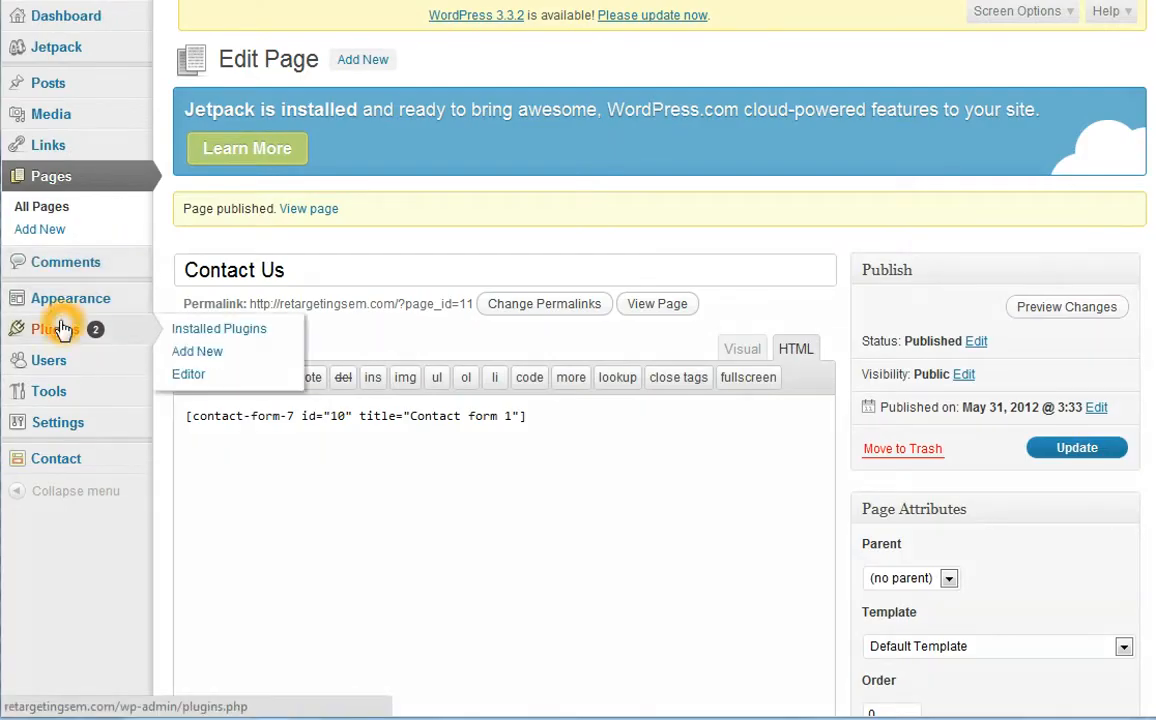
pyautogui.click(200, 352)
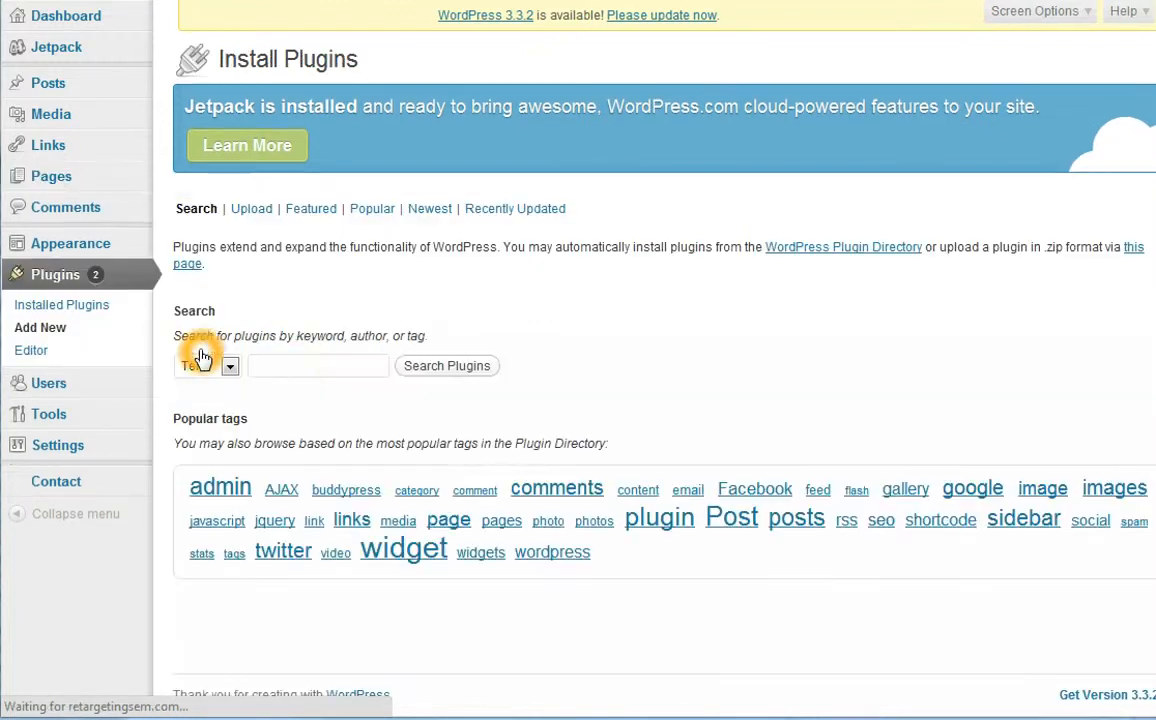
pyautogui.click(305, 366)
pyautogui.write('All in One SEO Pack')
pyautogui.click(441, 370)
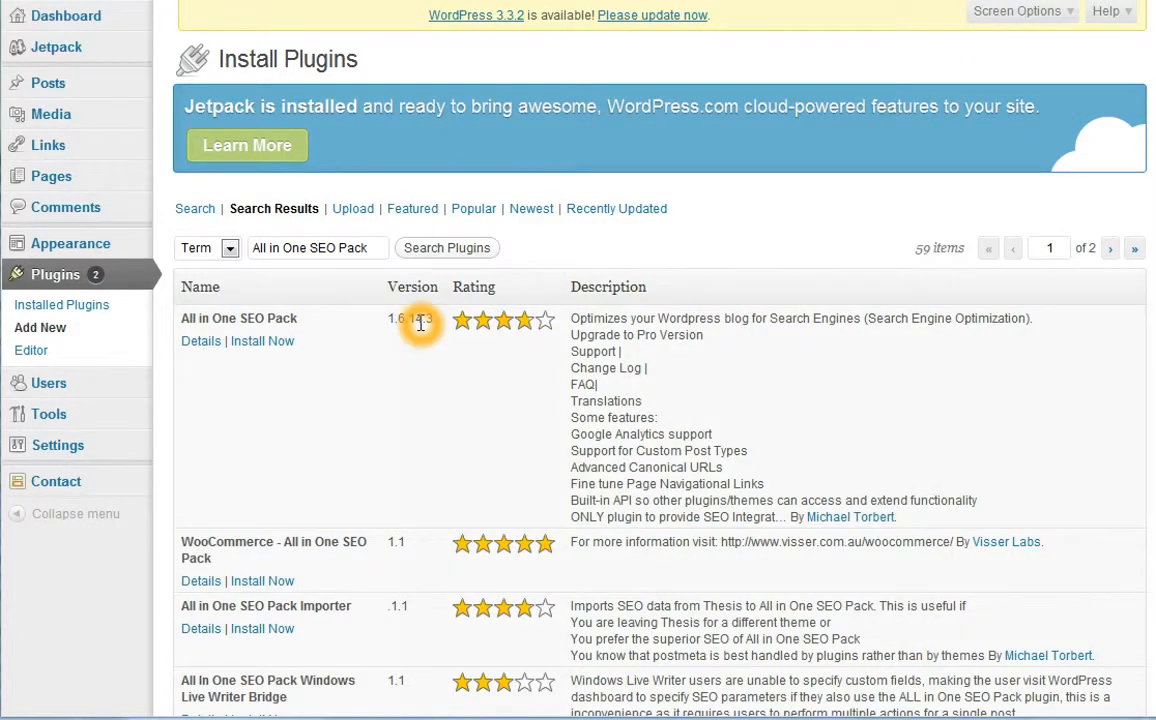
pyautogui.click(276, 341)
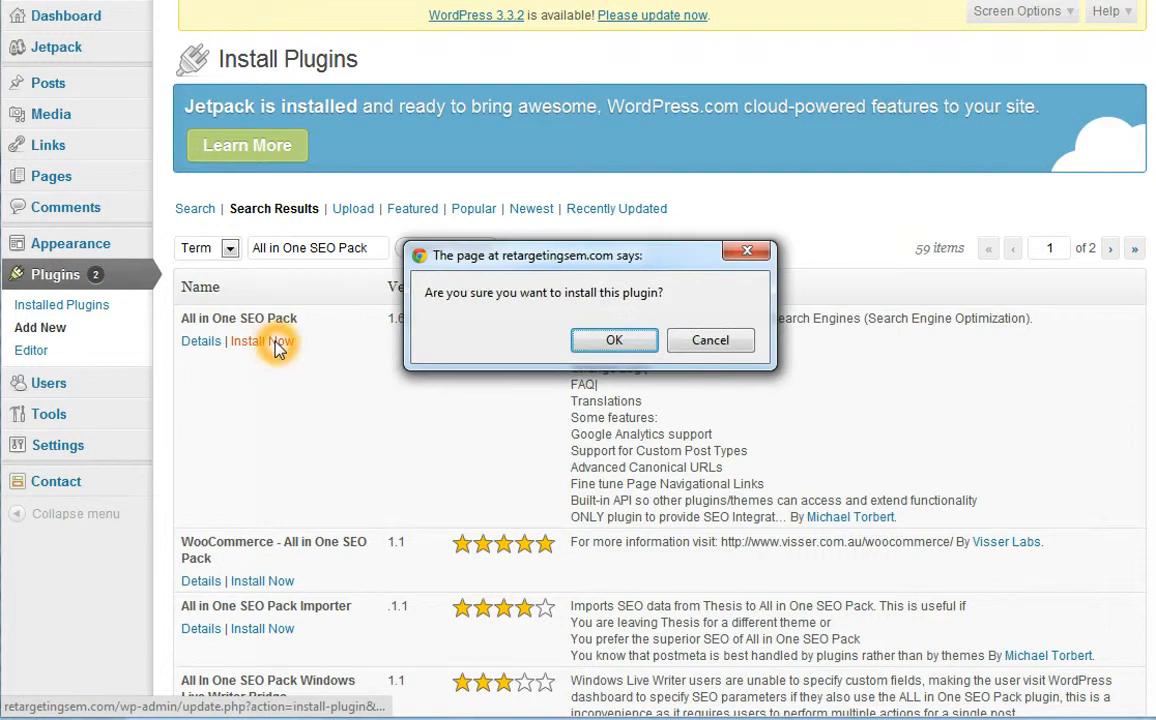
pyautogui.click(614, 340)
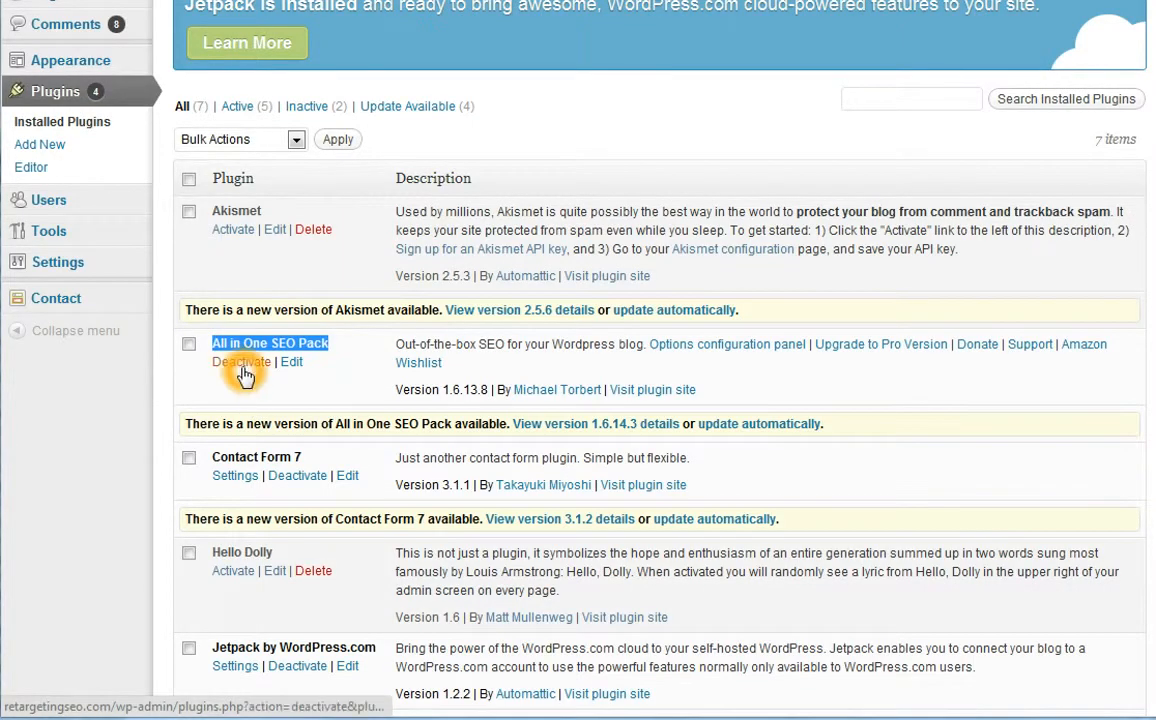
pyautogui.click(291, 366)
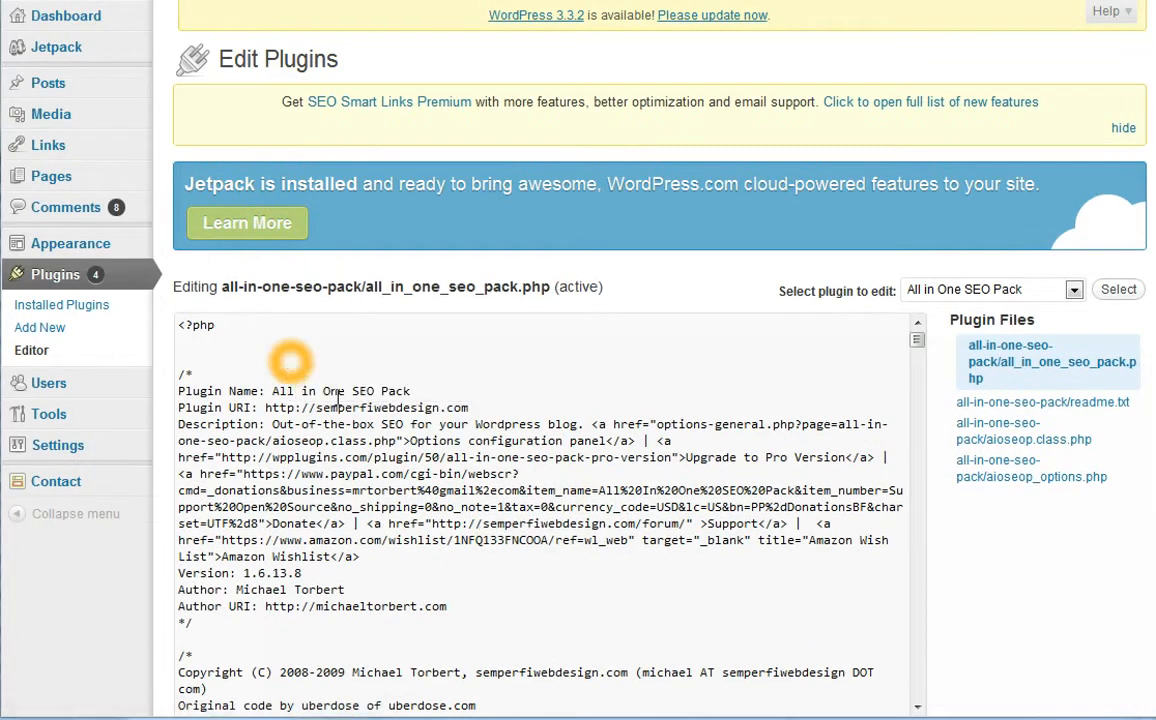
pyautogui.scroll(-15, 498, 529)
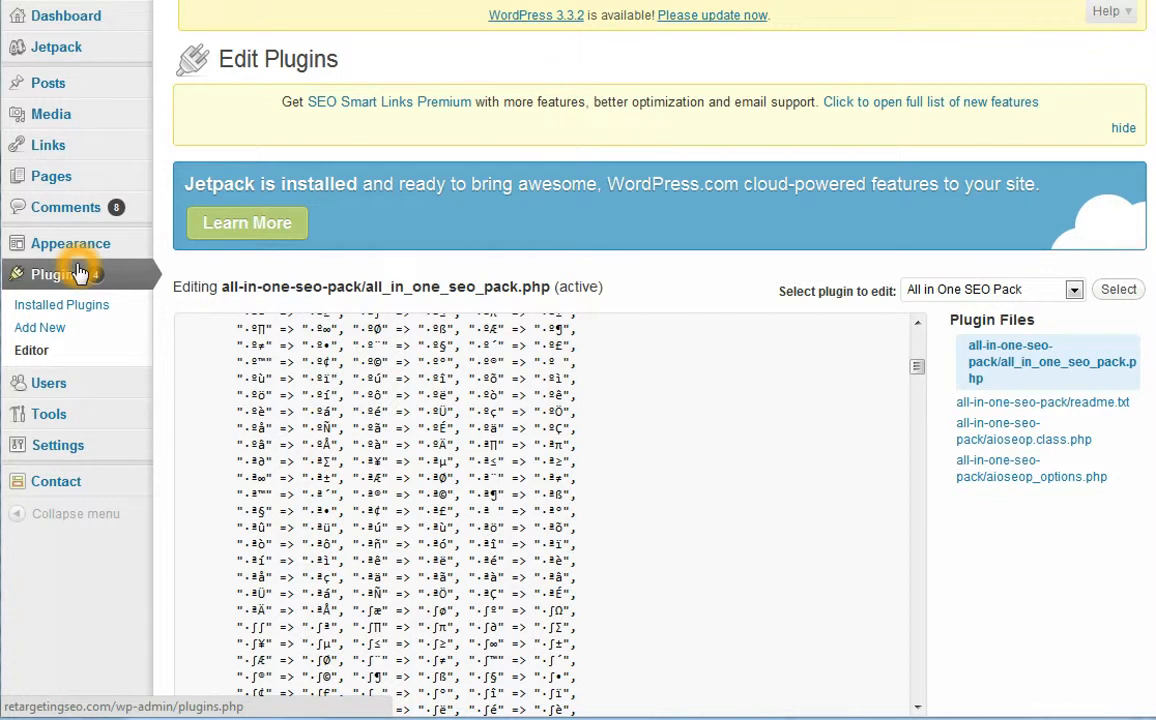
pyautogui.click(66, 306)
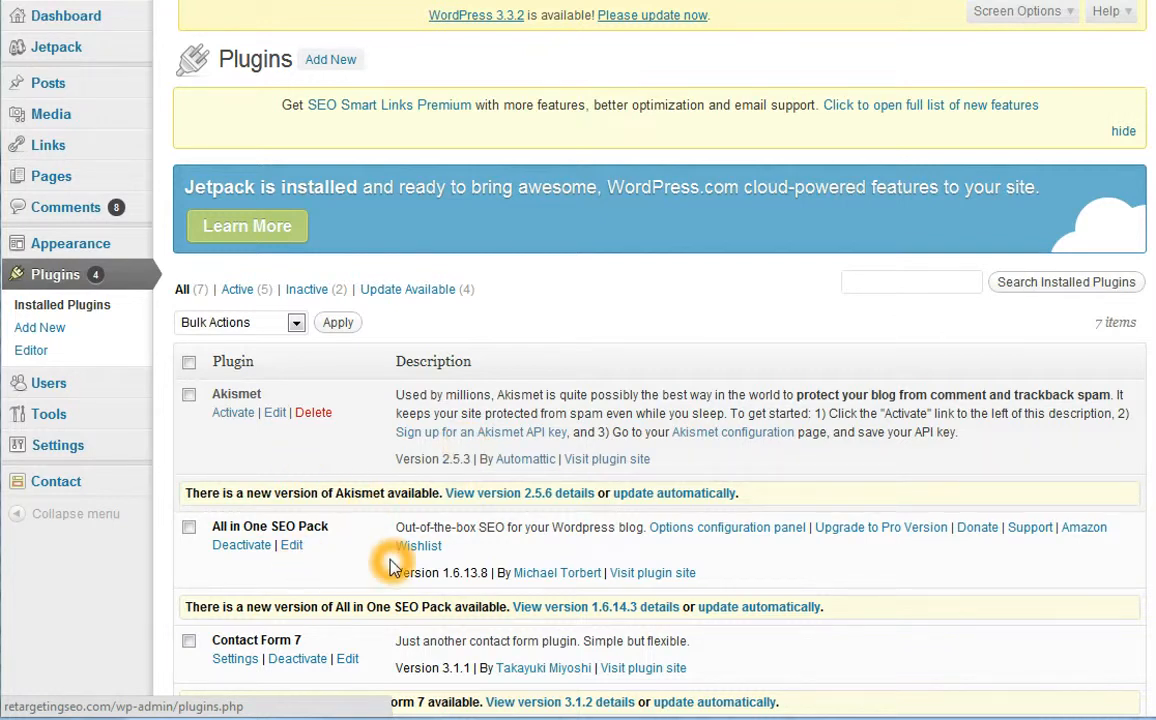
# Open the All in One SEO options on retargetingseo.com and examine the home fields, title formats, keyword and noindex settings
pyautogui.click(733, 531)
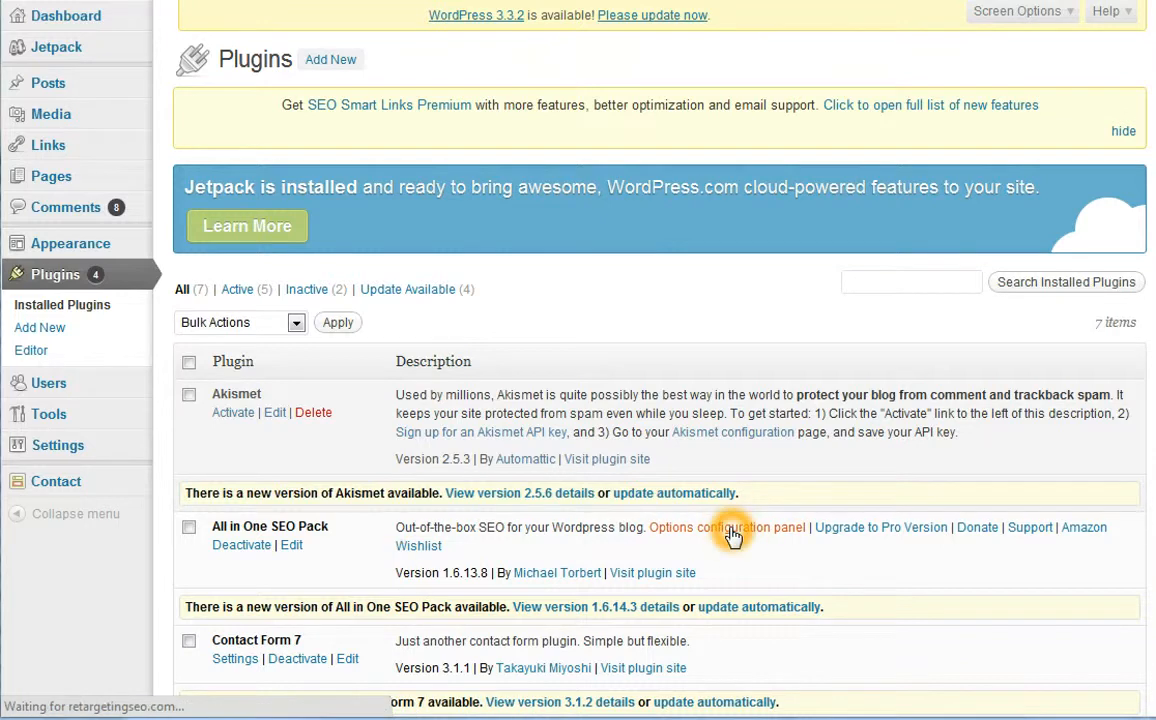
pyautogui.scroll(-6, 640, 512)
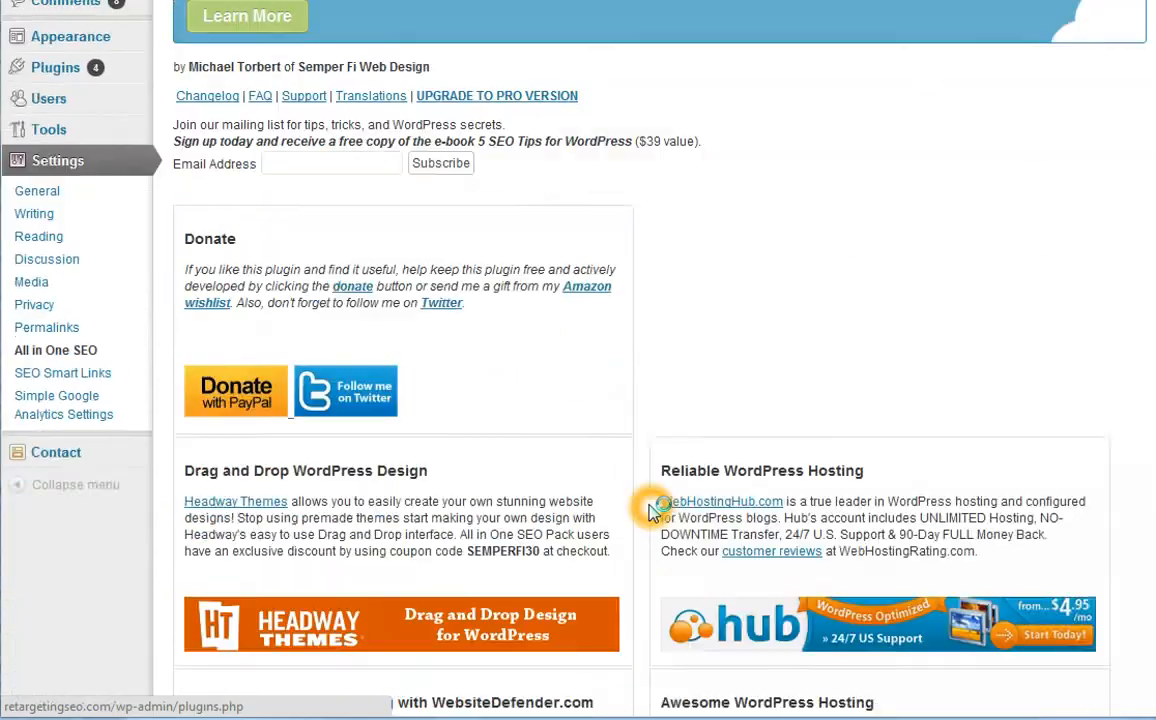
pyautogui.scroll(-3, 652, 510)
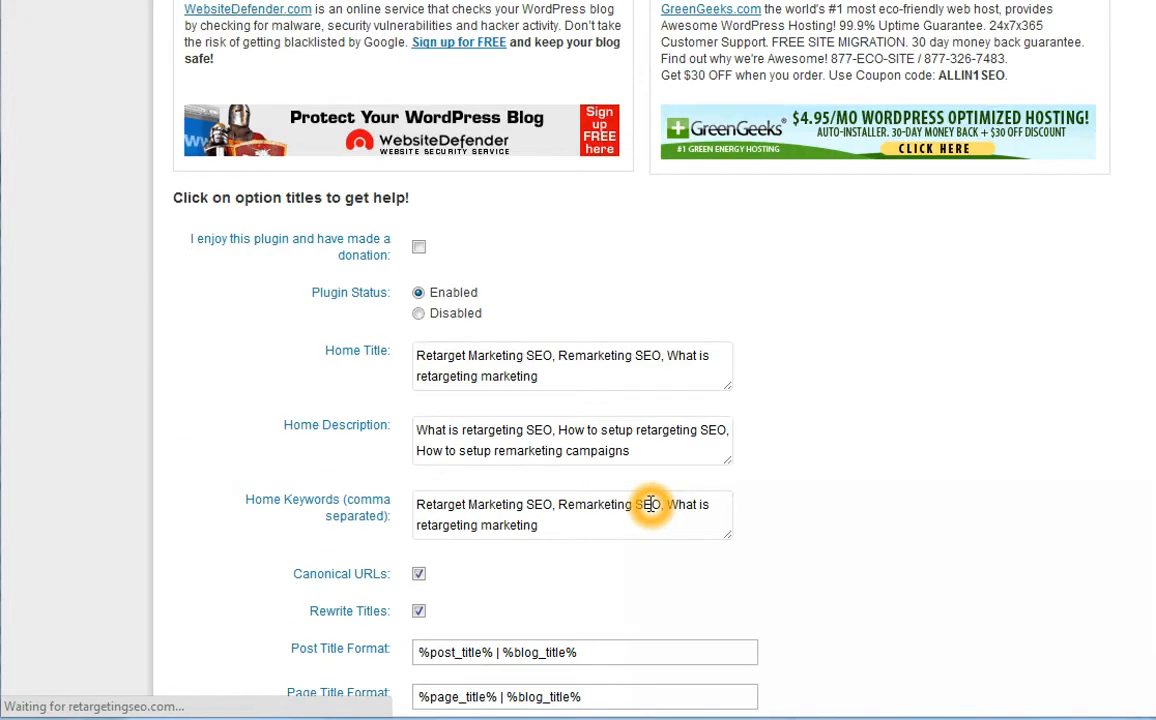
pyautogui.scroll(-2, 651, 504)
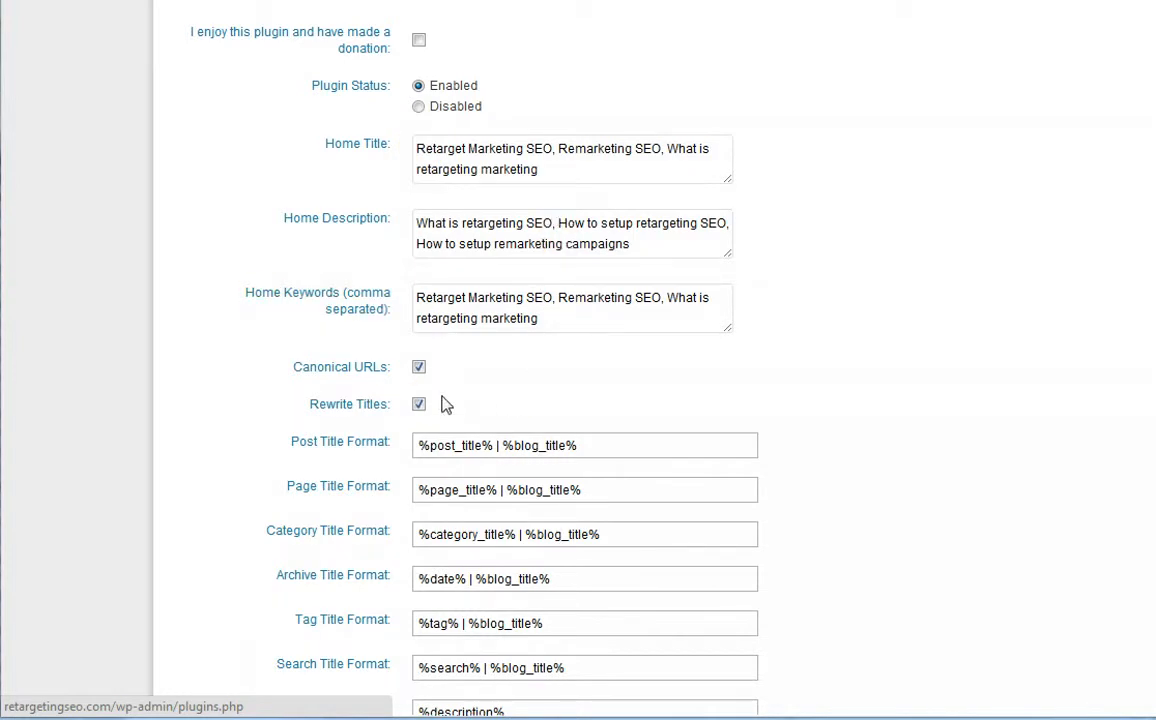
pyautogui.click(421, 370)
pyautogui.scroll(-3, 387, 606)
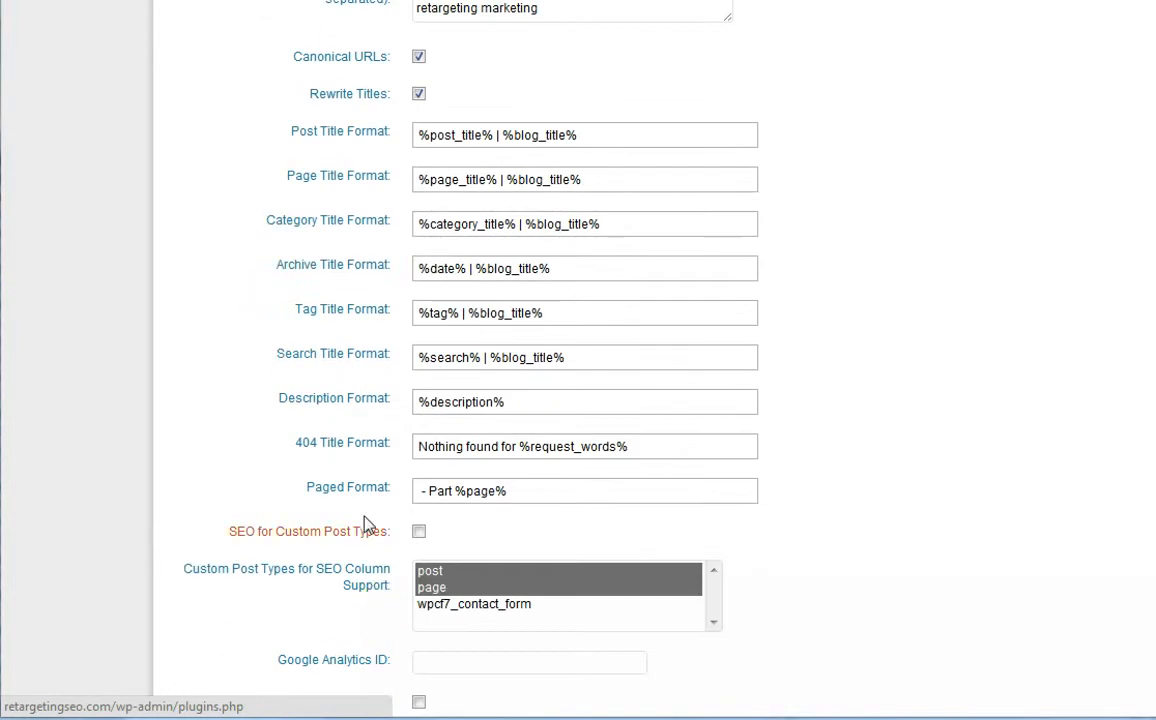
pyautogui.scroll(-4, 379, 421)
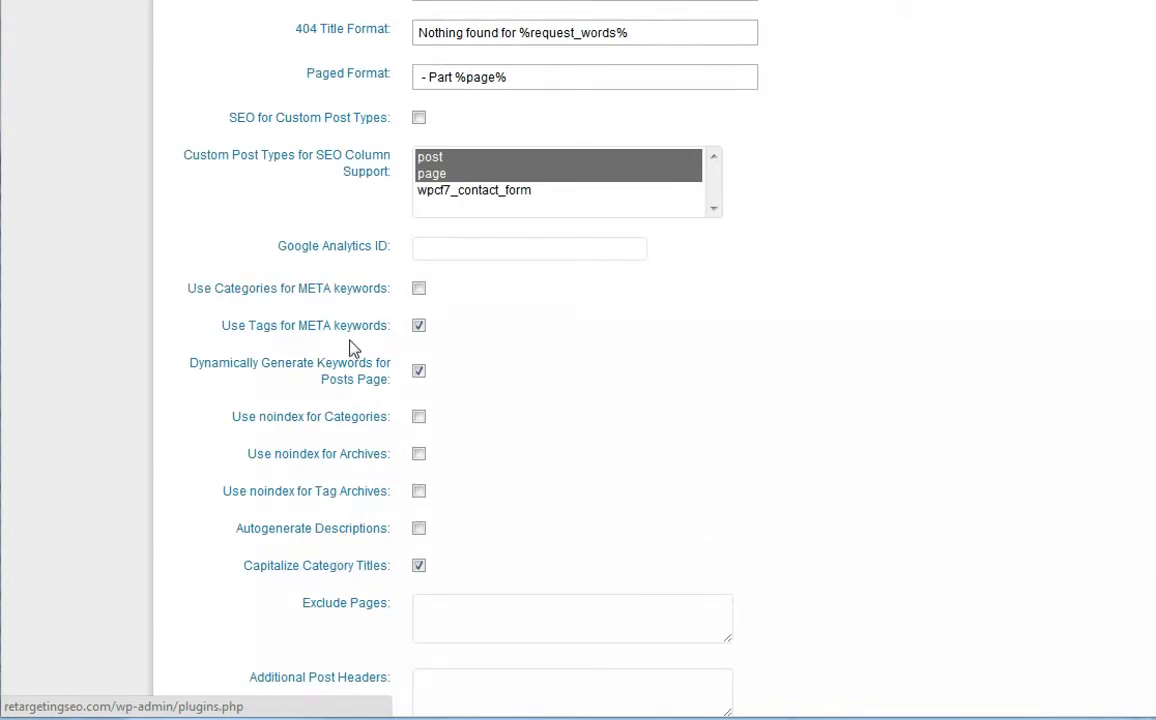
pyautogui.click(236, 381)
pyautogui.click(557, 403)
pyautogui.scroll(-3, 557, 403)
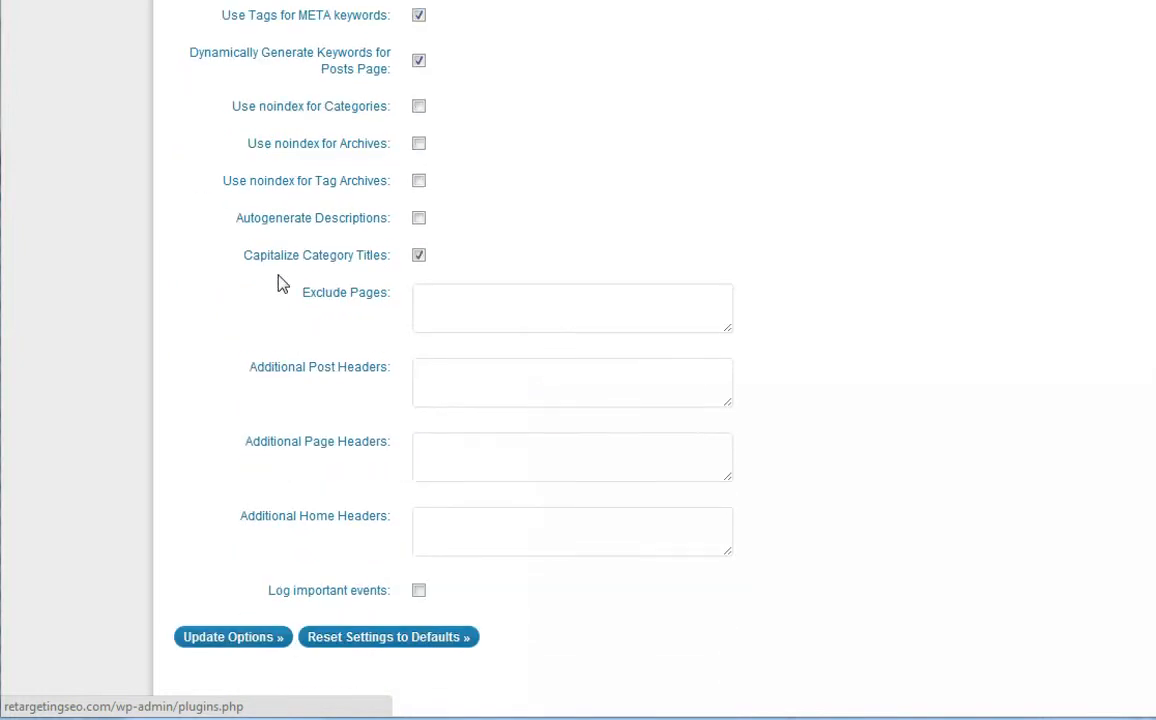
pyautogui.scroll(15, 463, 479)
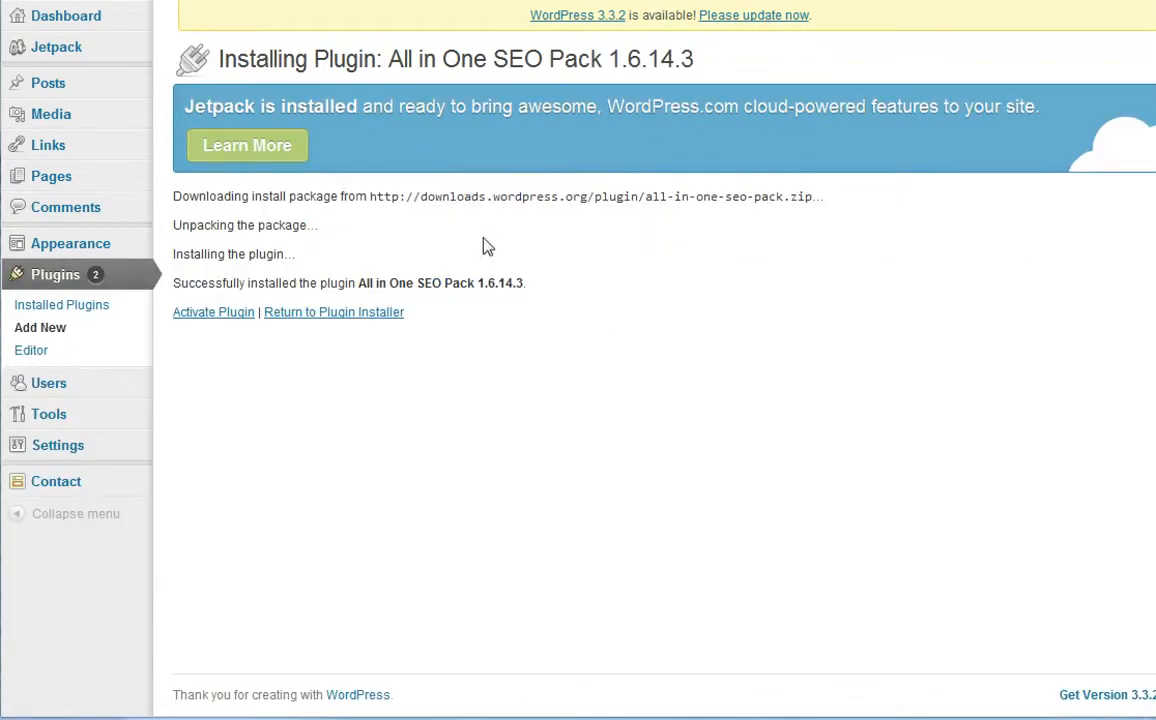
# Activate All in One SEO Pack on retargetingsem.com and open its options configuration panel
pyautogui.click(222, 316)
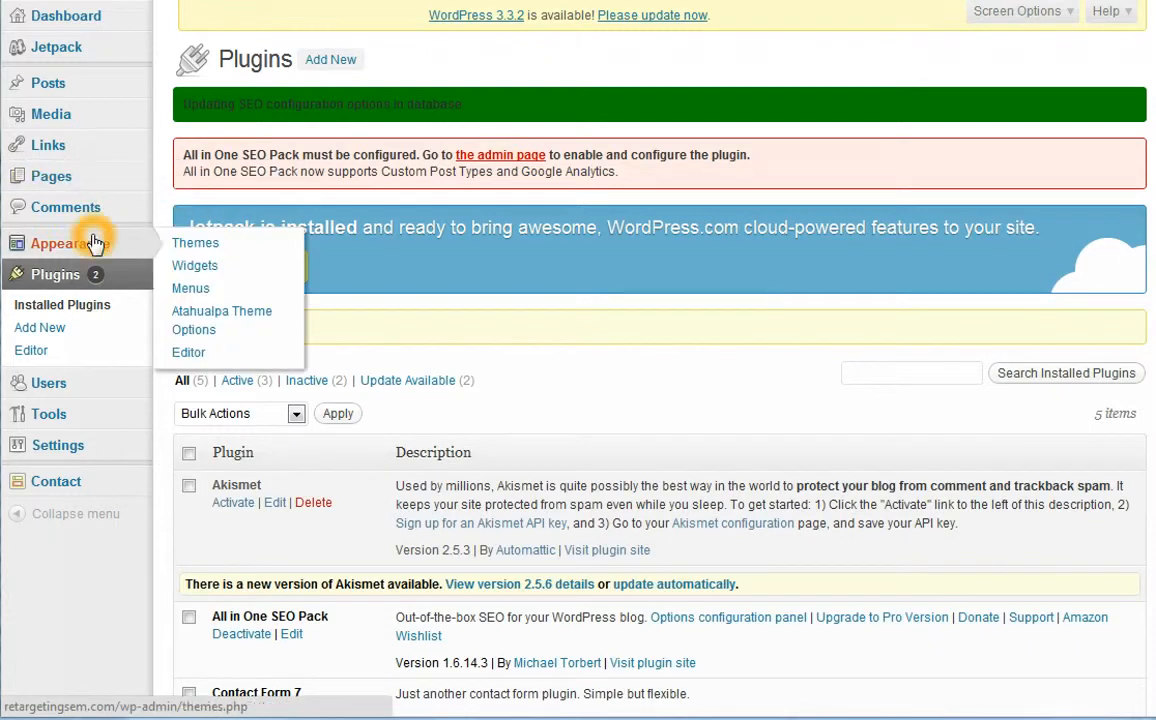
pyautogui.scroll(-2, 380, 525)
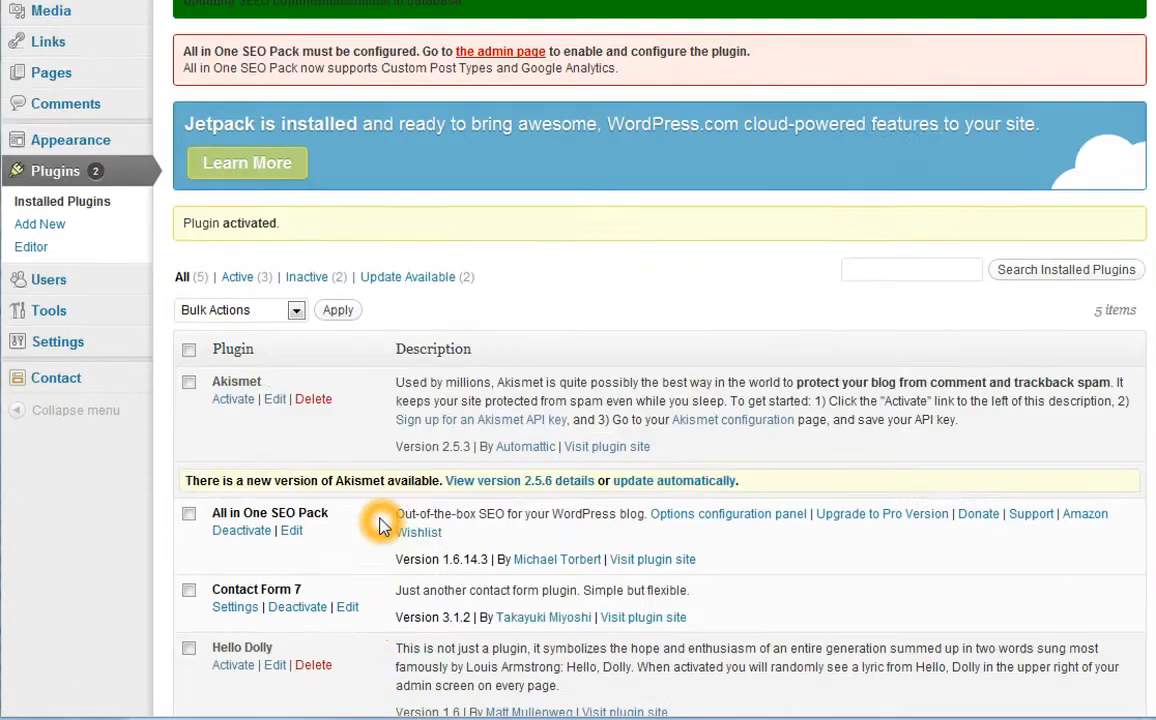
pyautogui.click(690, 418)
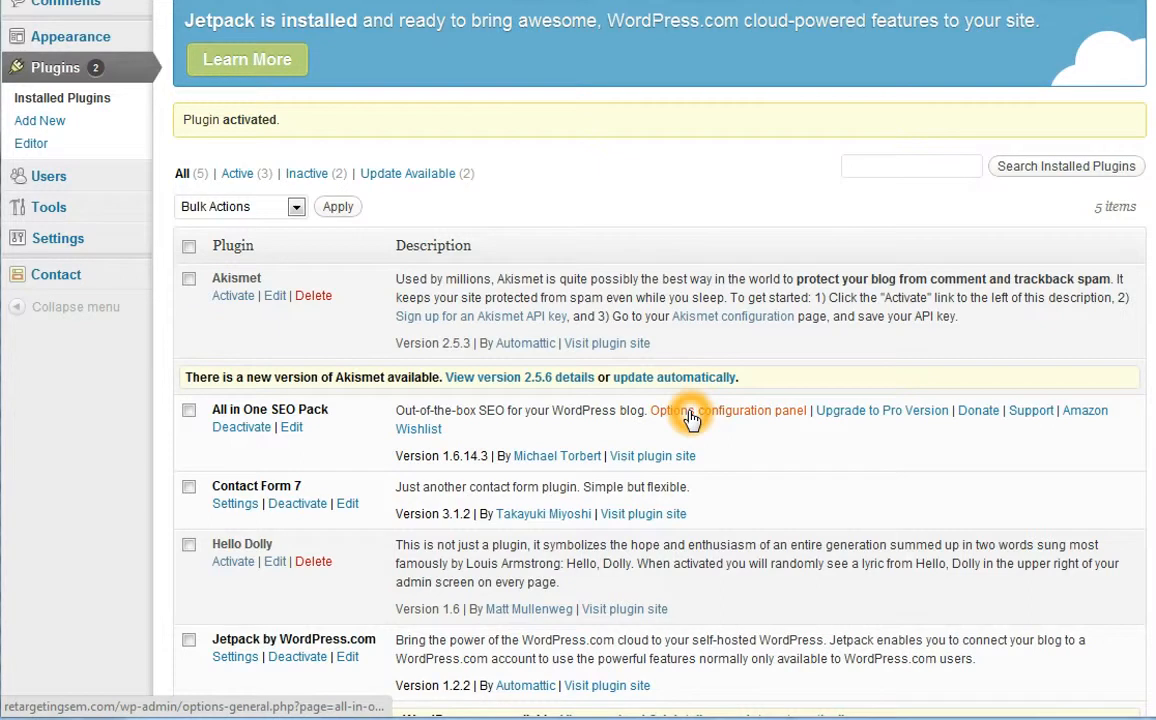
pyautogui.click(704, 420)
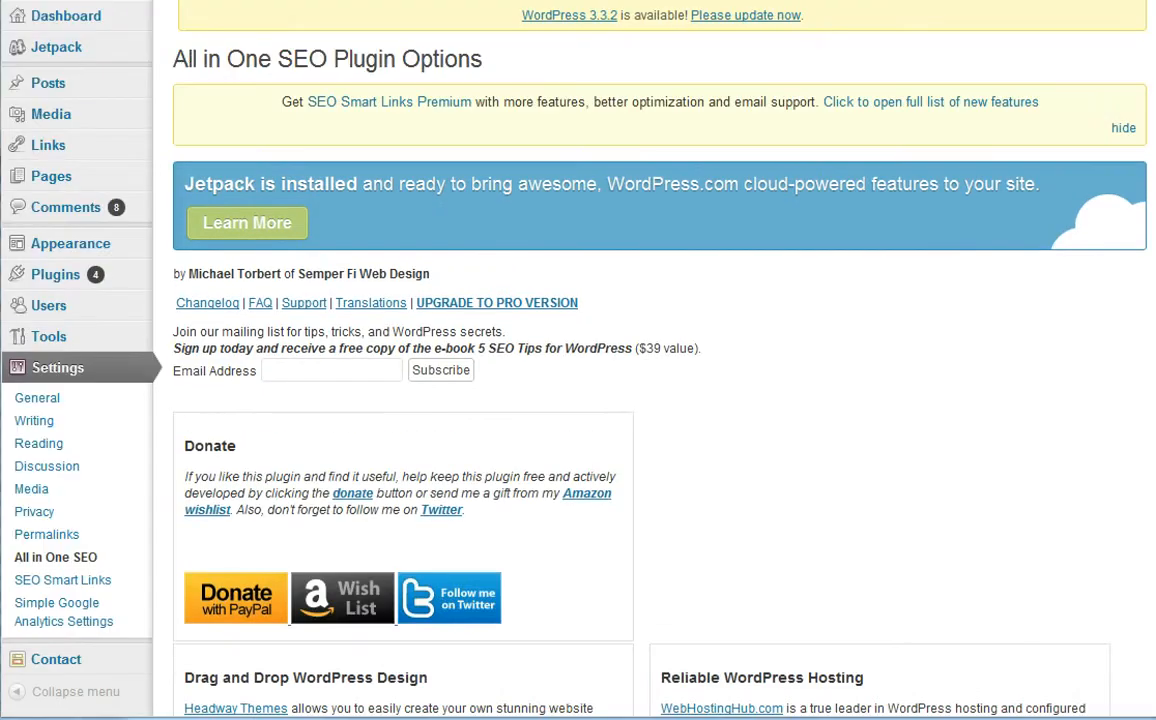
# Copy the Home Title text from the All in One SEO options of retargetingseo.com
pyautogui.scroll(-9, 588, 372)
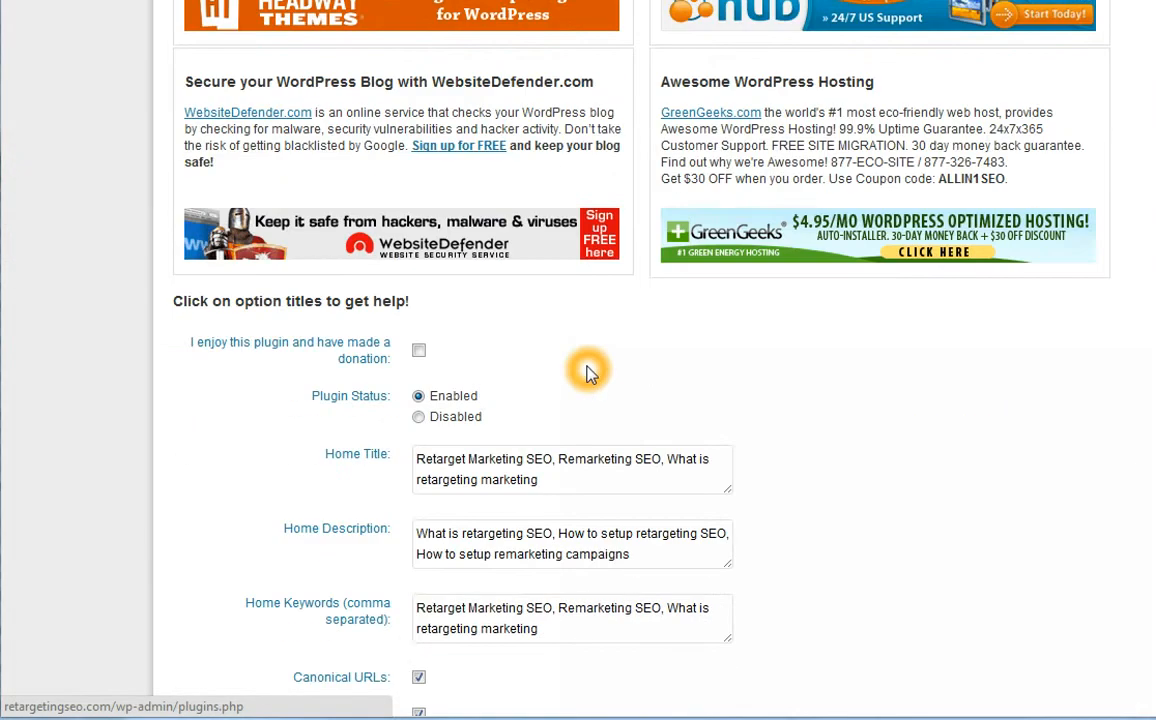
pyautogui.scroll(-1, 588, 372)
pyautogui.moveTo(583, 276); pyautogui.dragTo(379, 252)
pyautogui.hotkey('ctrl', 'c')
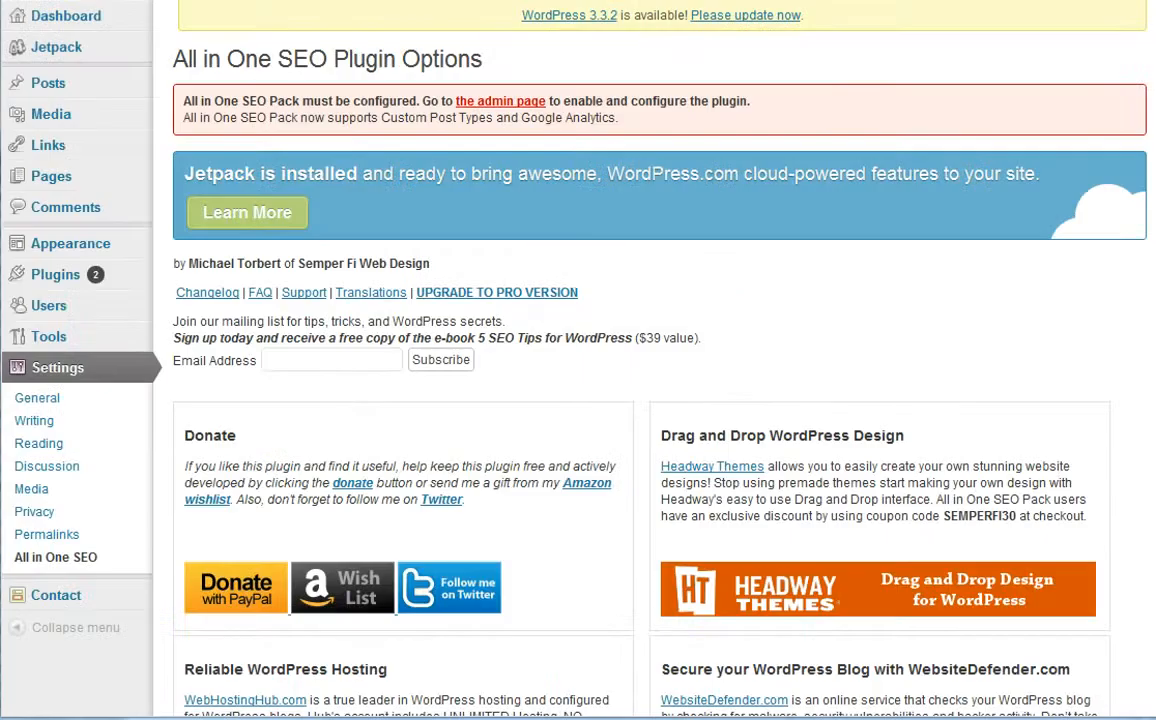
# Set the All in One SEO plugin status to Enabled on retargetingsem.com and paste the Home Title, changing its first "SEO" to "SEM"
pyautogui.scroll(-9, 562, 430)
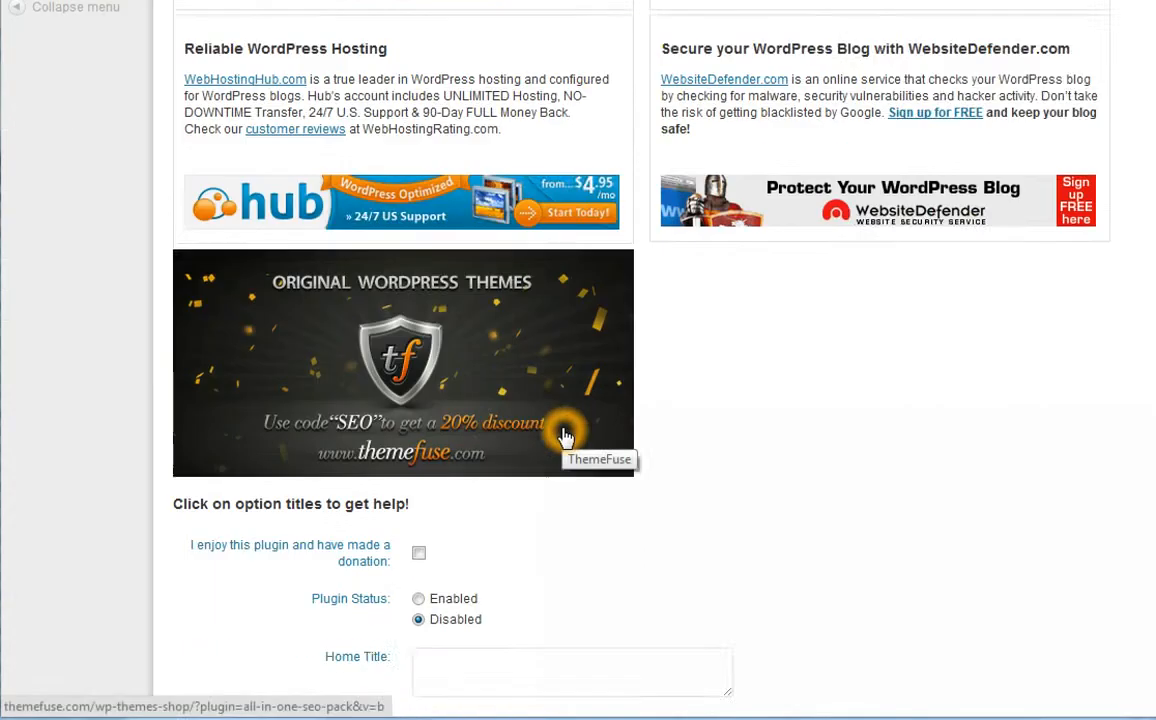
pyautogui.click(544, 353)
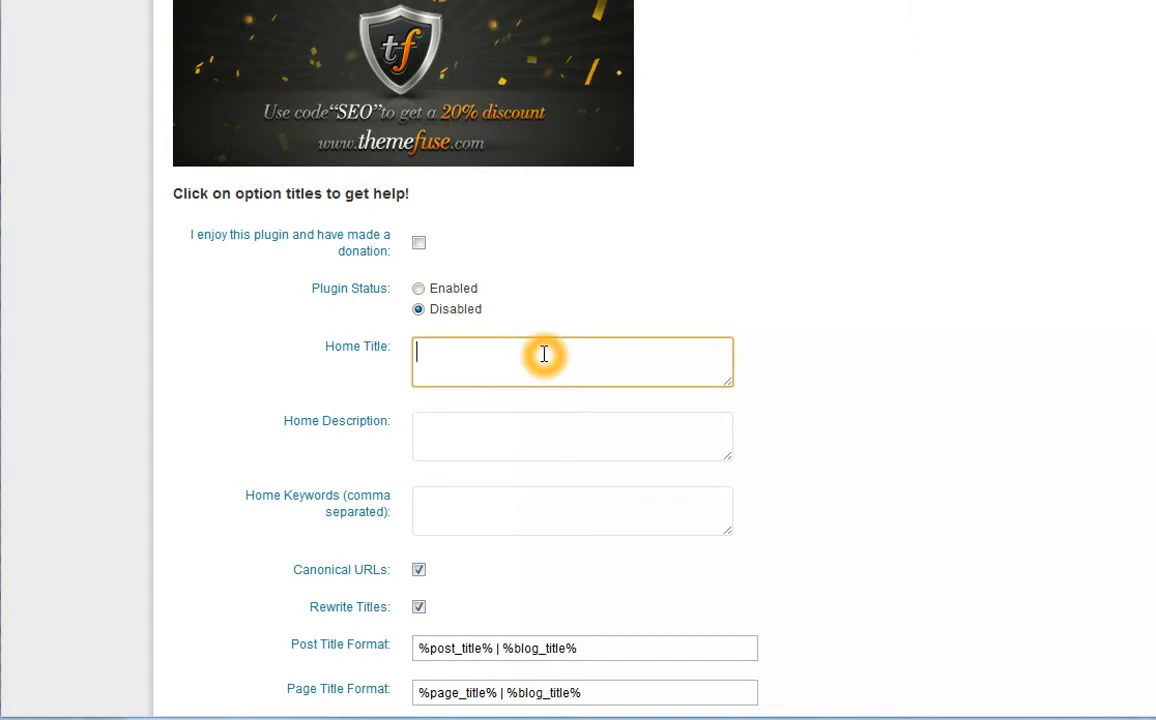
pyautogui.click(418, 288)
pyautogui.click(447, 355)
pyautogui.hotkey('ctrl', 'v')
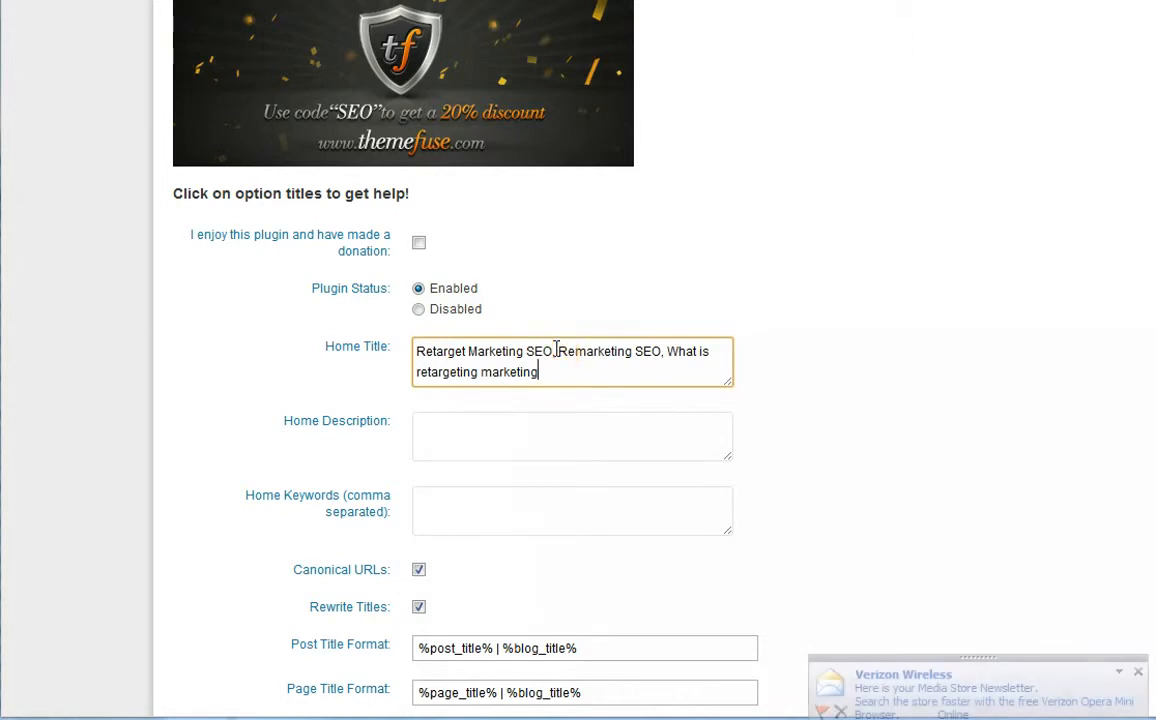
pyautogui.moveTo(545, 351); pyautogui.dragTo(553, 351)
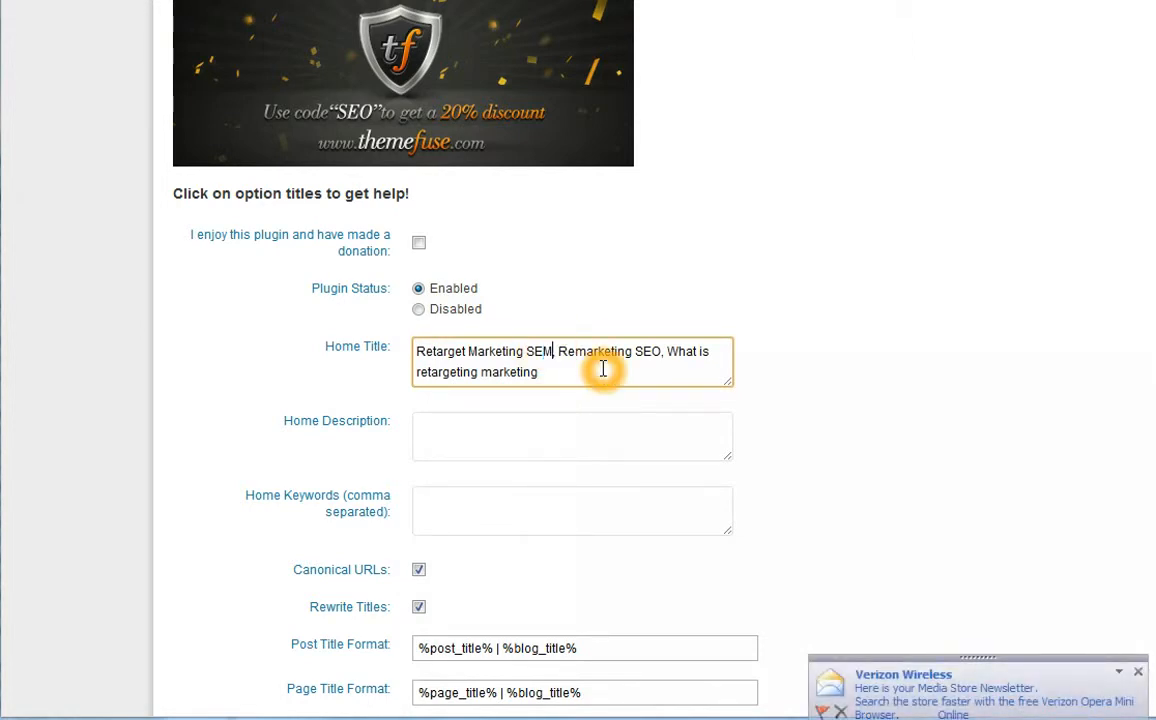
# Change the second "SEO" in the Home Title to "SEM" so it reads "Remarketing SEM"
pyautogui.press('Right')
pyautogui.press('Right')
pyautogui.press('Right')
pyautogui.press('Right')
pyautogui.press('Right')
pyautogui.press('Right')
pyautogui.press('Right')
pyautogui.press('Right')
pyautogui.press('Right')
pyautogui.press('Right')
pyautogui.press('Right')
pyautogui.press('Right')
pyautogui.press('Right')
pyautogui.press('Right')
pyautogui.press('Right')
pyautogui.press('Right')
pyautogui.hotkey('shift', 'Right')
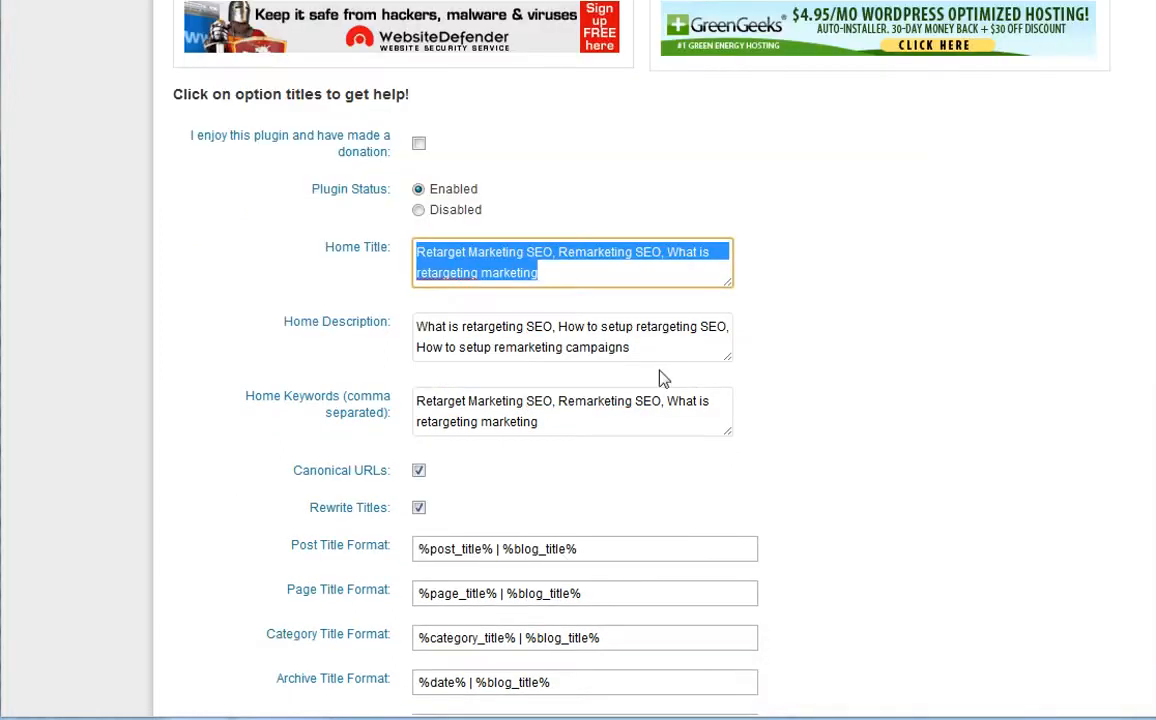
# Copy the Home Description from the All in One SEO options of retargetingseo.com and paste it into the same field on retargetingsem.com
pyautogui.moveTo(671, 348); pyautogui.dragTo(425, 323)
pyautogui.hotkey('ctrl', 'c')
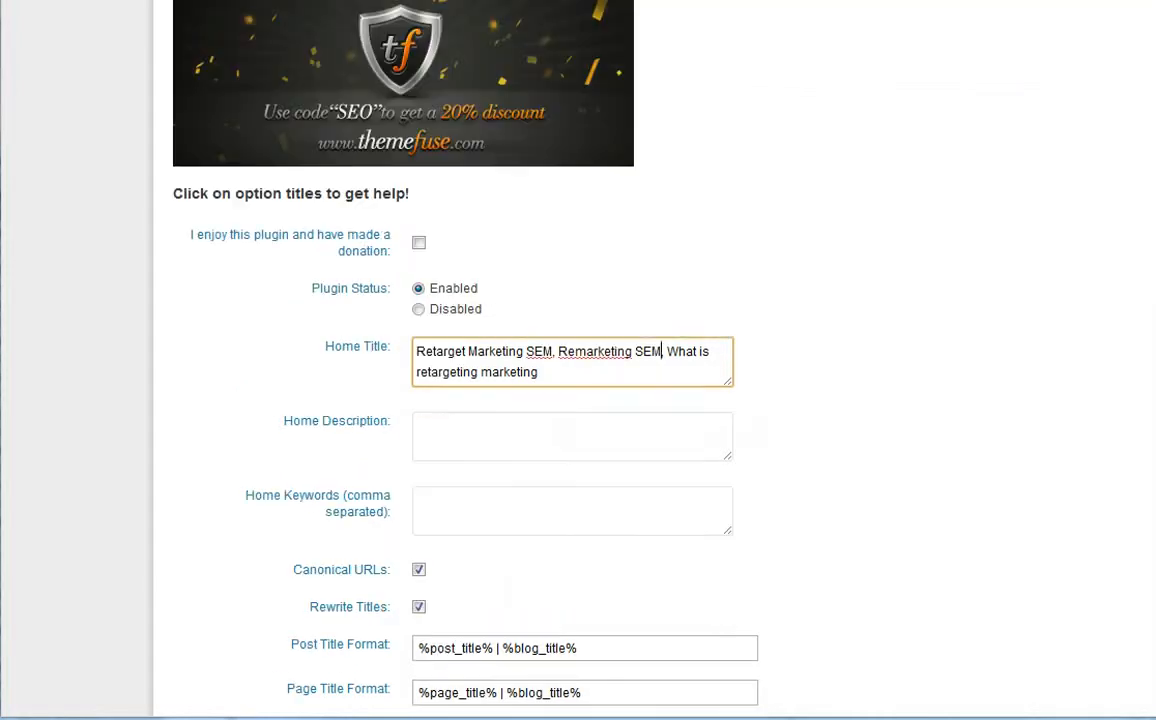
pyautogui.click(511, 433)
pyautogui.hotkey('ctrl', 'v')
pyautogui.click(514, 436)
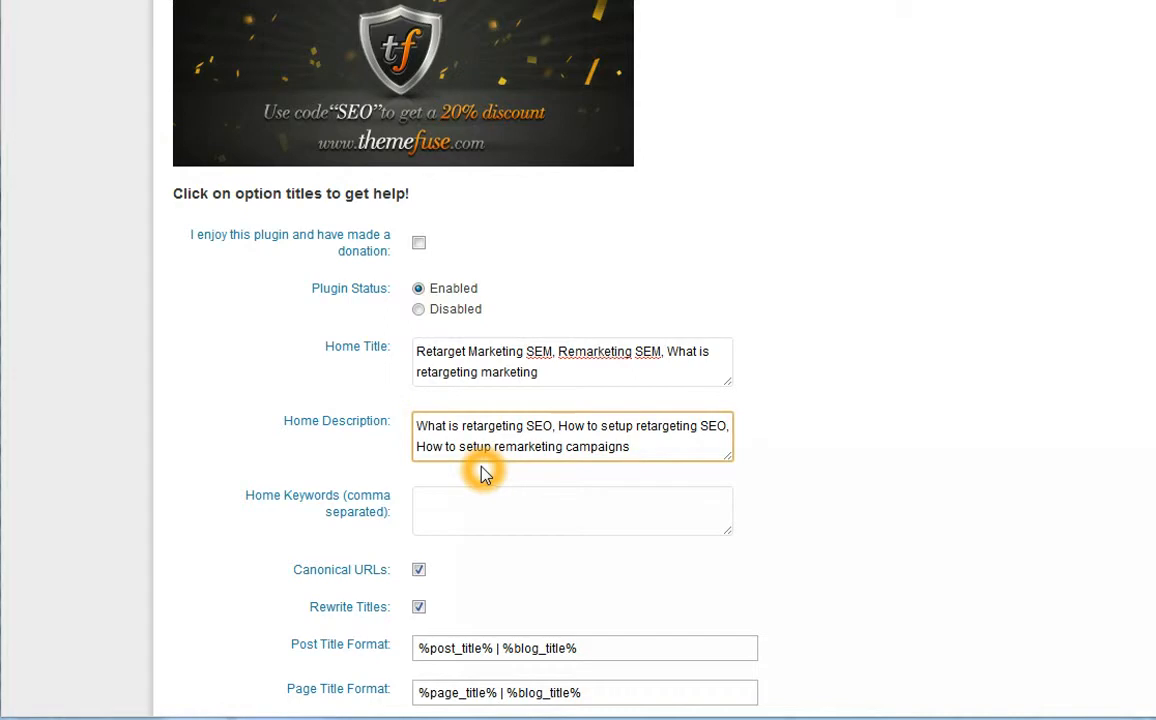
# Replace both occurrences of "SEO" with "SEM" in the pasted Home Description
pyautogui.click(549, 428)
pyautogui.press('BackSpace')
pyautogui.press('BackSpace')
pyautogui.write('M')
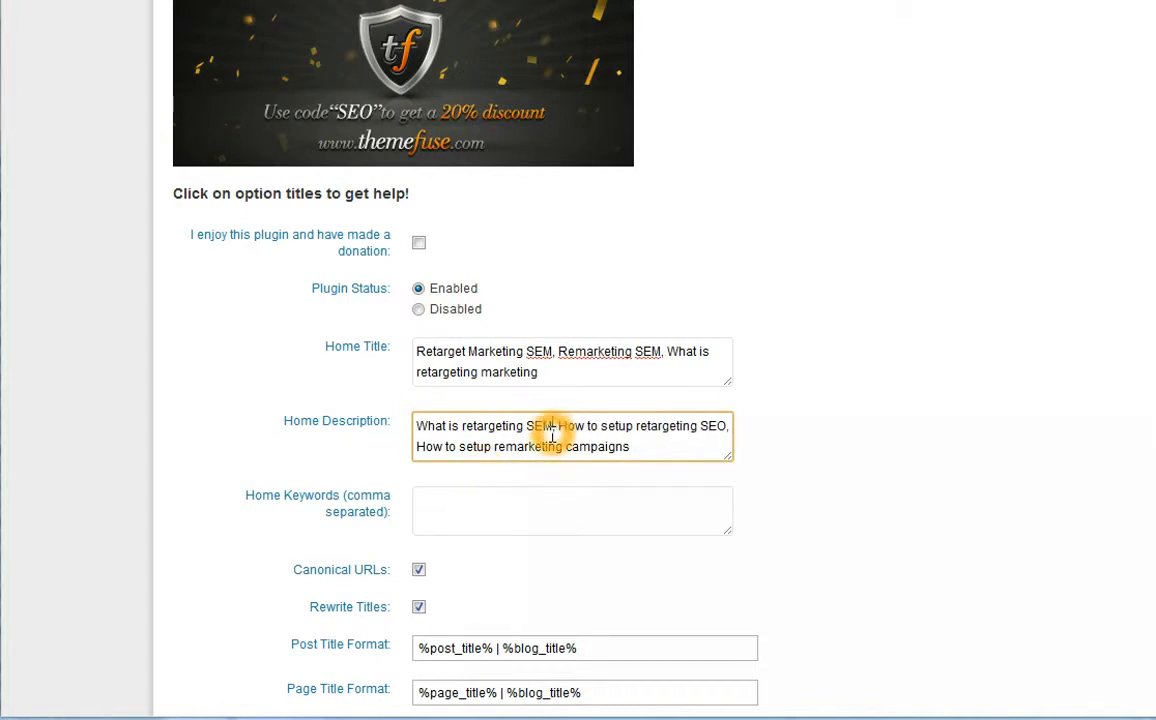
pyautogui.moveTo(715, 426); pyautogui.dragTo(723, 426)
pyautogui.click(720, 426)
pyautogui.hotkey('ctrl', 'shift', 'i')
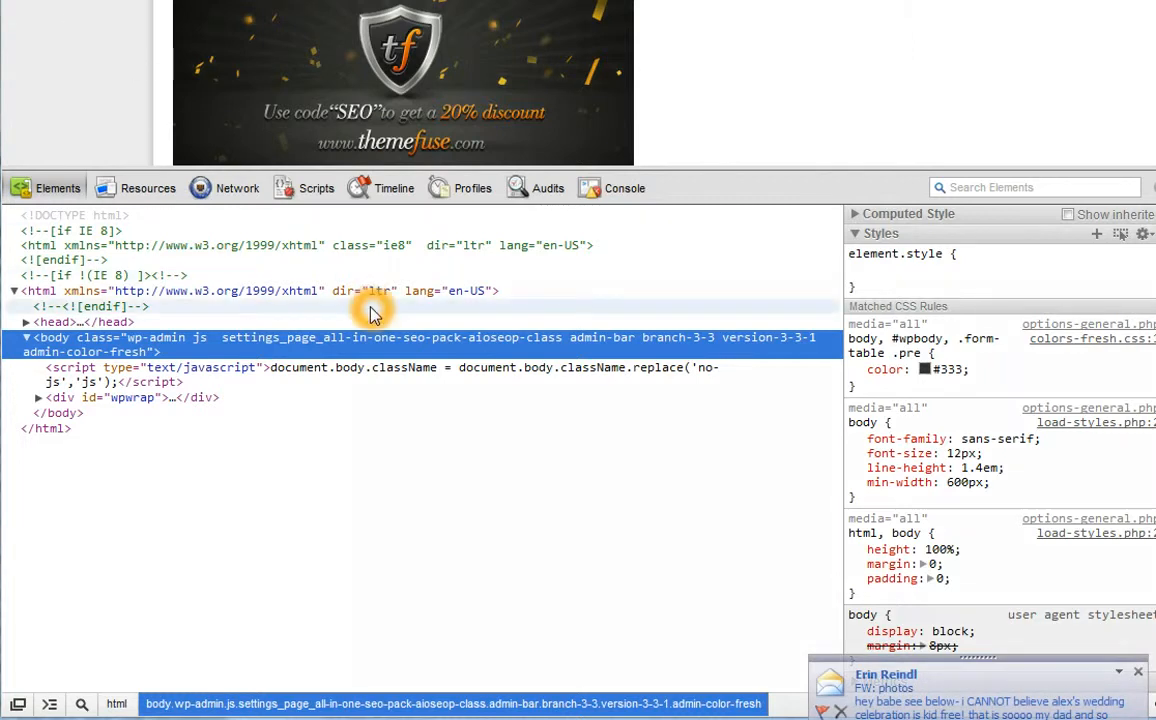
pyautogui.press('F12')
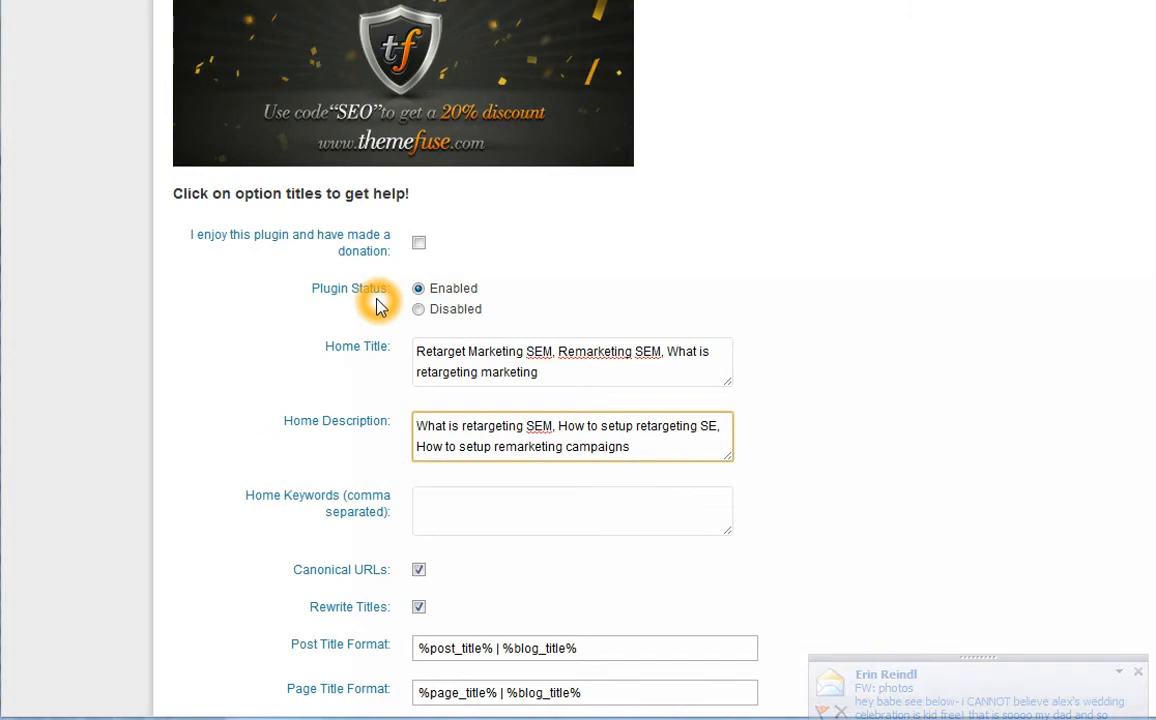
pyautogui.click(709, 436)
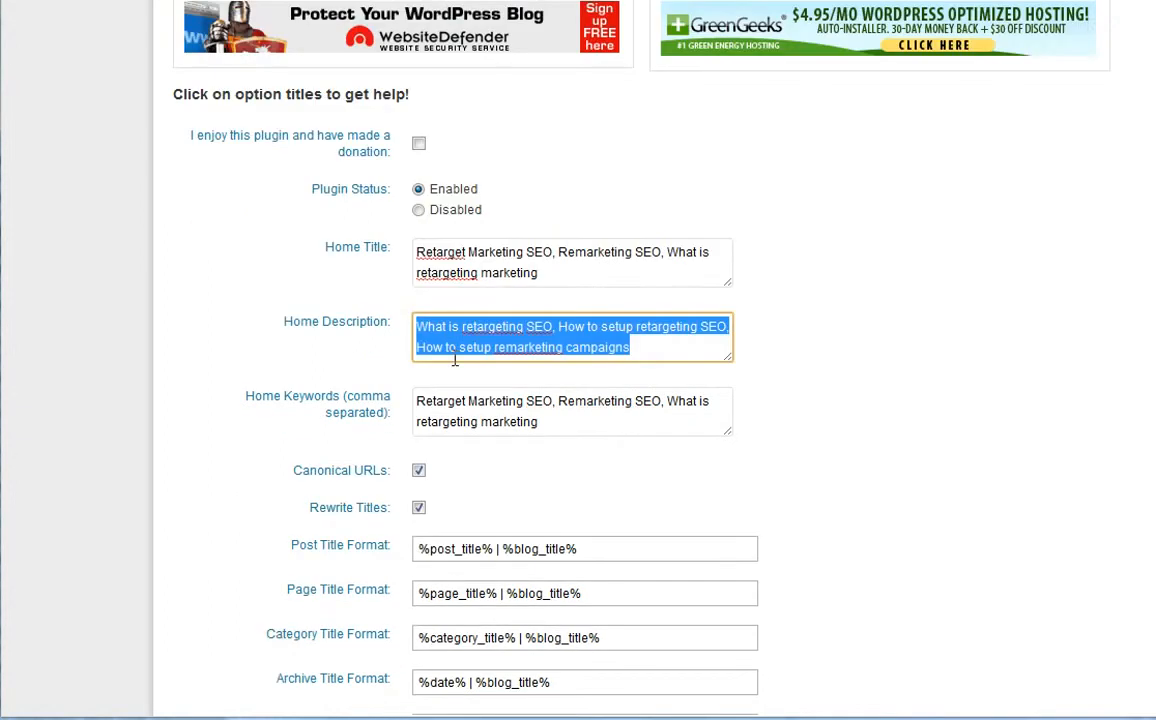
# Copy the Home Keywords from retargetingseo.com and paste them into the Home Keywords field on retargetingsem.com
pyautogui.click(556, 420)
pyautogui.moveTo(556, 420); pyautogui.dragTo(418, 402)
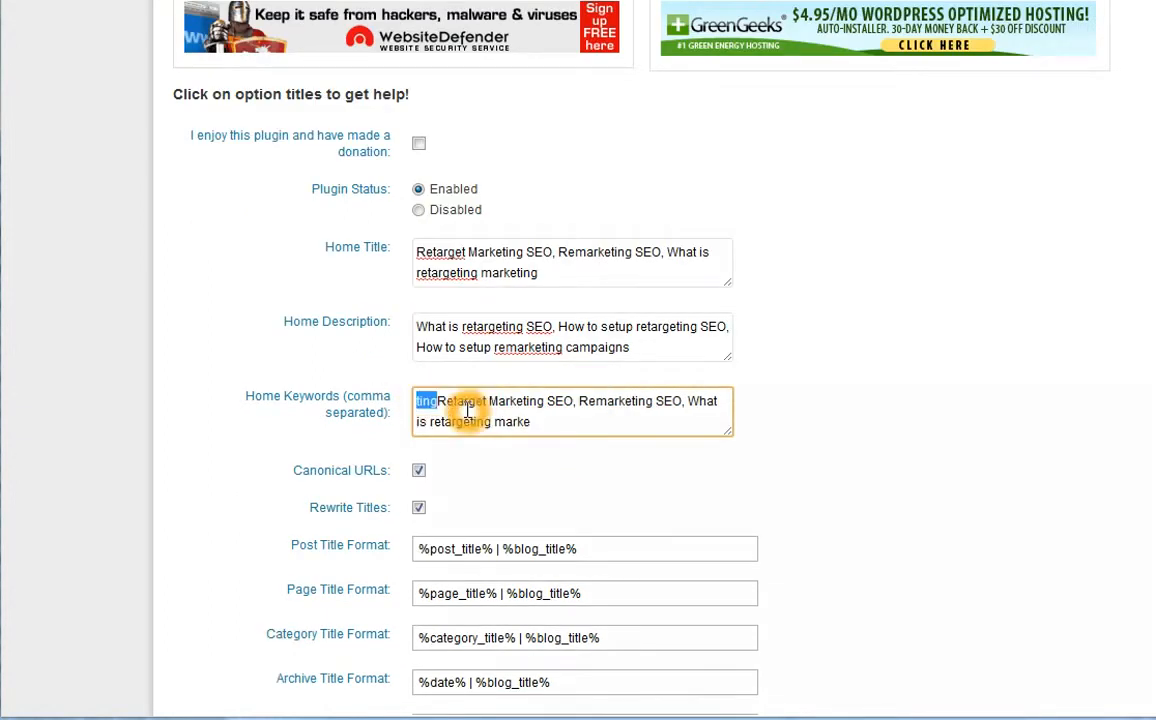
pyautogui.hotkey('ctrl', 'z')
pyautogui.tripleClick(543, 427)
pyautogui.hotkey('ctrl', 'c')
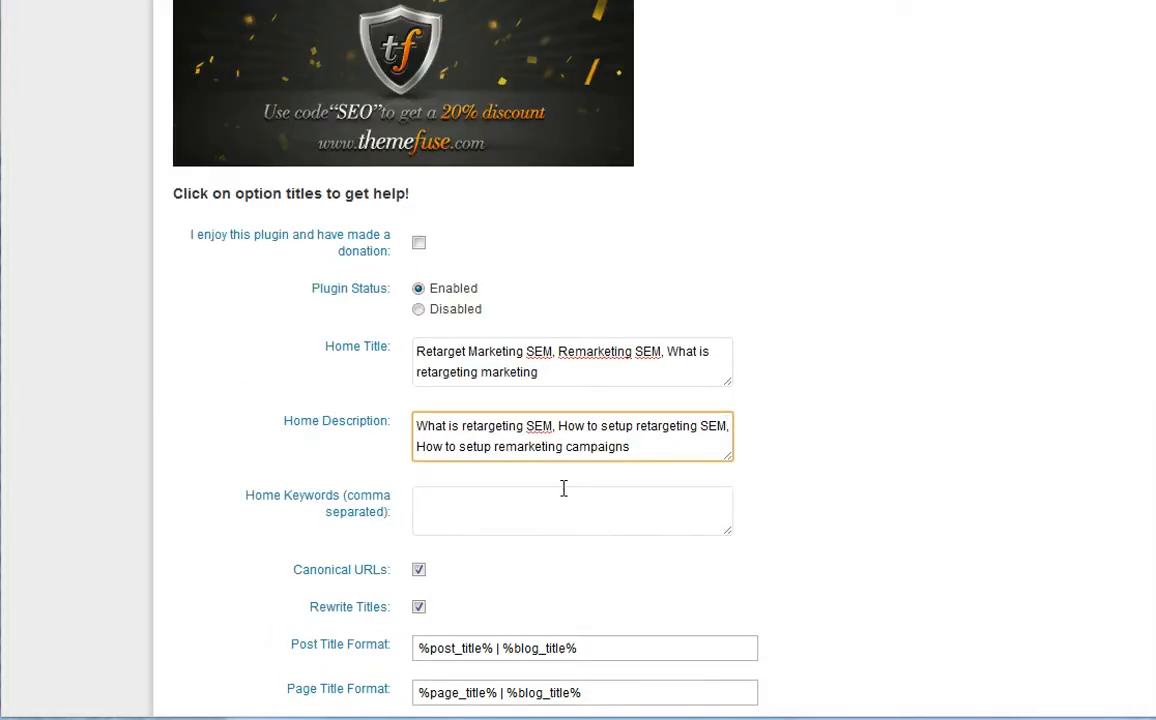
pyautogui.click(556, 505)
pyautogui.hotkey('ctrl', 'v')
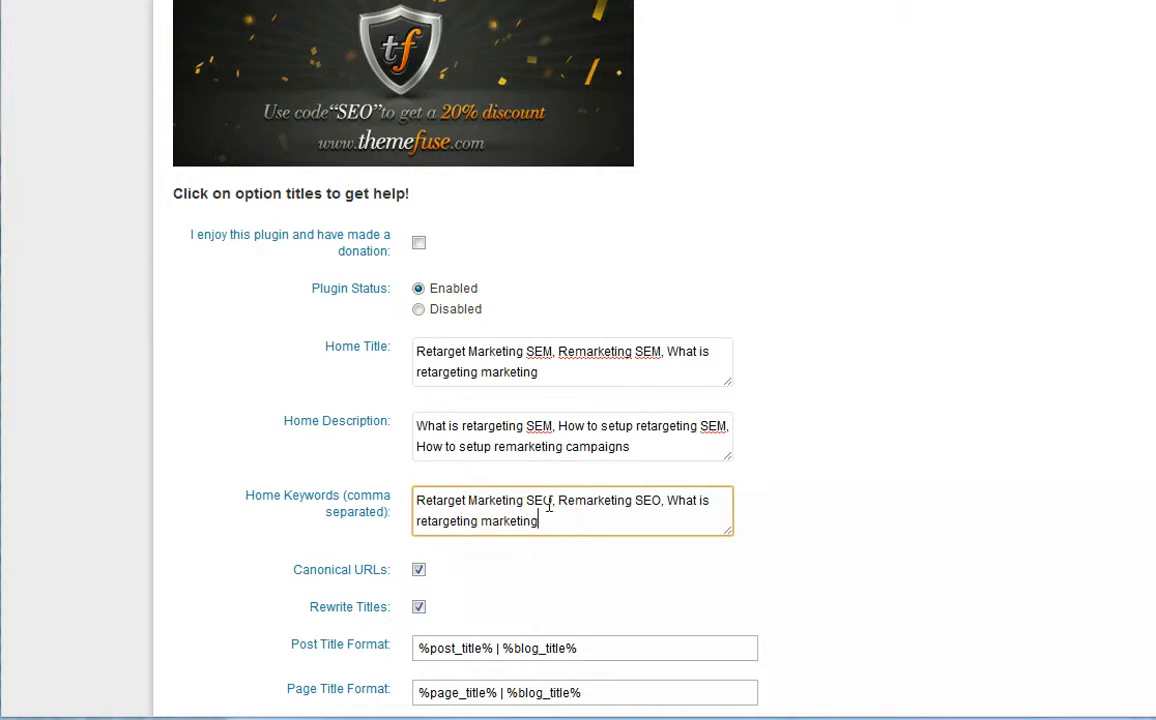
# Change the pasted Home Keywords to "Retarget Marketing SEM, Remarketing SEM, What is retargeting marketing"
pyautogui.click(545, 503)
pyautogui.press('BackSpace')
pyautogui.write('M')
pyautogui.hotkey('ctrl', 'Right')
pyautogui.hotkey('ctrl', 'Right')
pyautogui.press('Left')
pyautogui.press('BackSpace')
pyautogui.hotkey('shift', 'Left')
pyautogui.write('M')
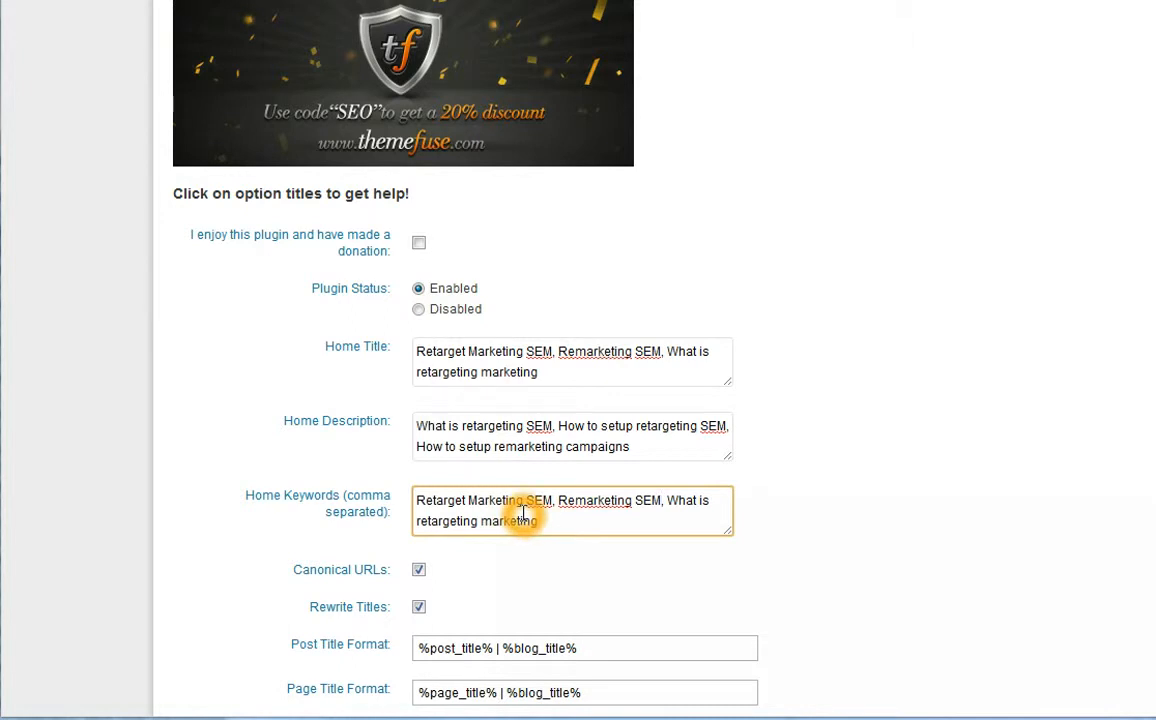
# Save the updated All in One SEO plugin options on retargetingsem.com
pyautogui.scroll(-5, 712, 440)
pyautogui.scroll(-8, 732, 432)
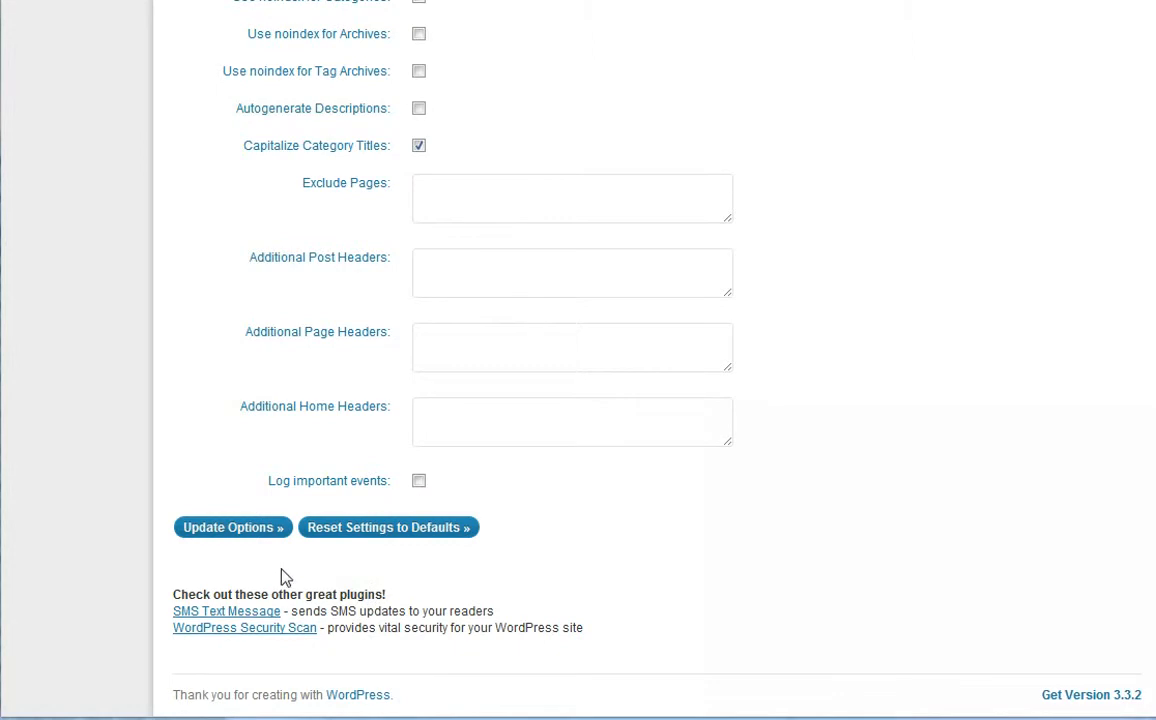
pyautogui.click(224, 528)
pyautogui.click(346, 266)
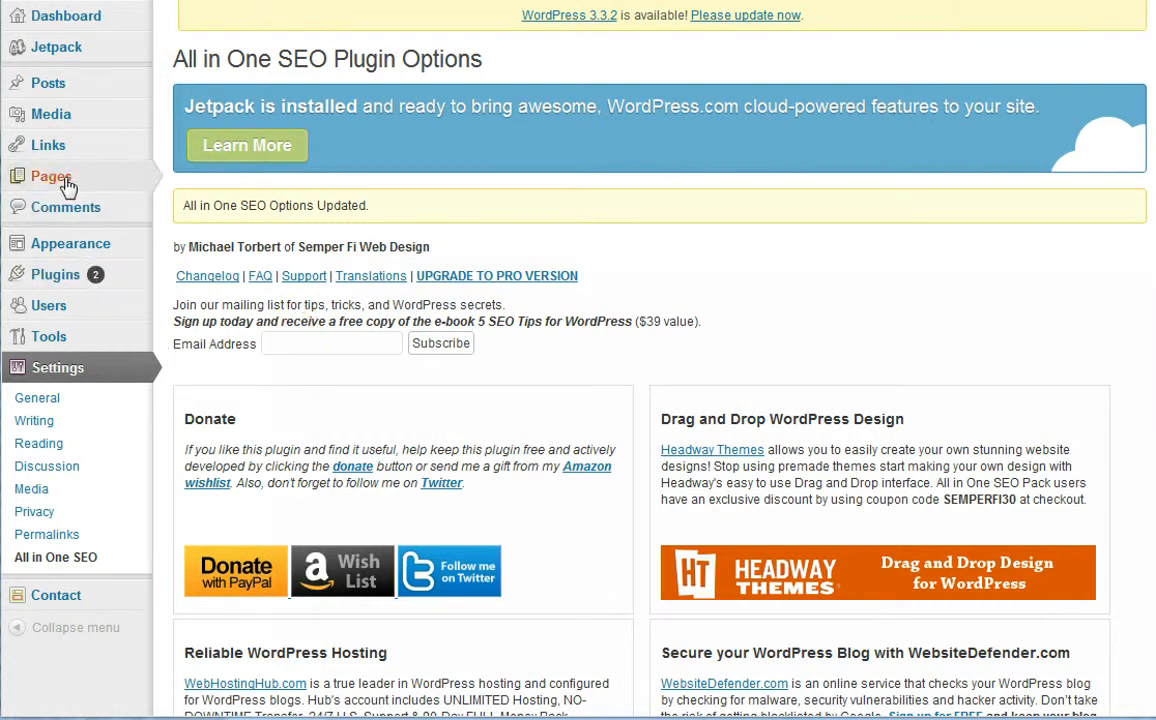
# Open the "All about us" page for editing and examine its All in One SEO Pack title, description and keywords fields
pyautogui.moveTo(66, 186)
pyautogui.click(178, 178)
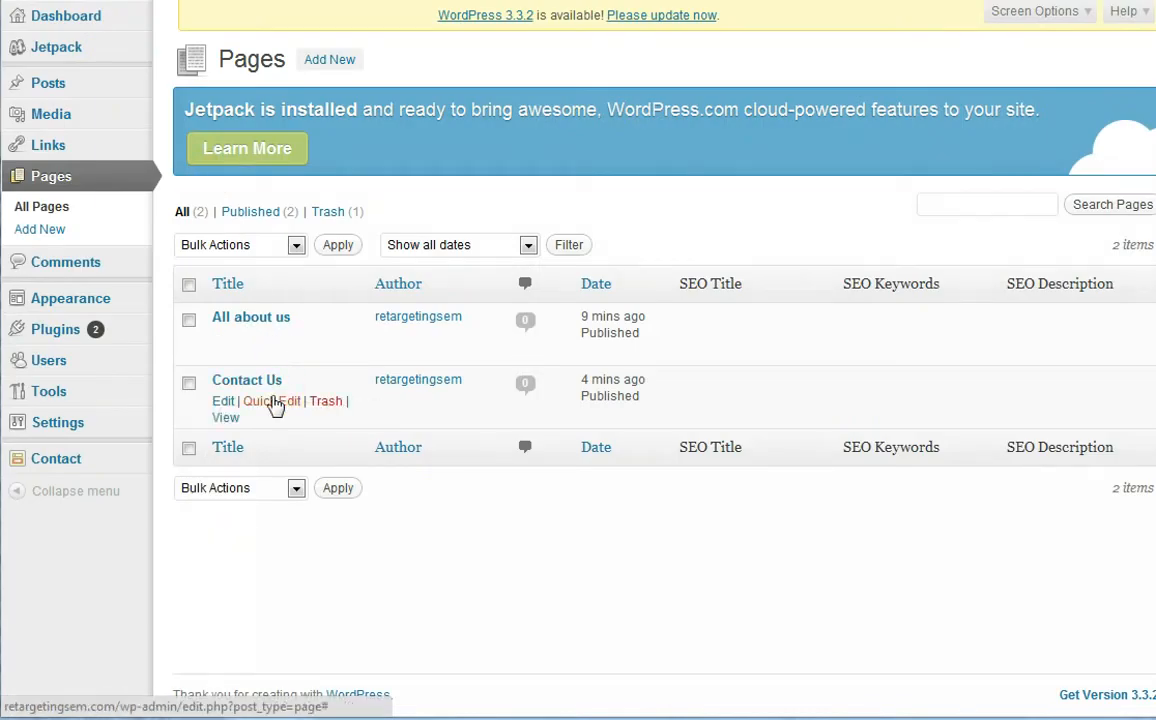
pyautogui.click(222, 343)
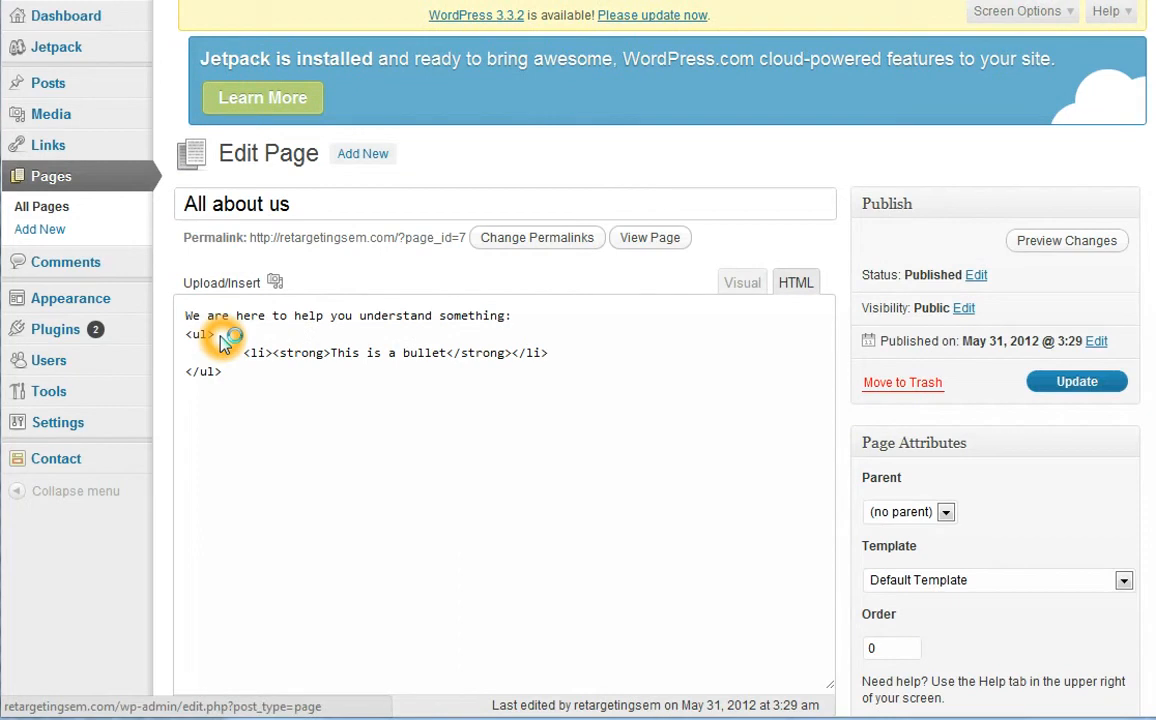
pyautogui.click(378, 406)
pyautogui.scroll(-4, 380, 407)
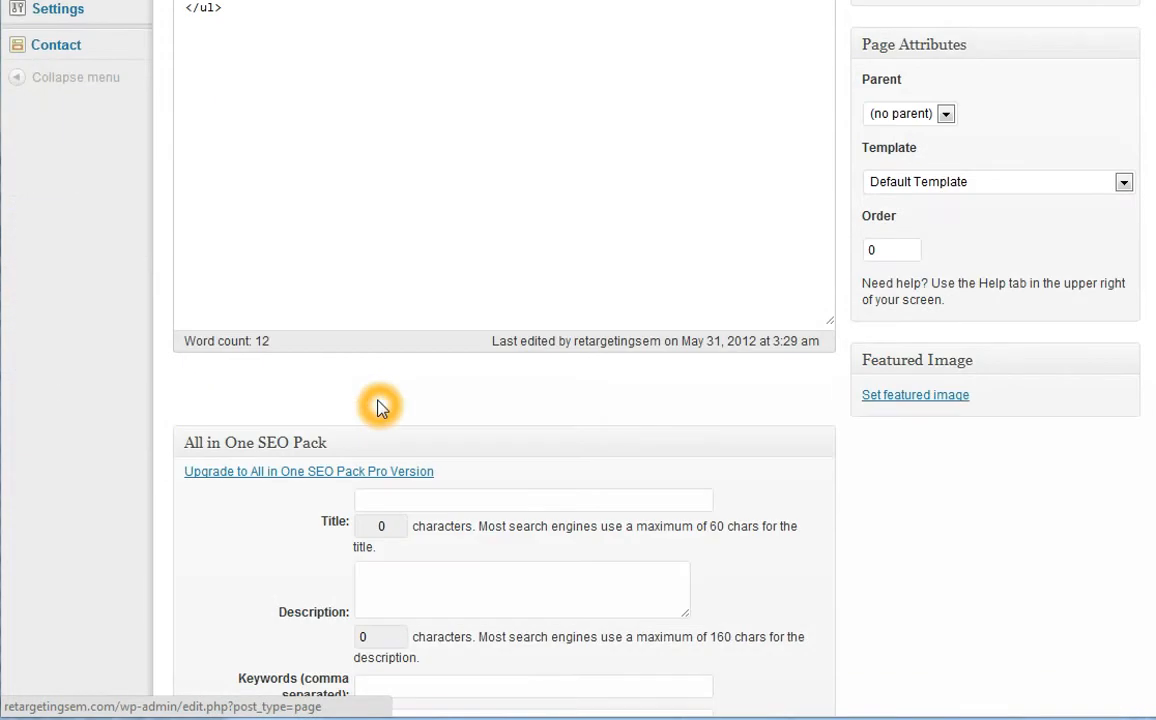
pyautogui.scroll(-2, 378, 406)
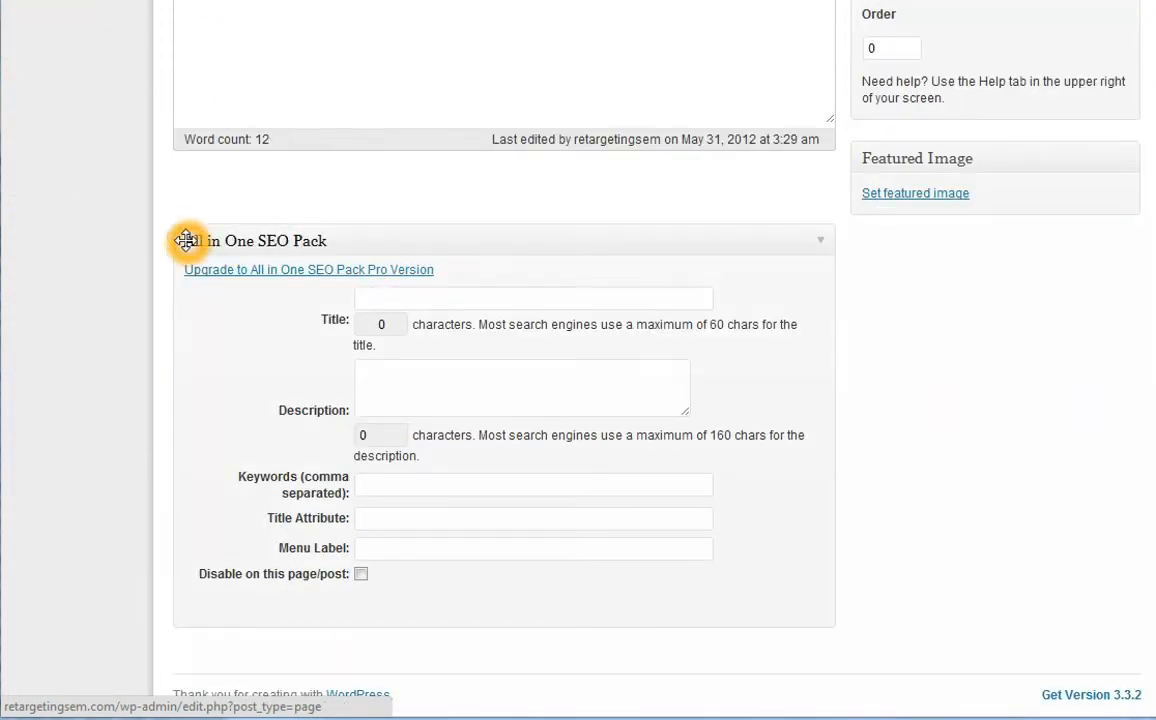
pyautogui.click(424, 323)
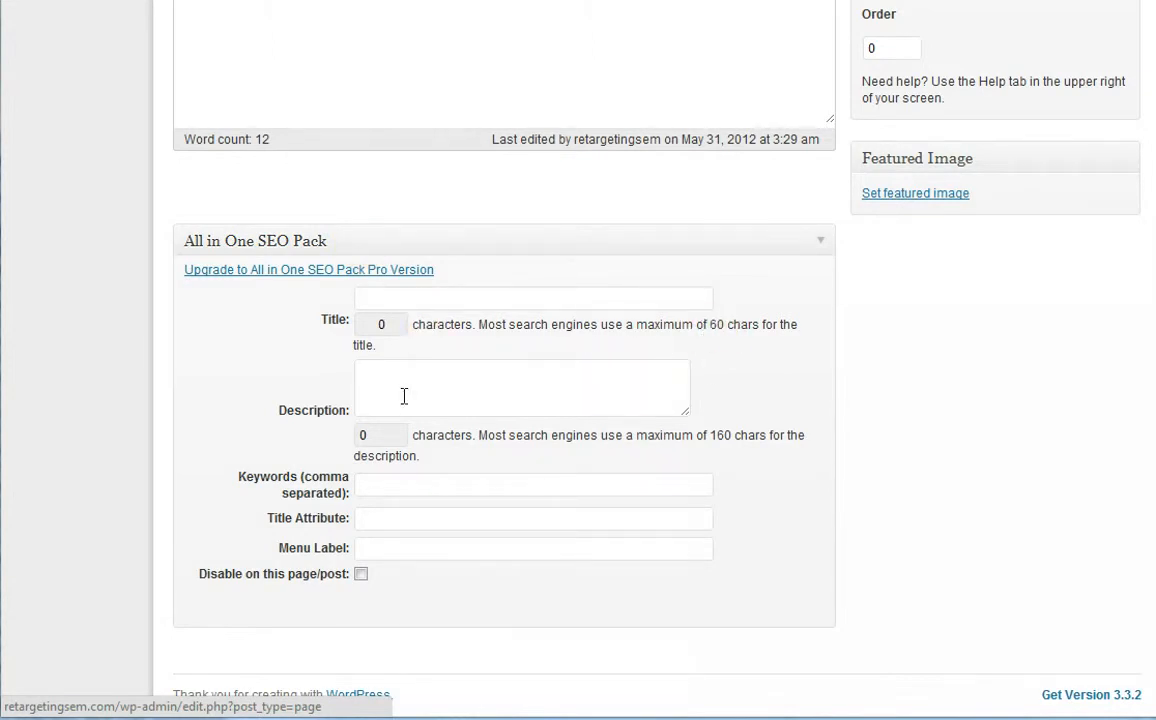
pyautogui.click(455, 399)
pyautogui.click(453, 311)
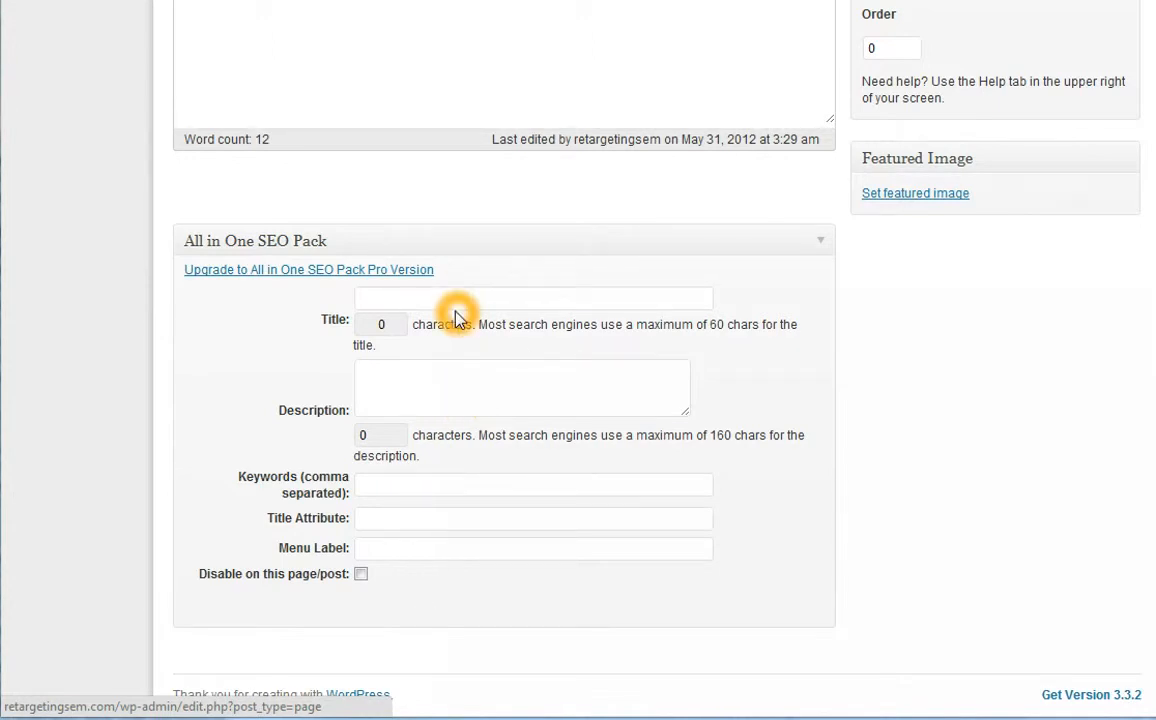
pyautogui.click(503, 392)
# Switch to the yourfreedompodcast.com admin and review the SEO title, keywords and description columns in its list of pages
pyautogui.click(413, 167)
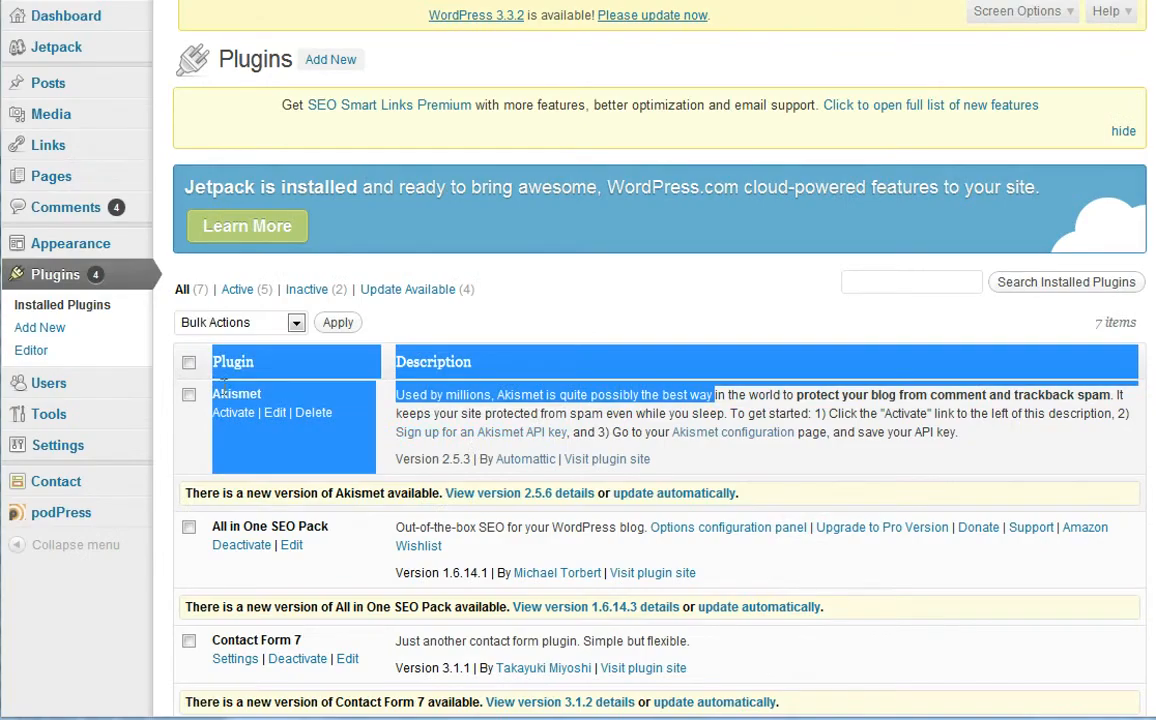
pyautogui.click(50, 178)
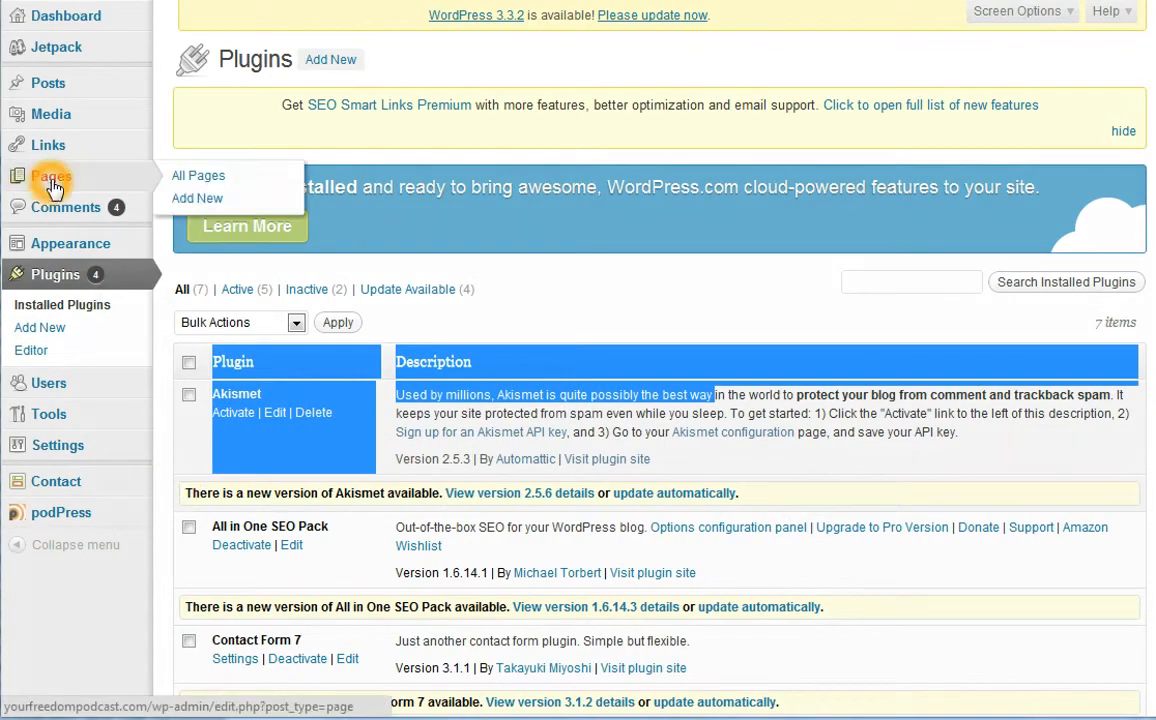
pyautogui.click(205, 177)
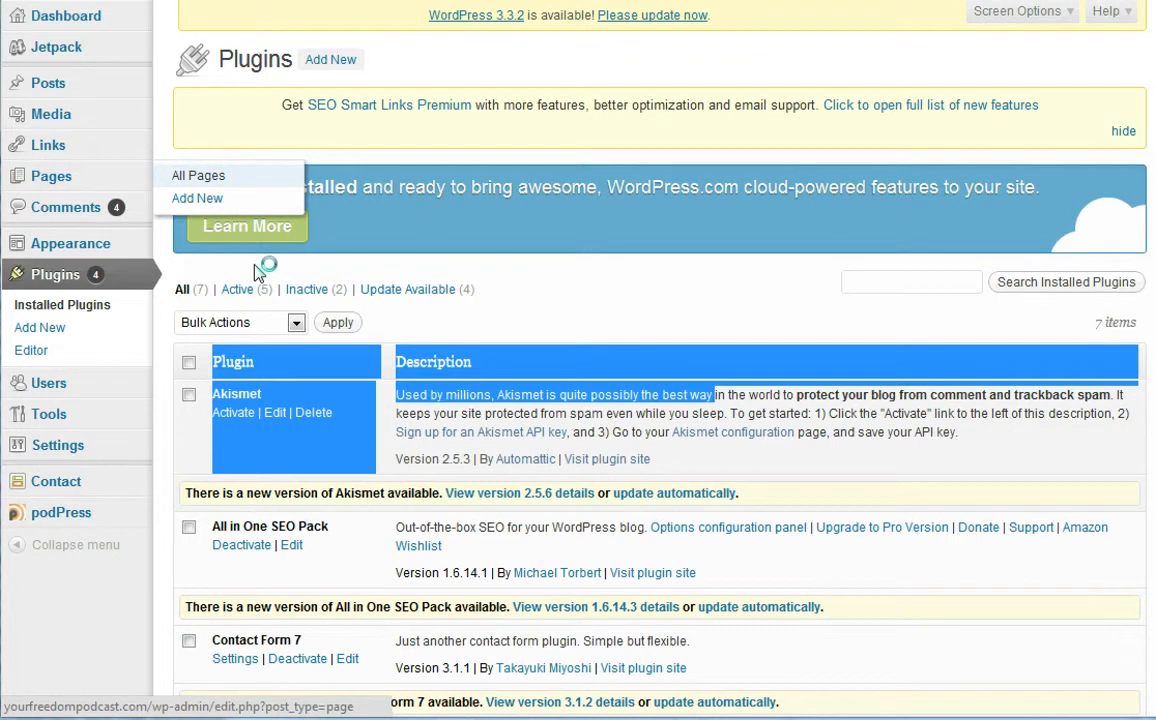
pyautogui.click(264, 296)
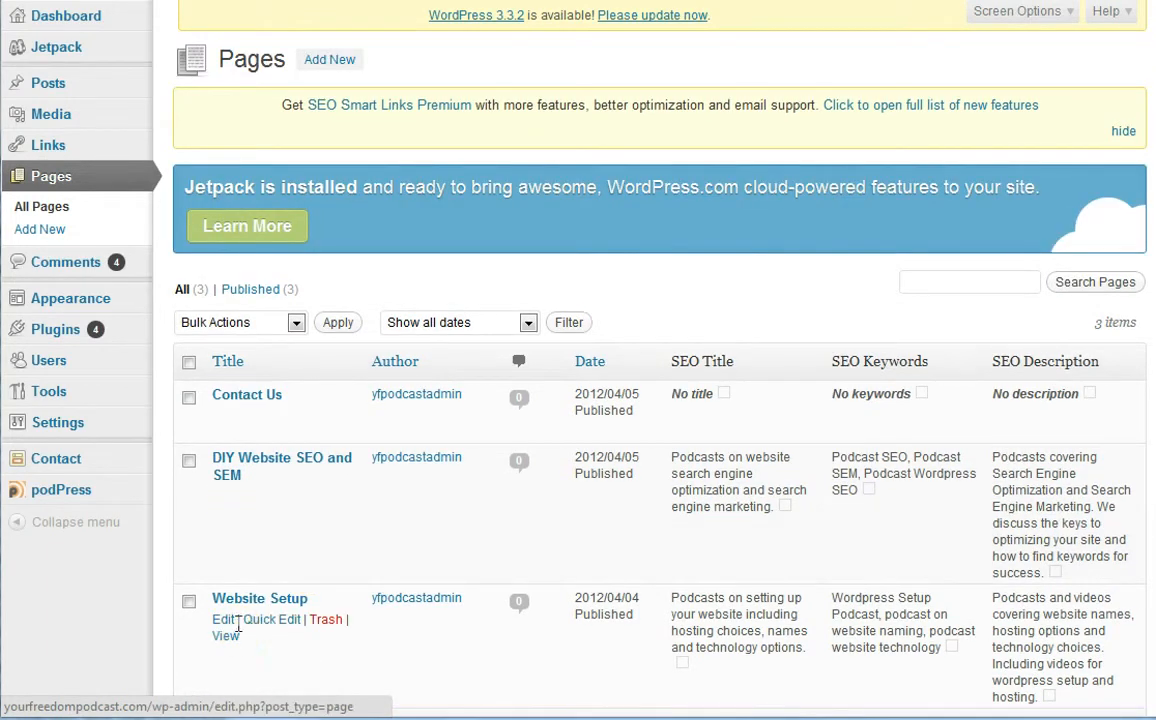
pyautogui.scroll(-3, 235, 630)
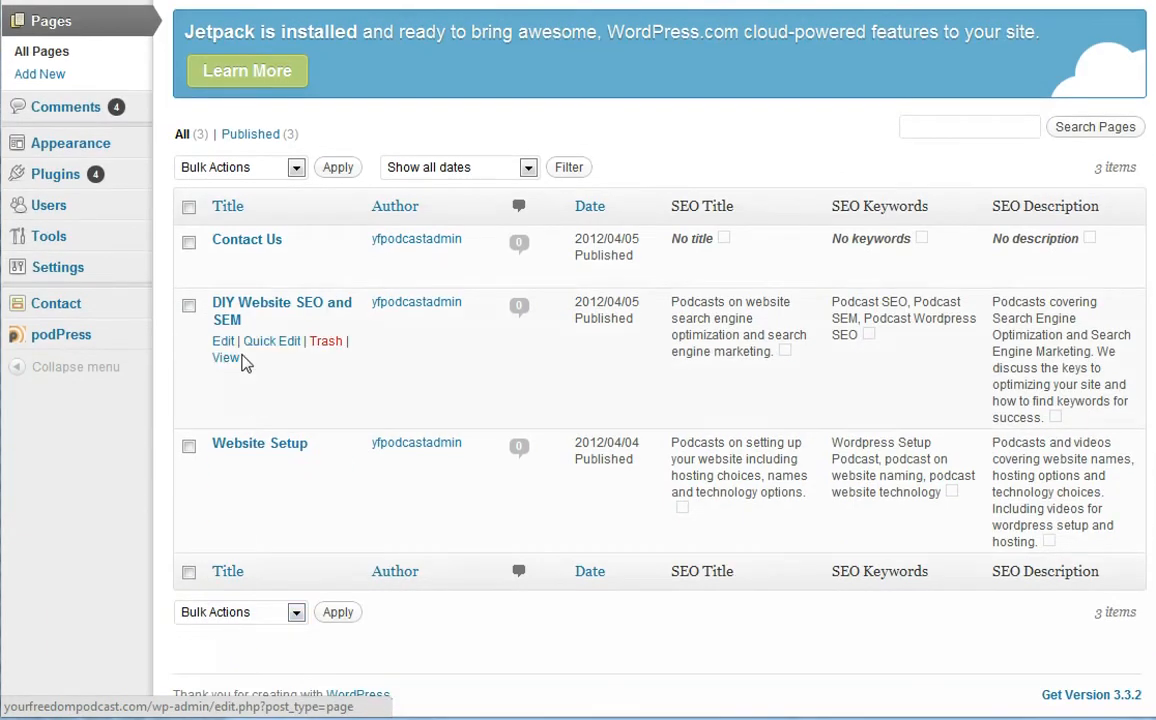
# Open the "DIY Website SEO and SEM" page for editing and examine its All in One SEO Pack entries and podPress settings
pyautogui.click(222, 343)
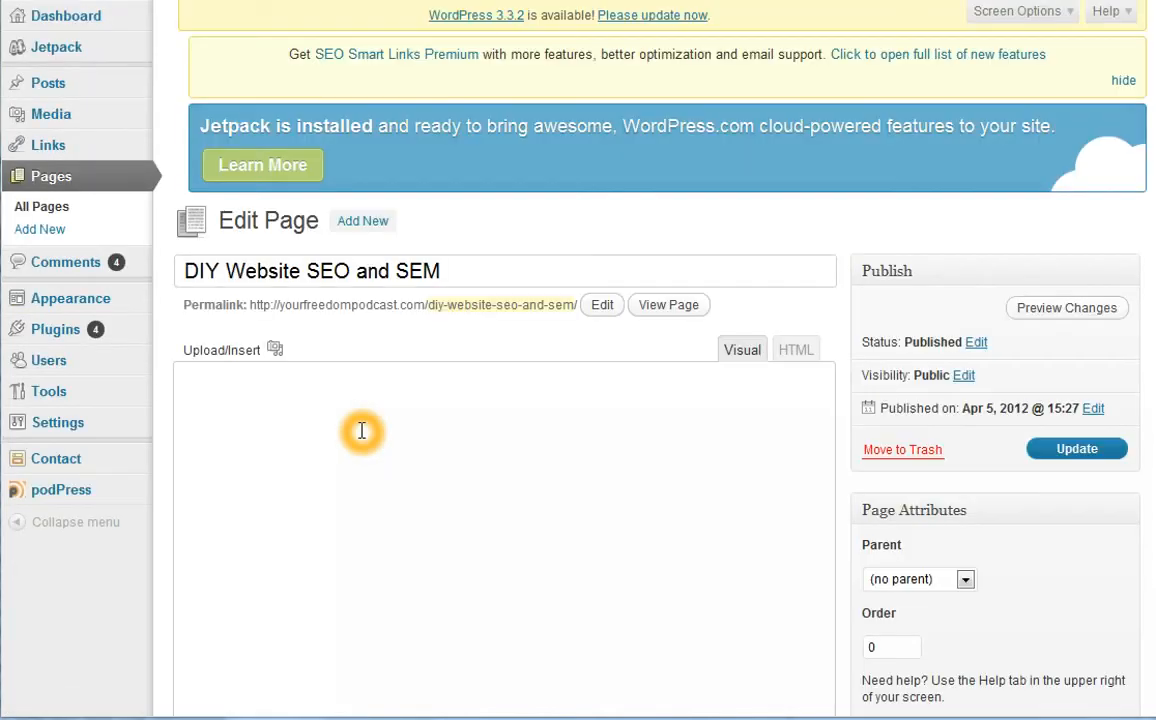
pyautogui.scroll(-6, 361, 430)
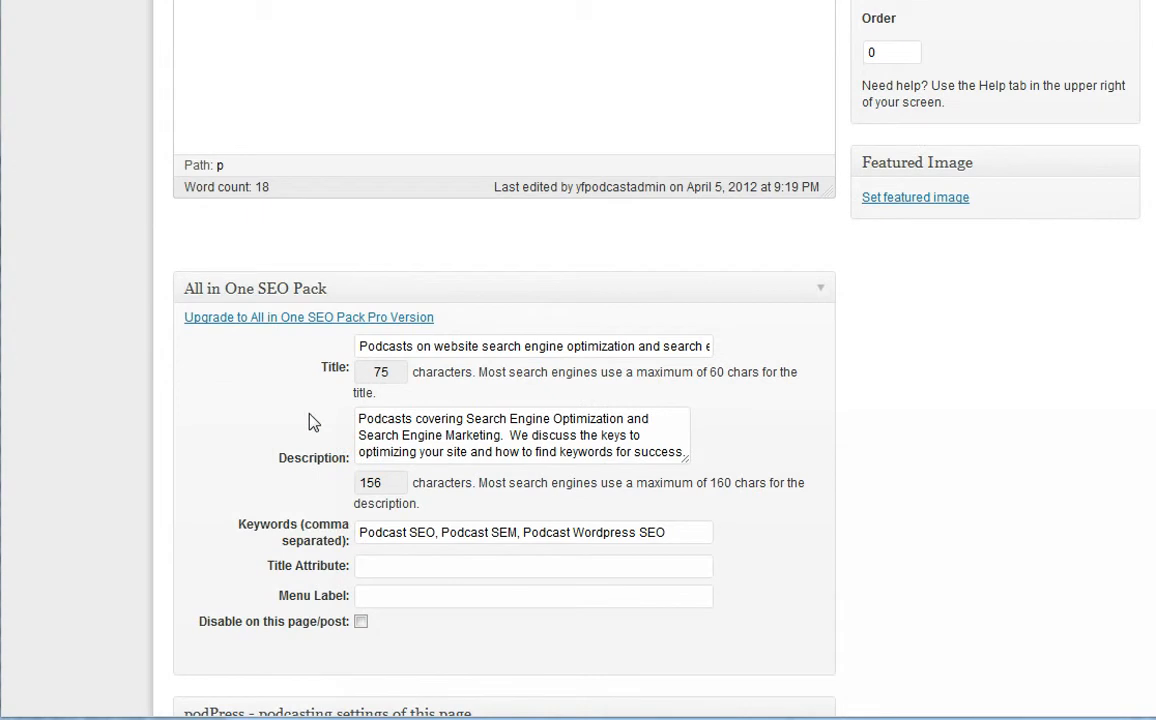
pyautogui.scroll(-3, 330, 287)
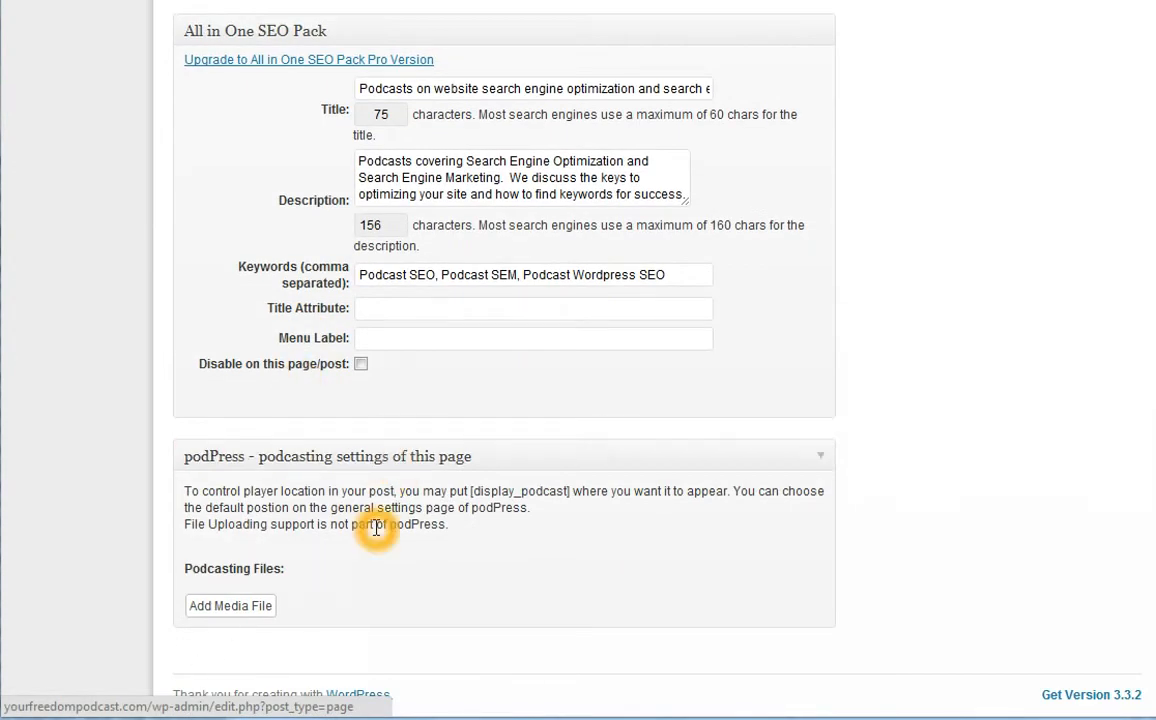
pyautogui.scroll(6, 376, 528)
pyautogui.scroll(-6, 450, 527)
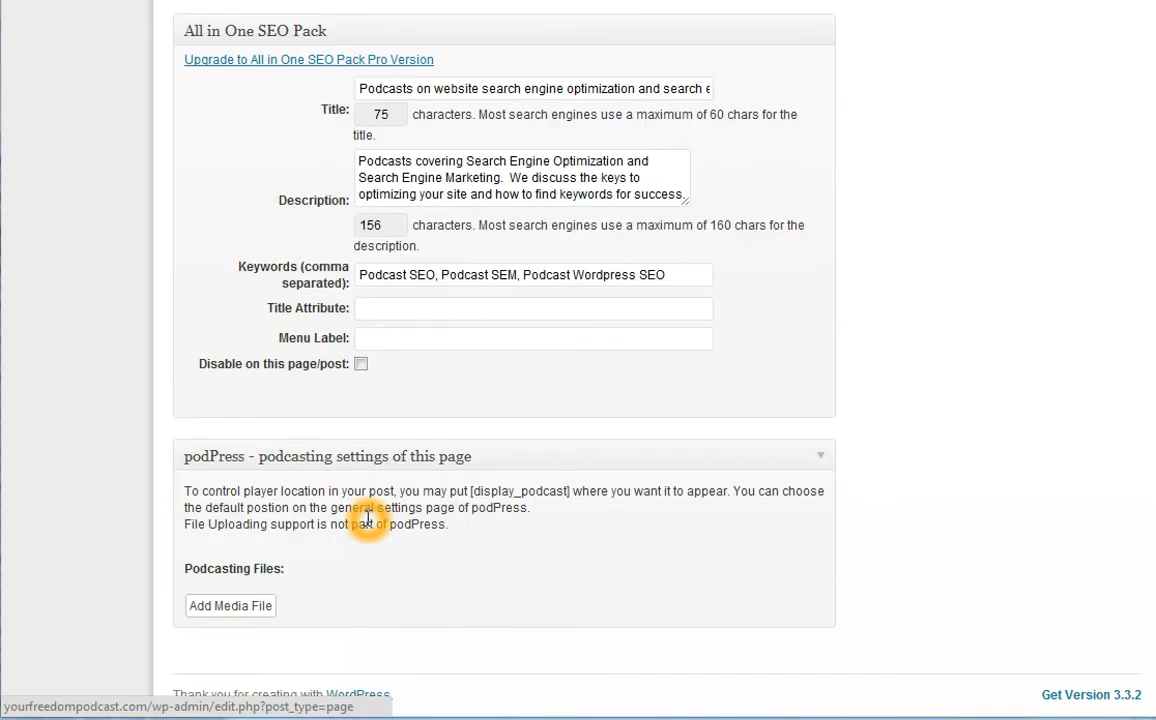
pyautogui.scroll(6, 368, 518)
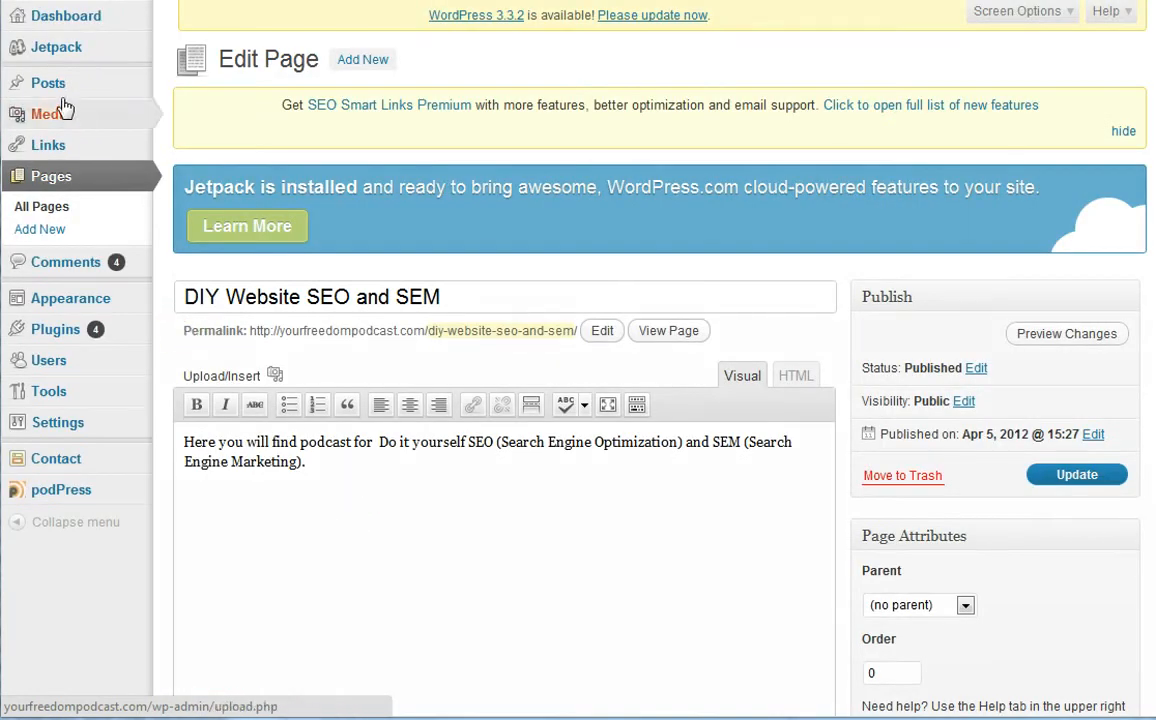
# Open the list of all posts on yourfreedompodcast.com and look over their SEO titles, keywords and descriptions
pyautogui.click(186, 88)
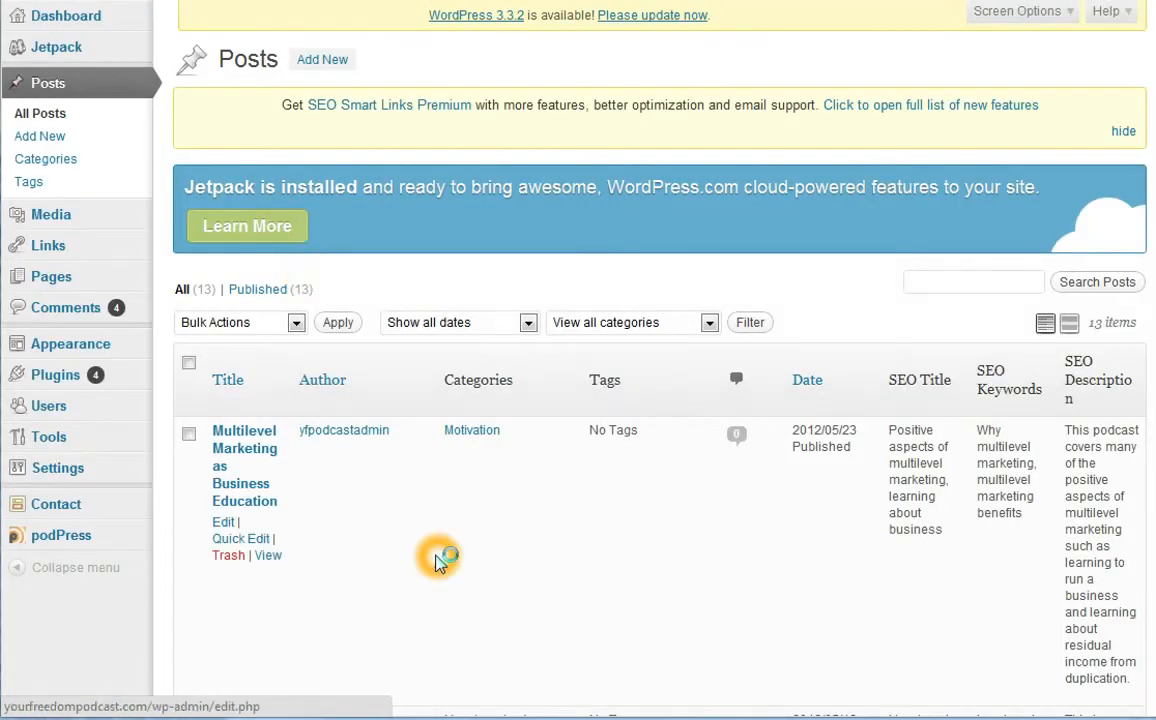
pyautogui.scroll(-4, 402, 535)
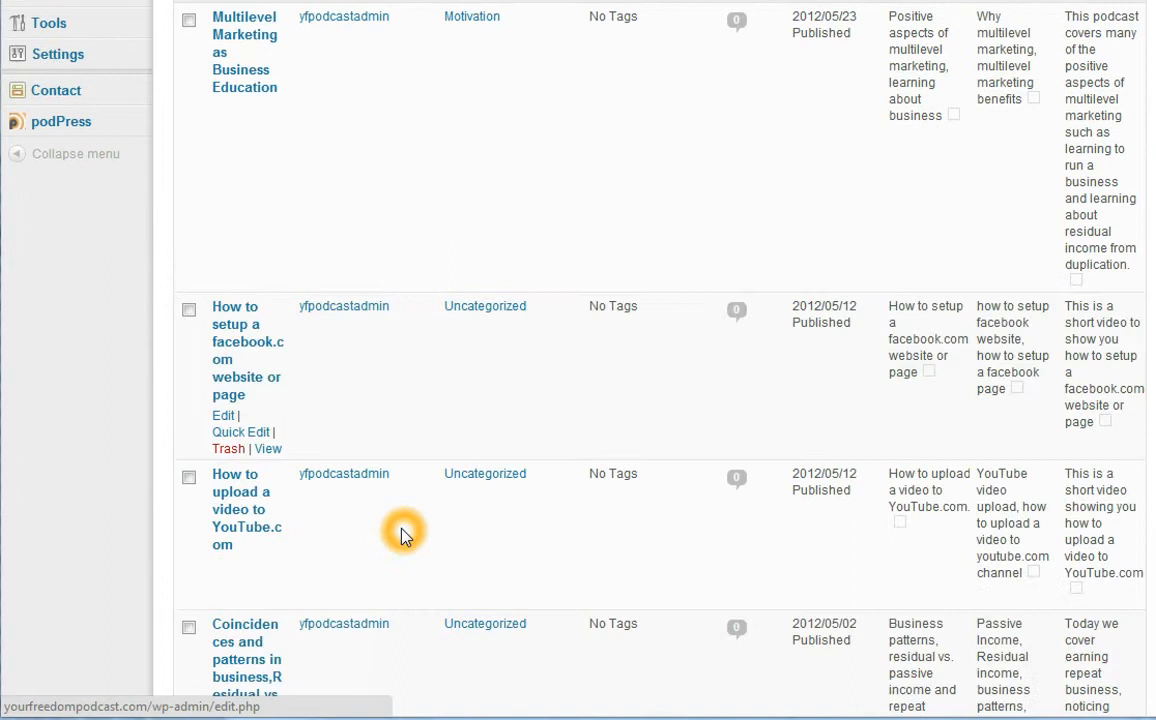
pyautogui.scroll(4, 397, 530)
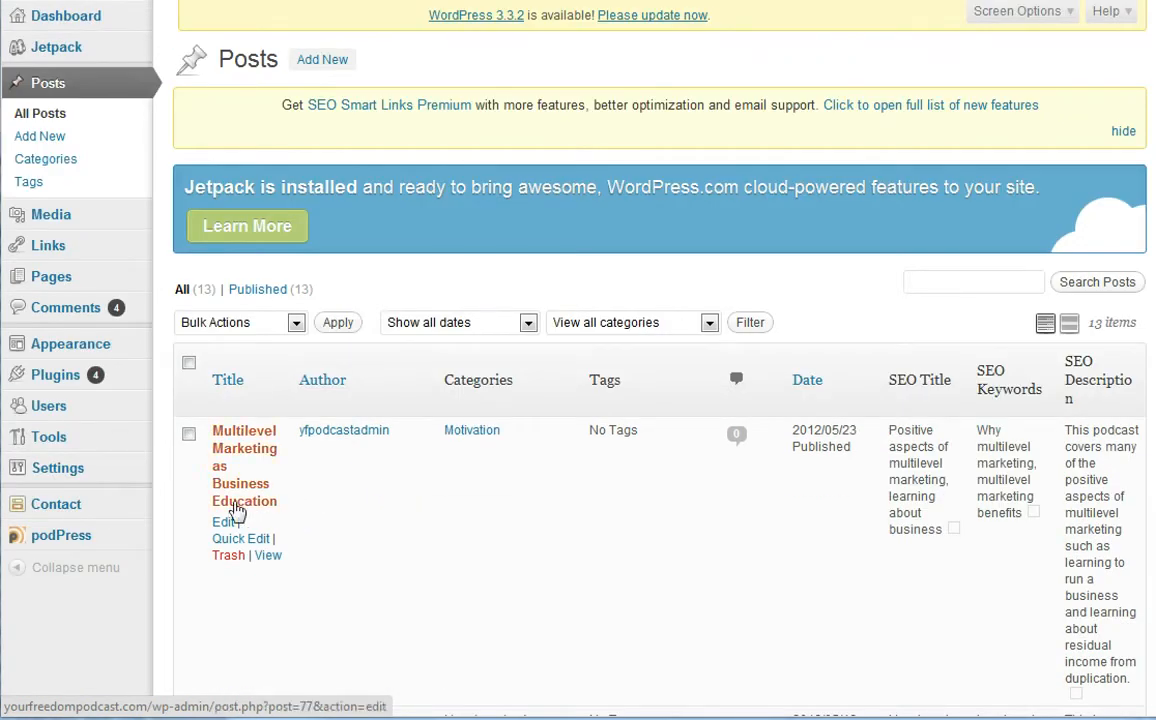
# Open the "Multilevel Marketing as Business Education" post for editing and examine its All in One SEO Pack entries and podPress podcasting settings
pyautogui.click(222, 524)
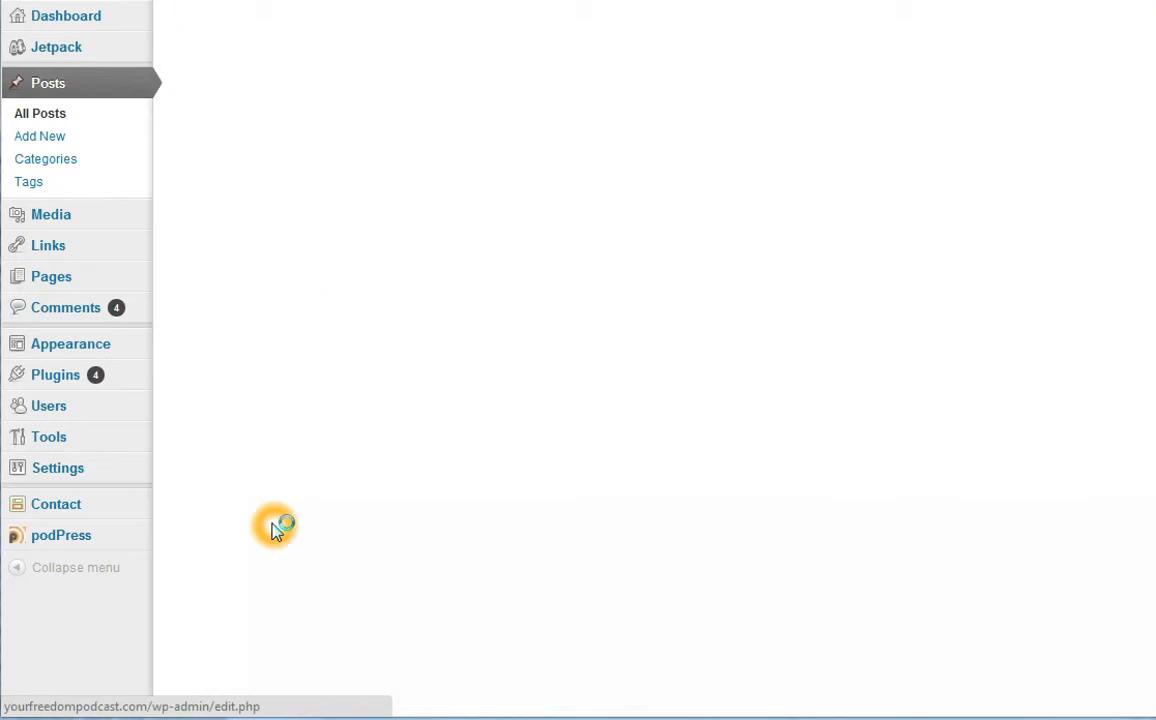
pyautogui.scroll(-5, 498, 525)
pyautogui.scroll(-3, 498, 527)
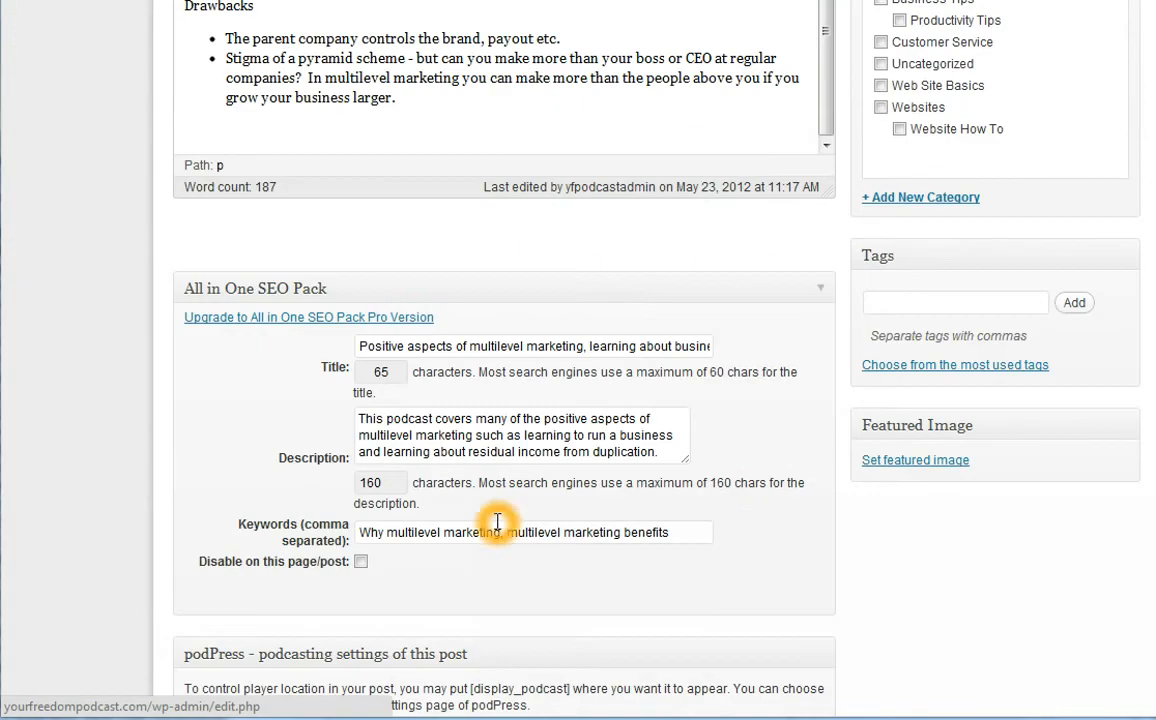
pyautogui.scroll(-2, 312, 296)
pyautogui.scroll(-1, 314, 299)
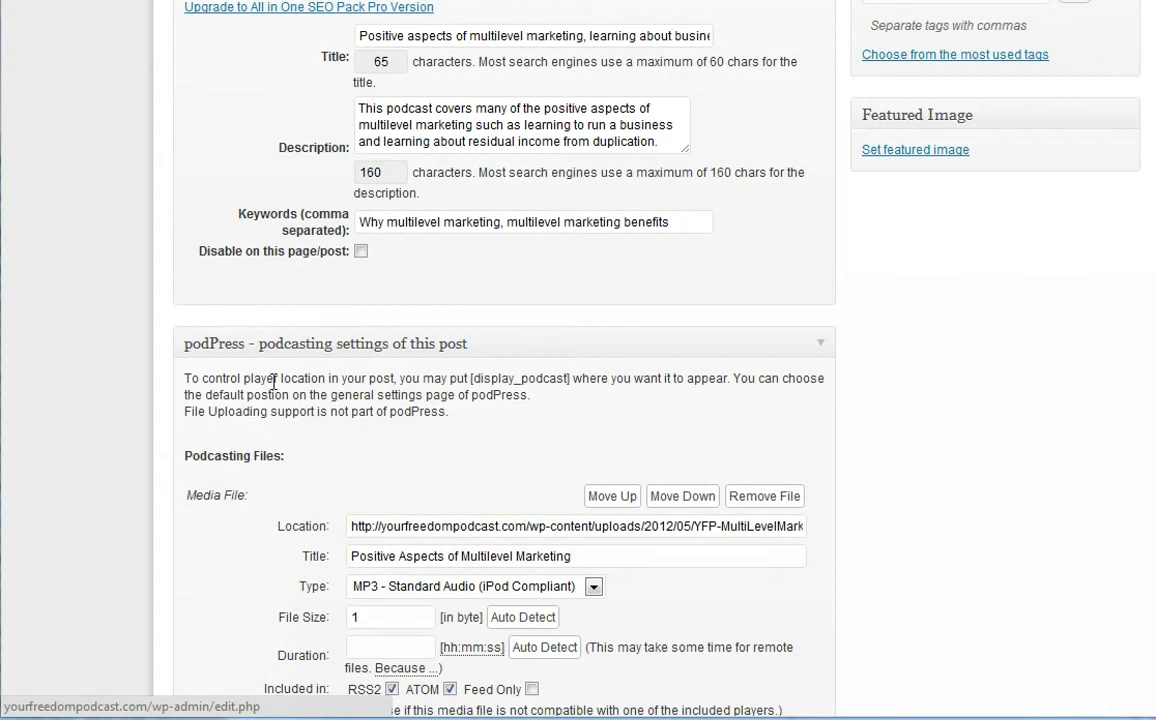
pyautogui.scroll(-3, 452, 346)
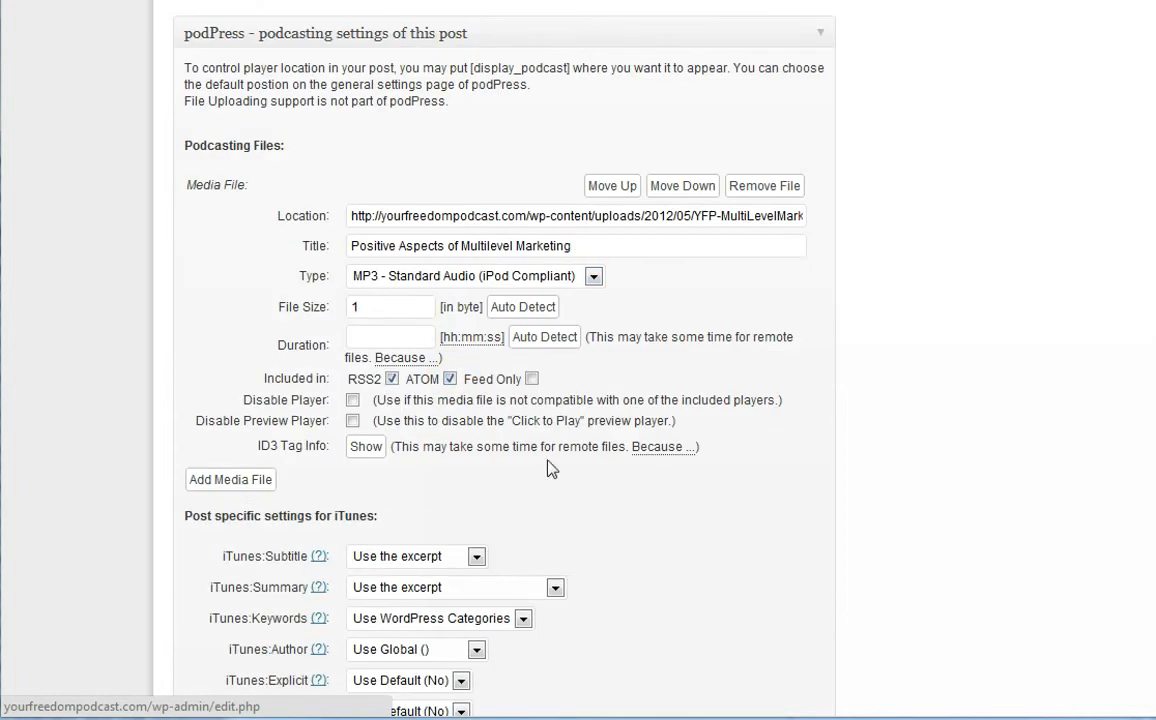
pyautogui.scroll(-1, 540, 400)
pyautogui.scroll(10, 529, 450)
pyautogui.scroll(5, 530, 541)
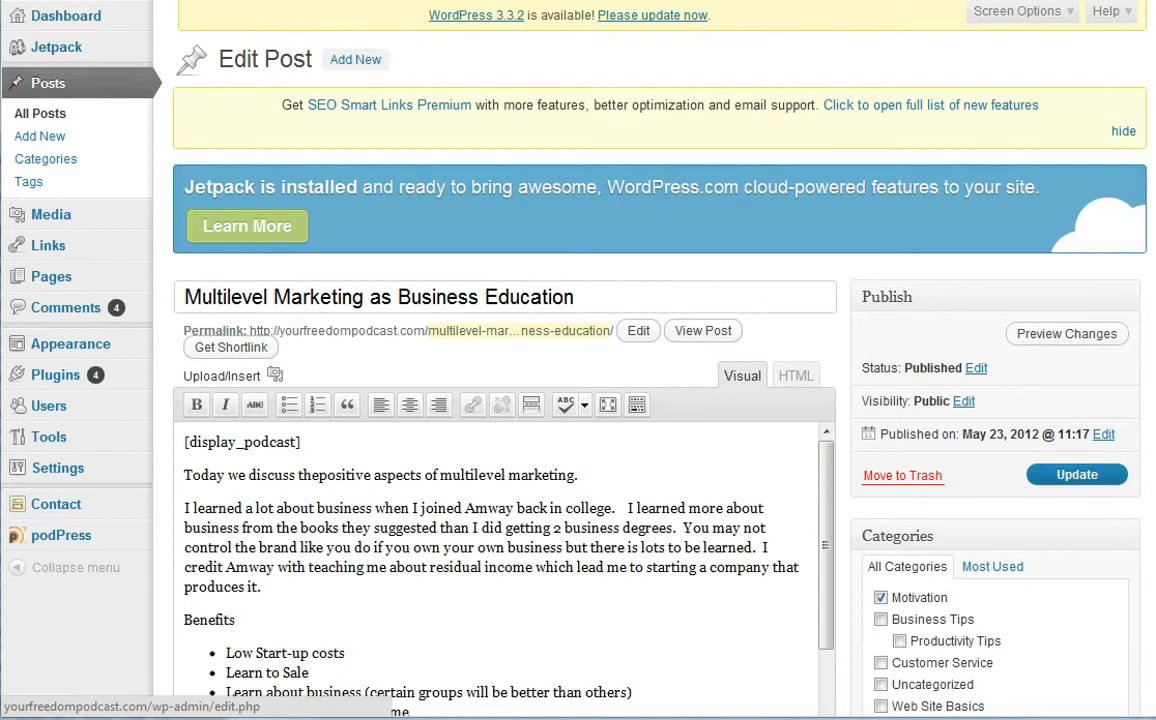
# Return to the "All about us" page editor on retargetingsem.com and go back to its title and content
pyautogui.hotkey('ctrl', 'Tab')
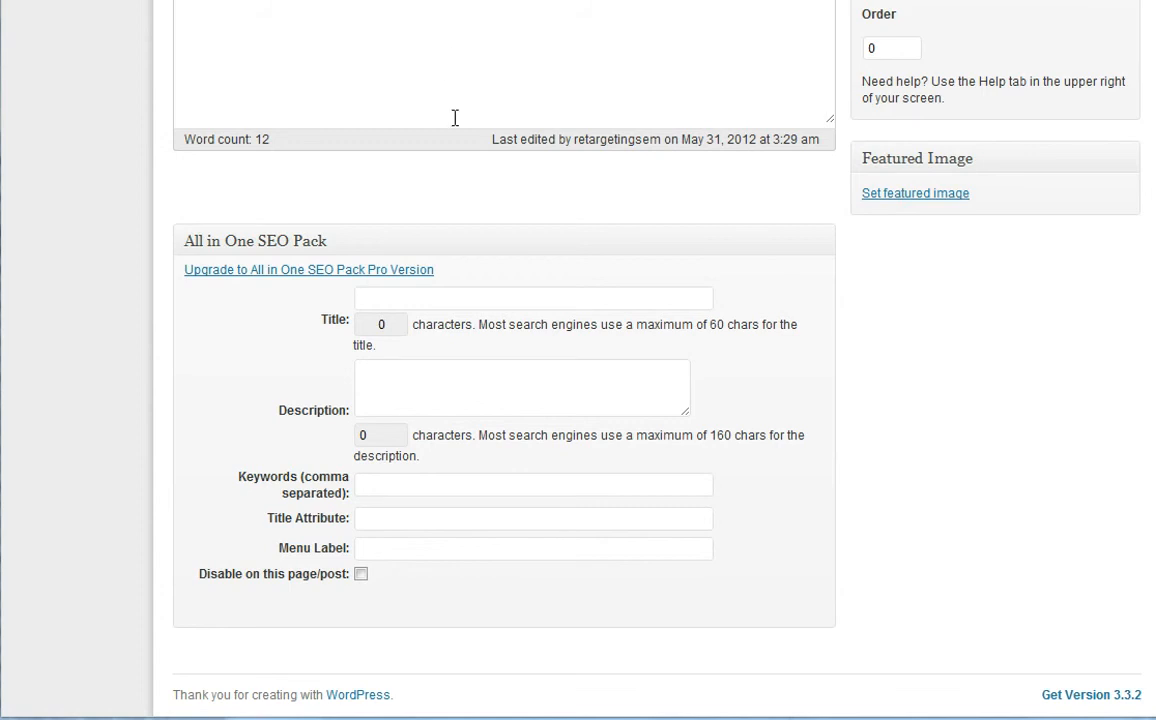
pyautogui.scroll(6, 390, 245)
pyautogui.click(409, 233)
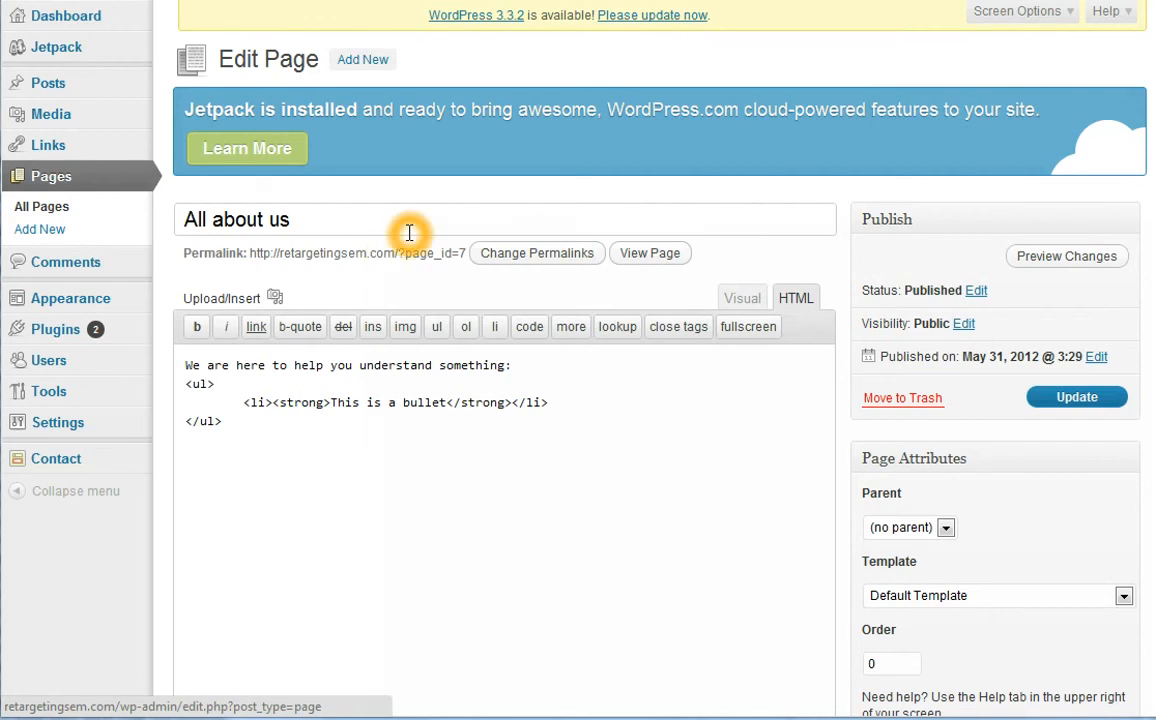